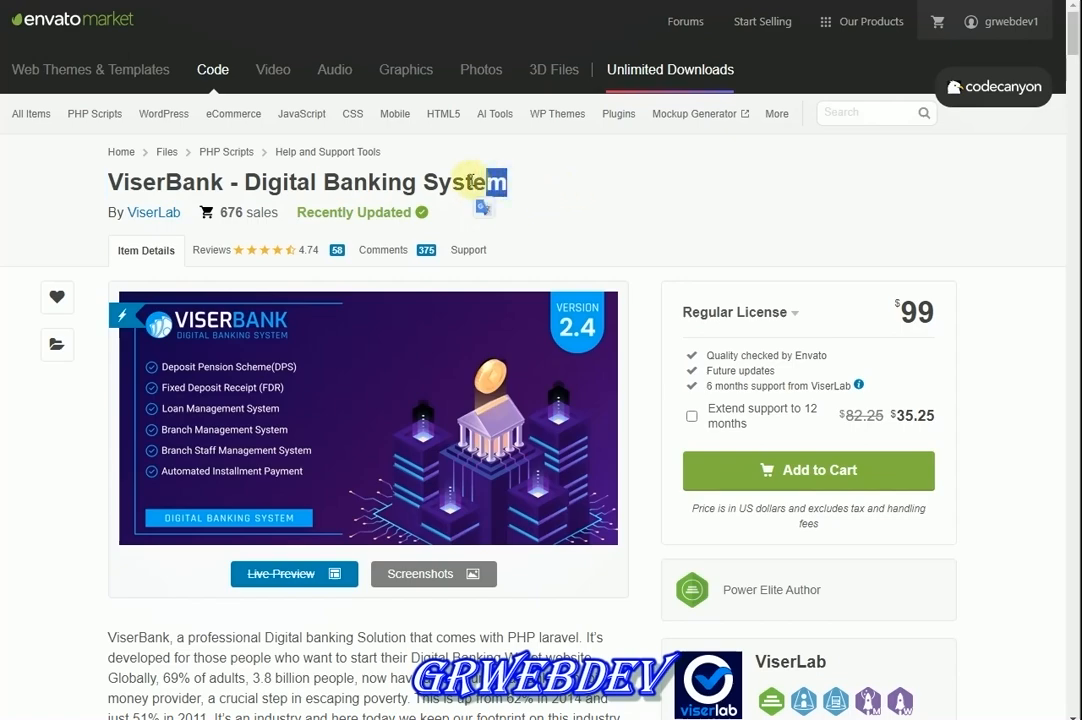
Highlight the ViserBank product name, the word System and the $99 licence price
double_click(468, 182)
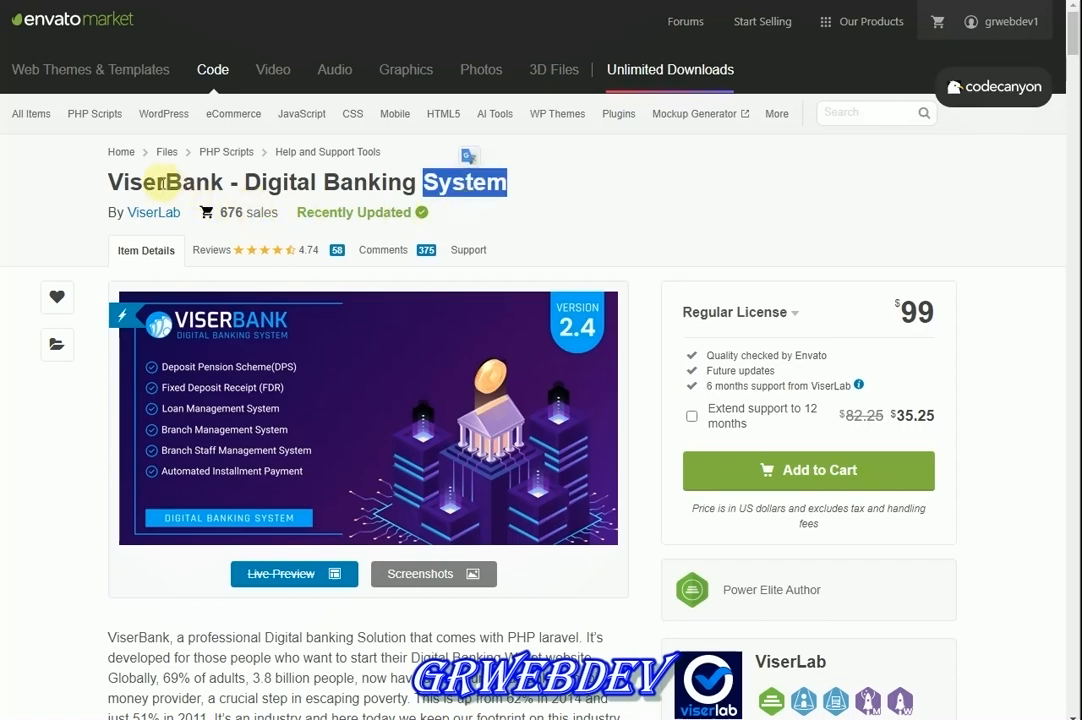
drag(104, 182, 222, 182)
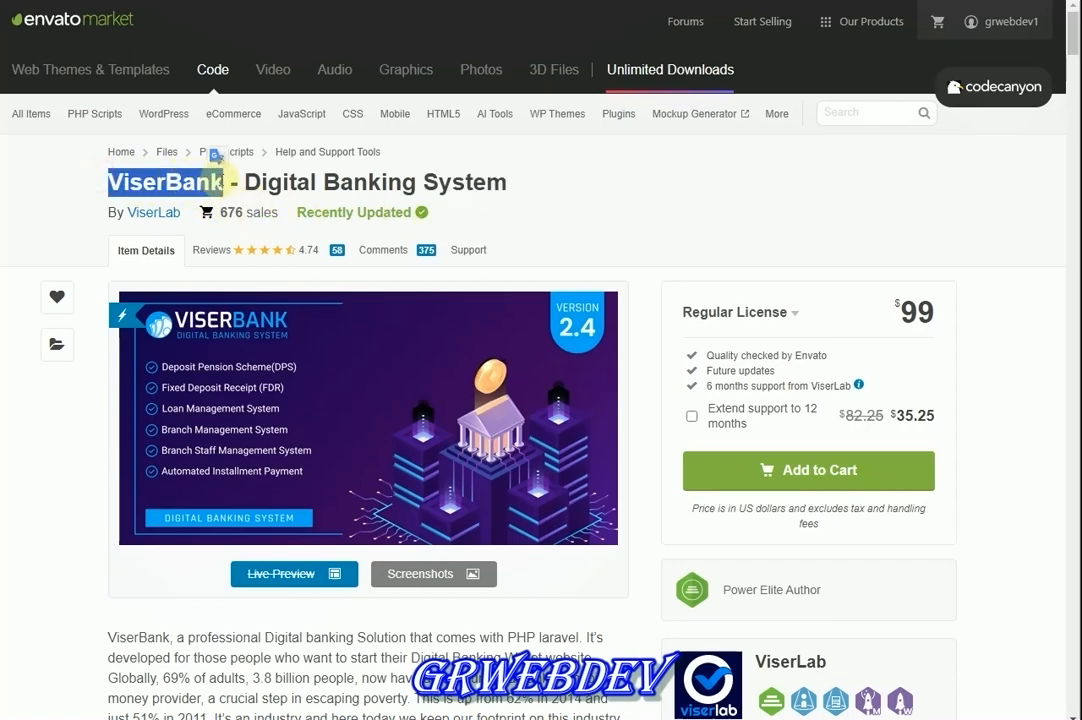
click(222, 182)
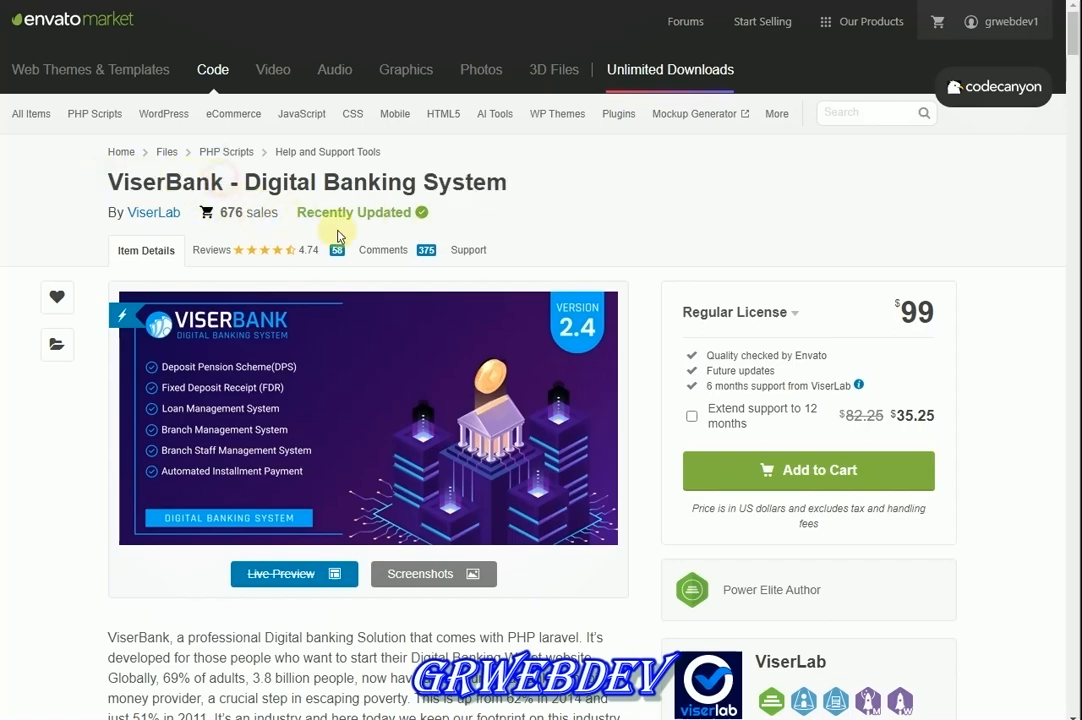
drag(932, 312, 884, 308)
click(888, 305)
click(940, 307)
click(877, 309)
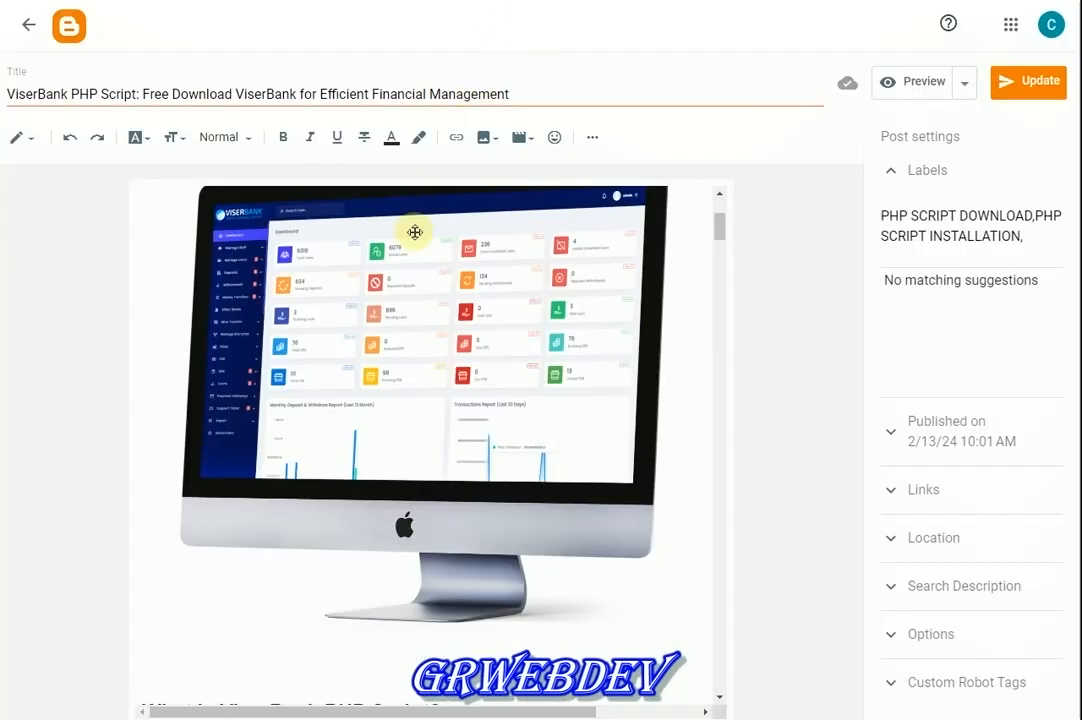
Scroll through the post's feature sections and Demo Access, then back to the listing top
scroll(415, 232, down, 15)
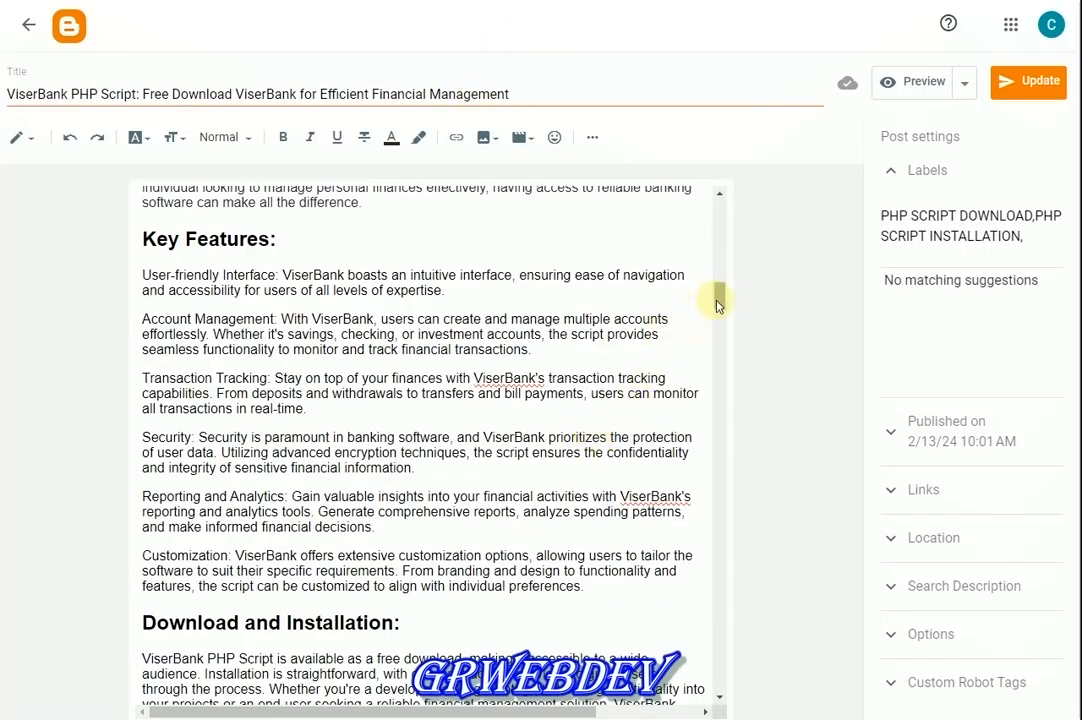
drag(716, 305, 693, 688)
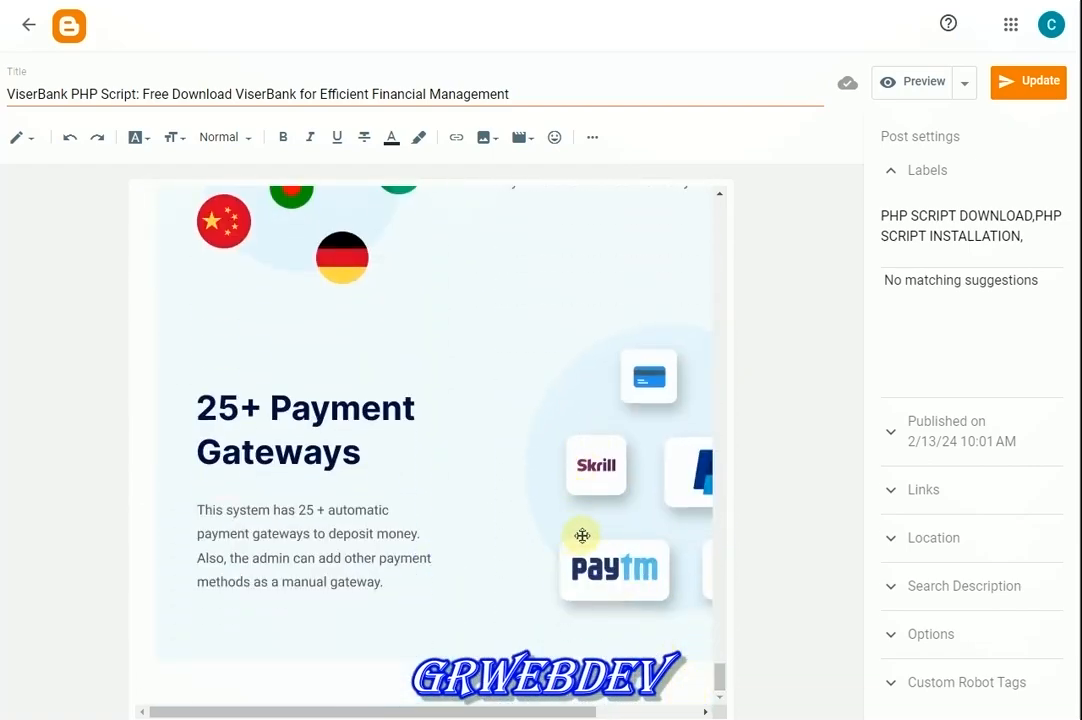
scroll(600, 500, up, 4)
scroll(610, 482, down, 4)
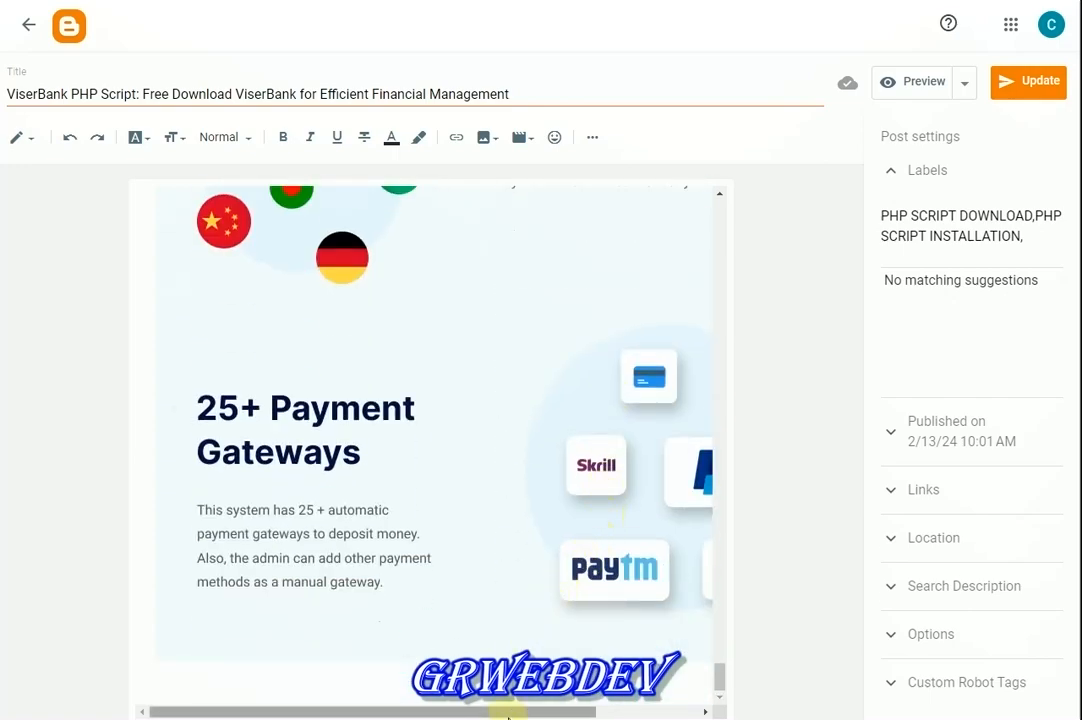
drag(508, 713, 438, 706)
scroll(436, 480, up, 4)
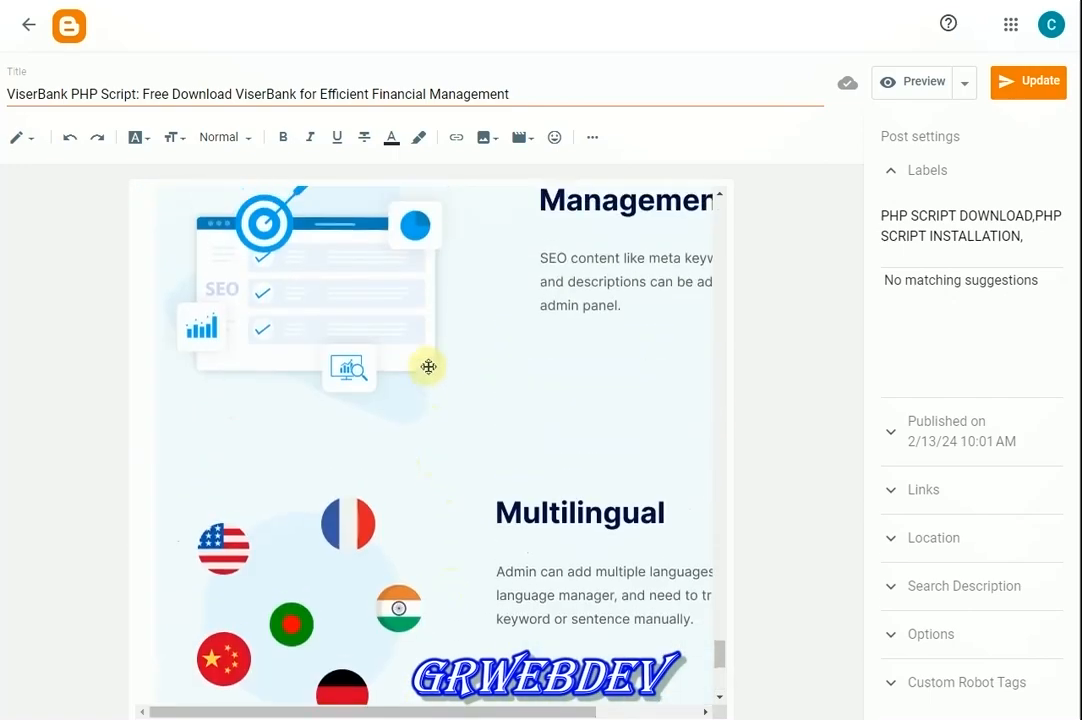
scroll(428, 367, up, 5)
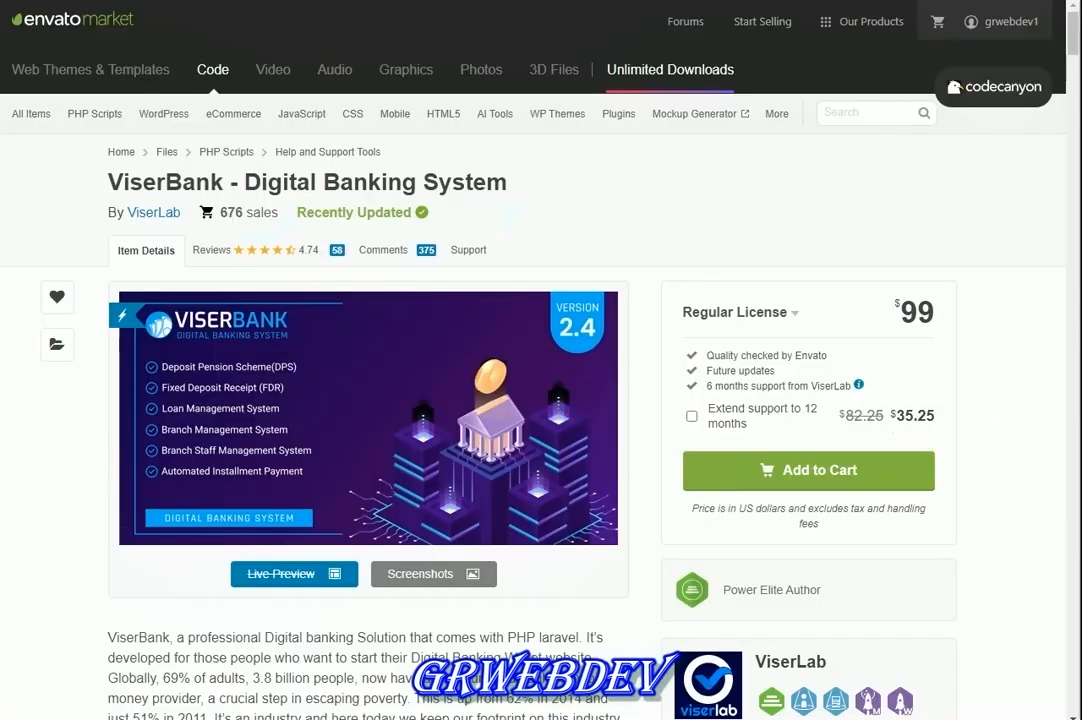
scroll(455, 289, down, 8)
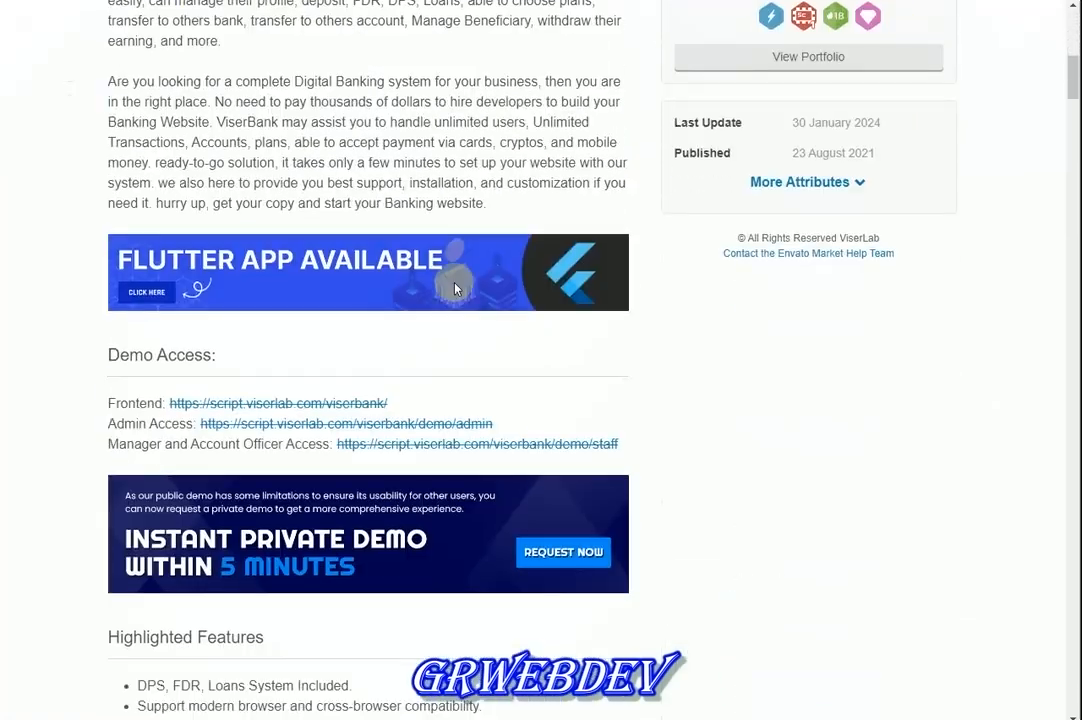
scroll(455, 289, up, 10)
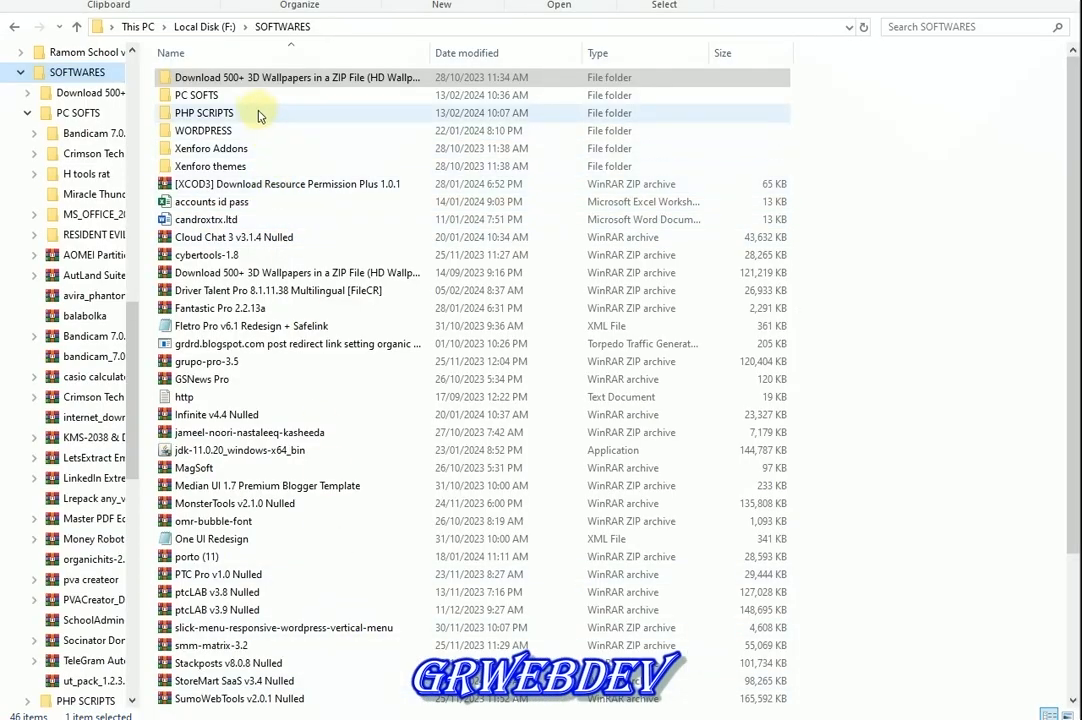
Navigate to PHP SCRIPTS > ViserBank v2.4 Nulled and inspect its Files folder
click(248, 93)
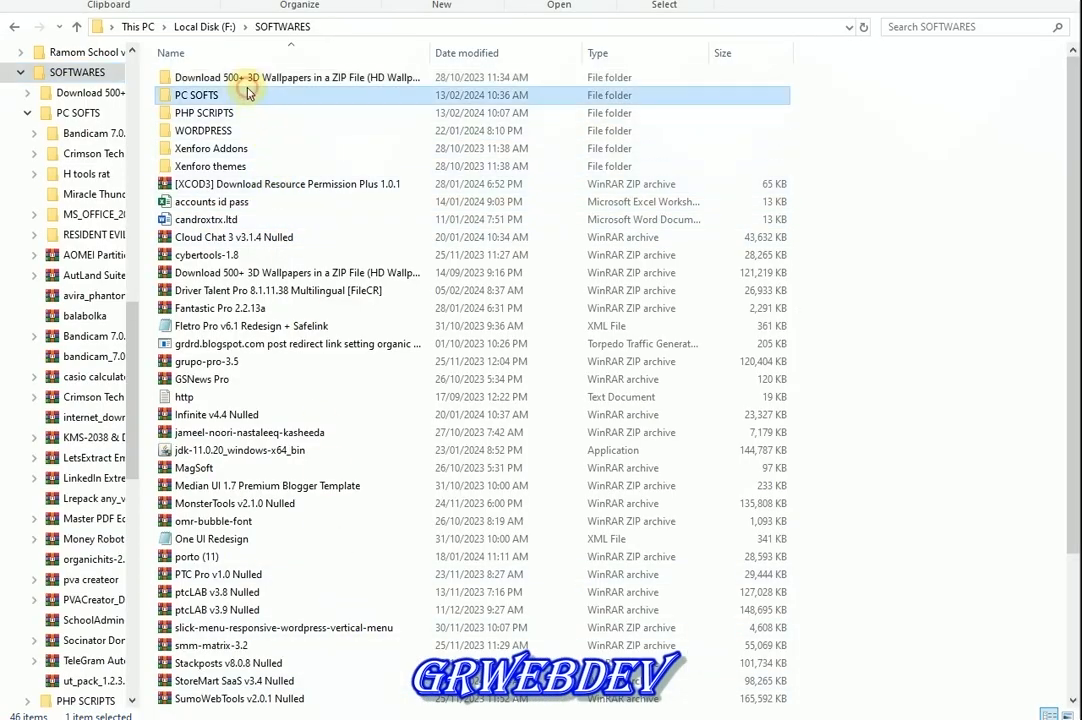
double_click(238, 110)
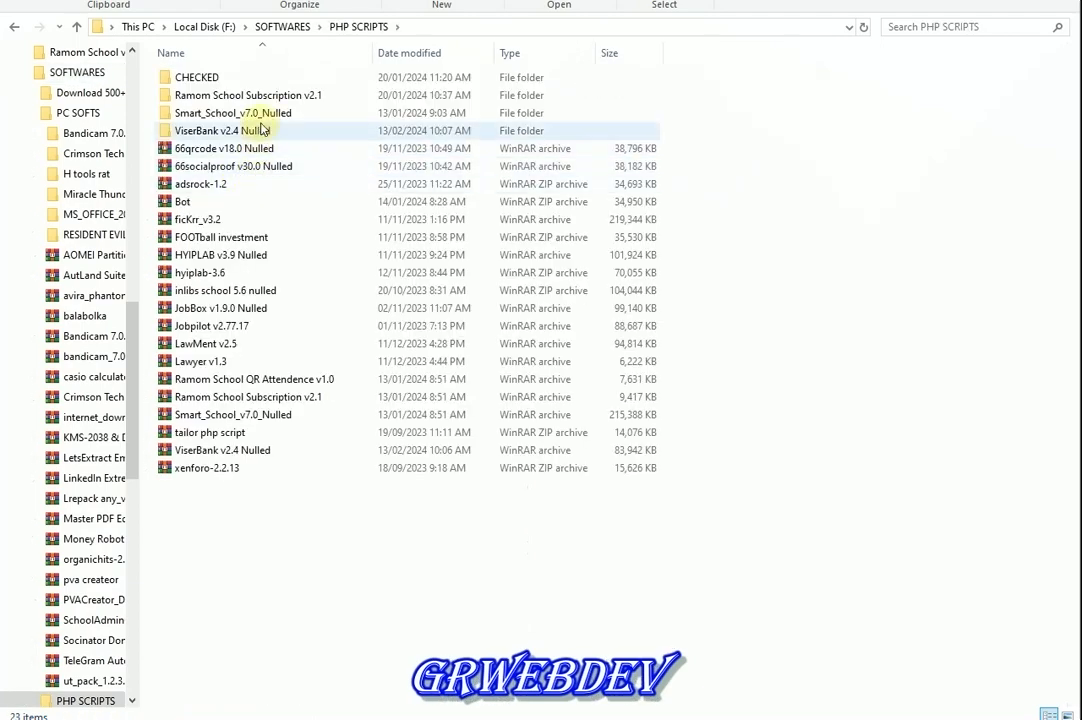
double_click(265, 133)
double_click(241, 78)
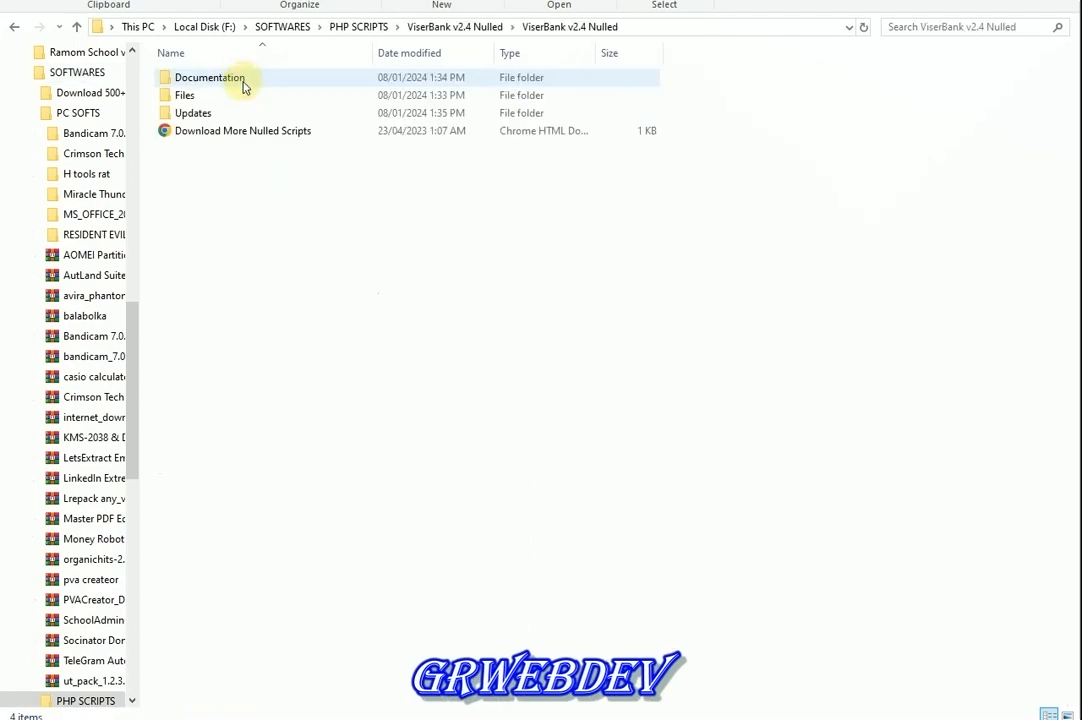
double_click(241, 97)
key(BackSpace)
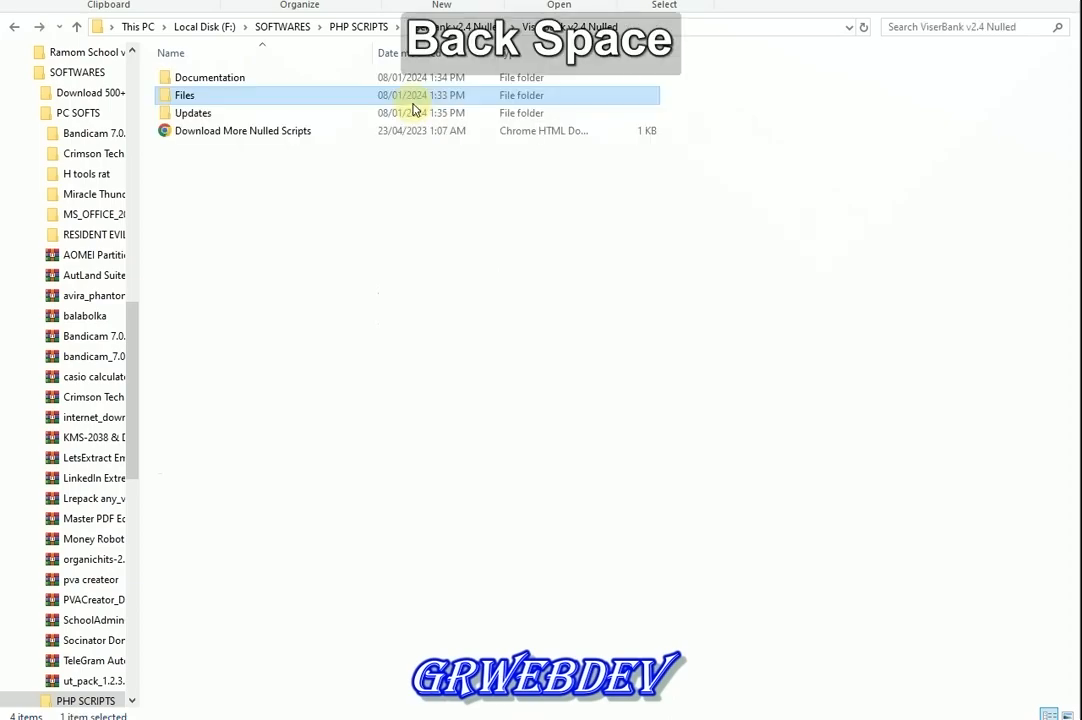
key(Up)
key(Down)
key(Down)
key(Up)
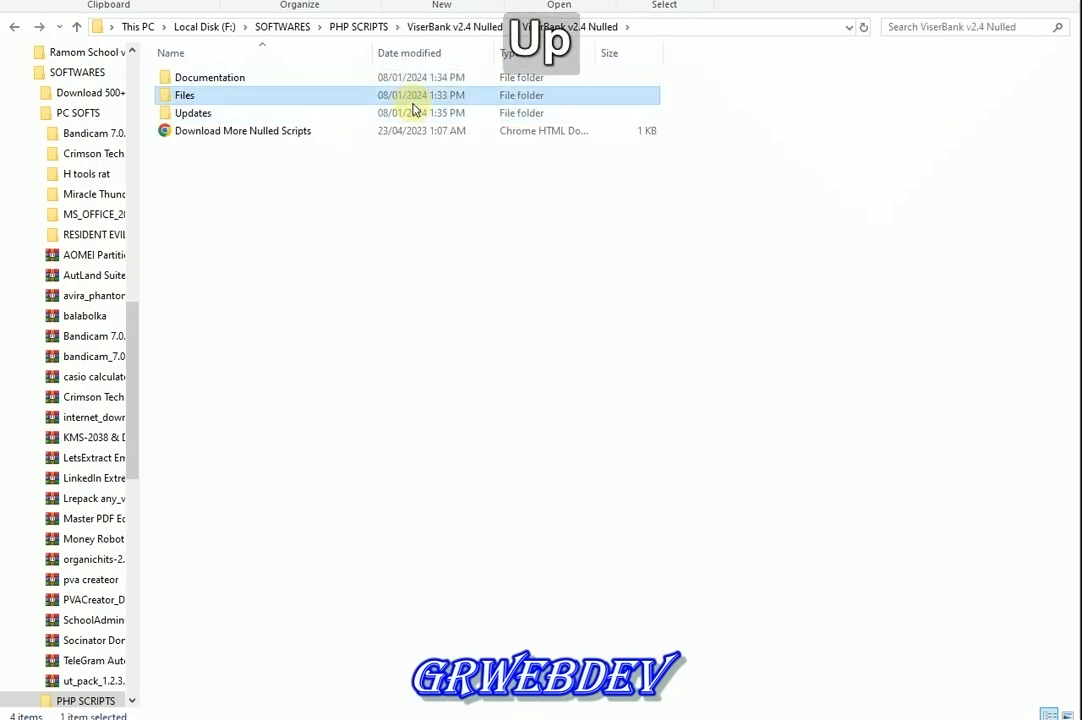
key(Return)
key(BackSpace)
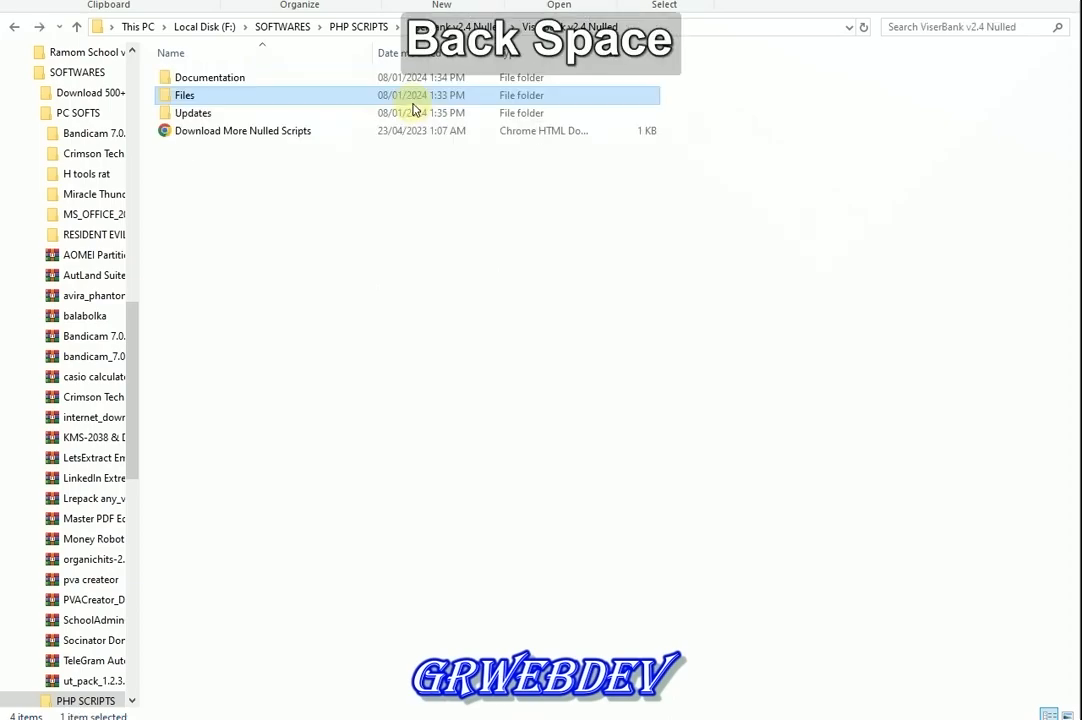
Rename the Files folder to viserbank and copy it
key(F2)
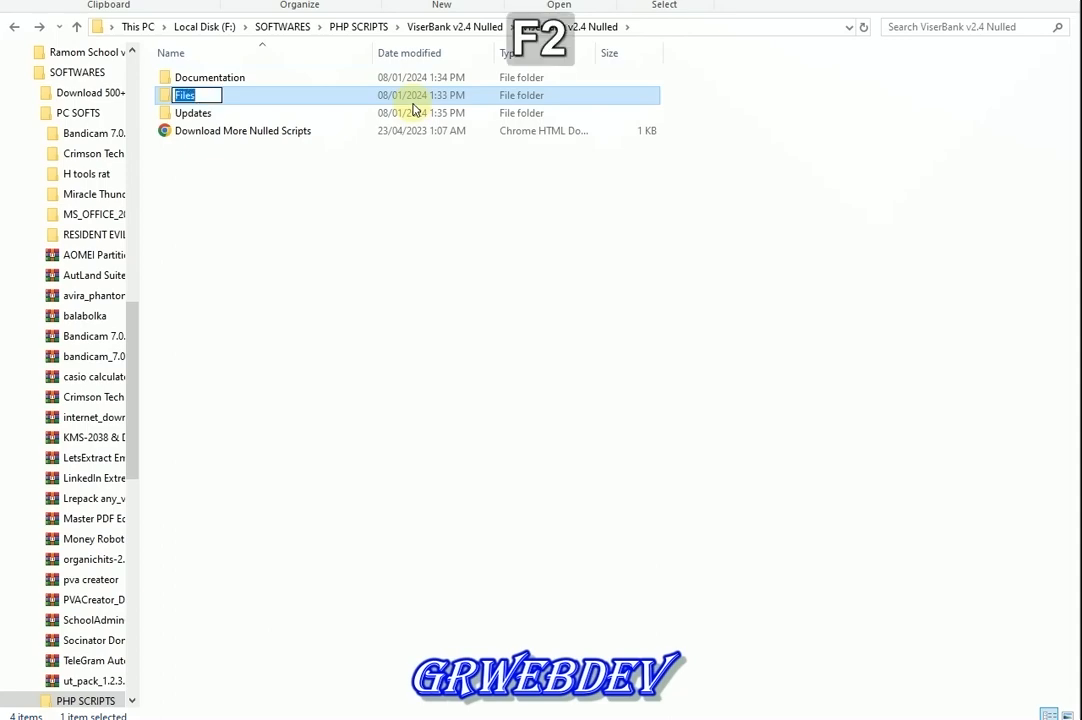
text(Vi)
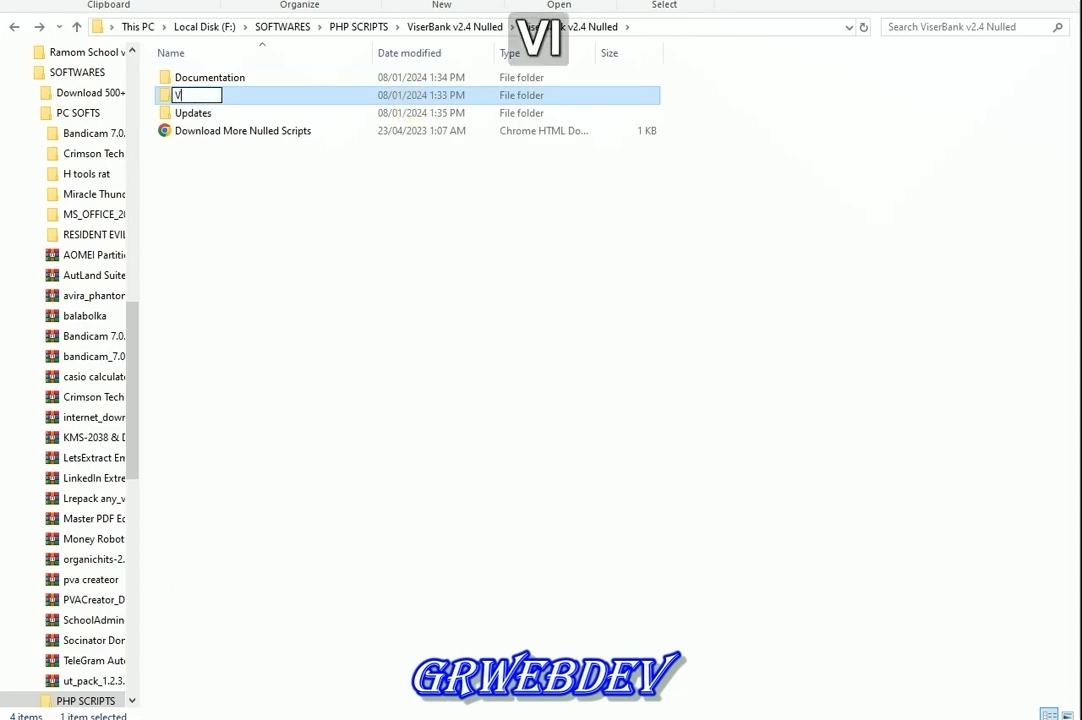
key(BackSpace)
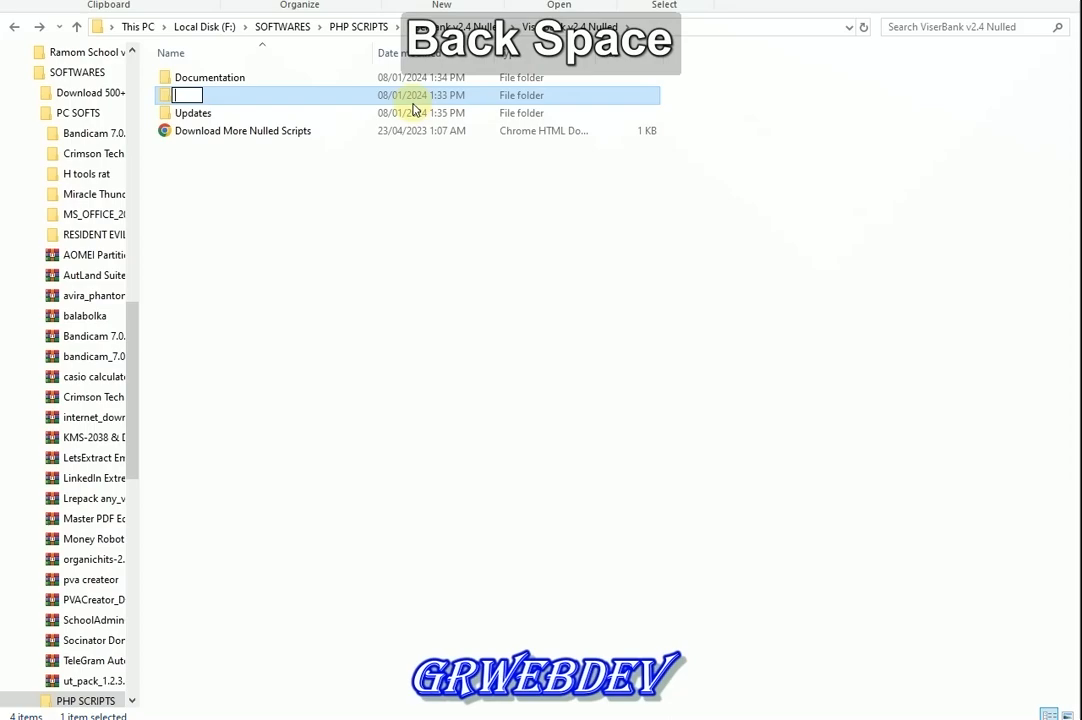
text(viserbank)
key(Return)
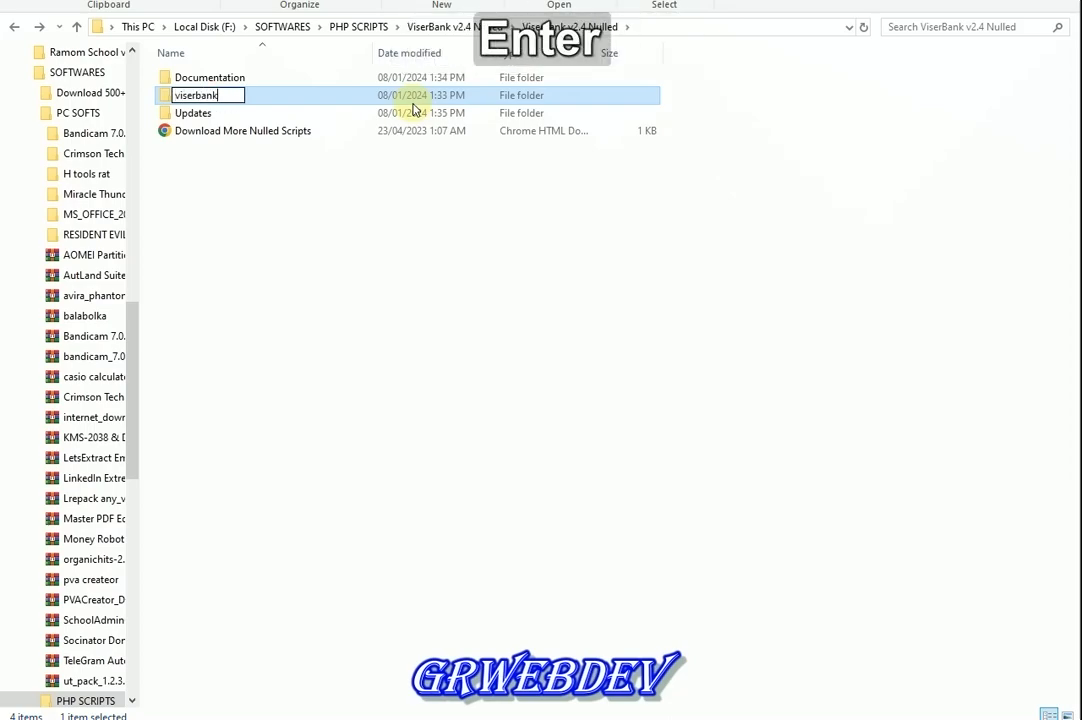
key(ctrl+c)
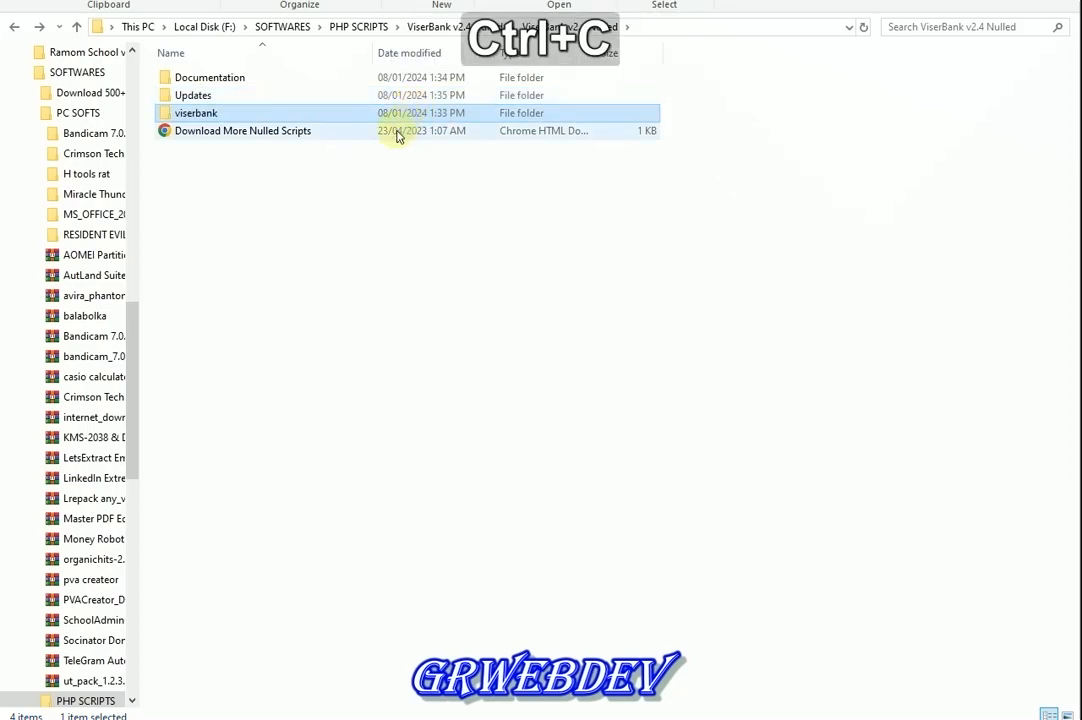
Paste the viserbank folder into F:\wamp64\www on Local Disk (F:)
scroll(88, 310, up, 2)
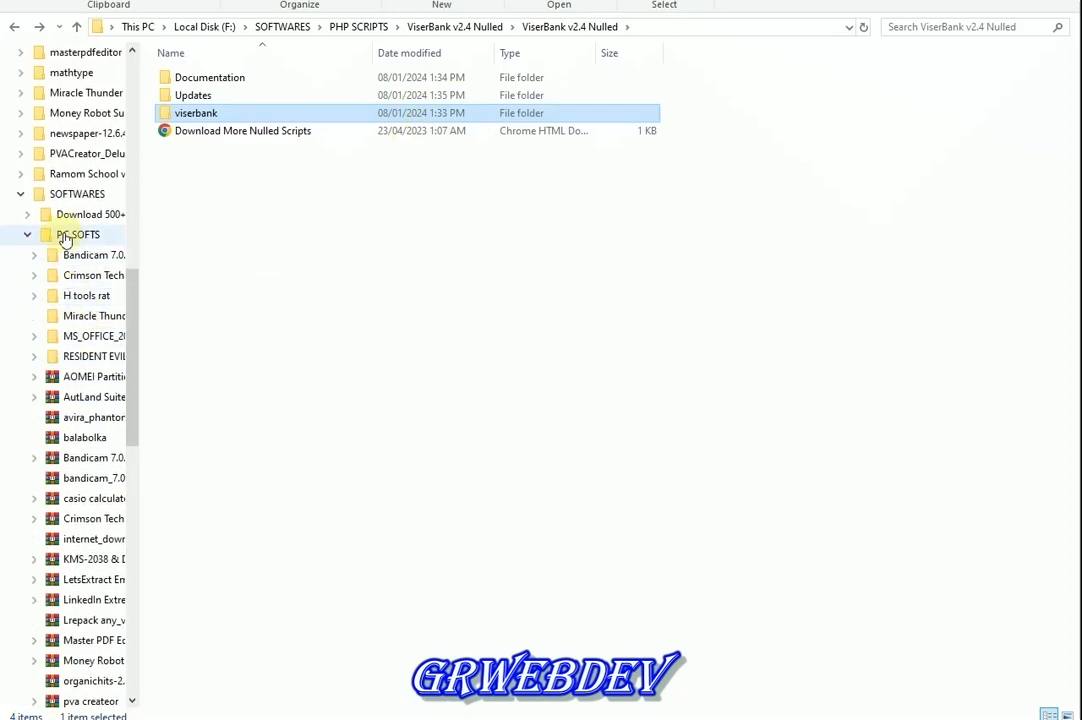
scroll(64, 238, up, 7)
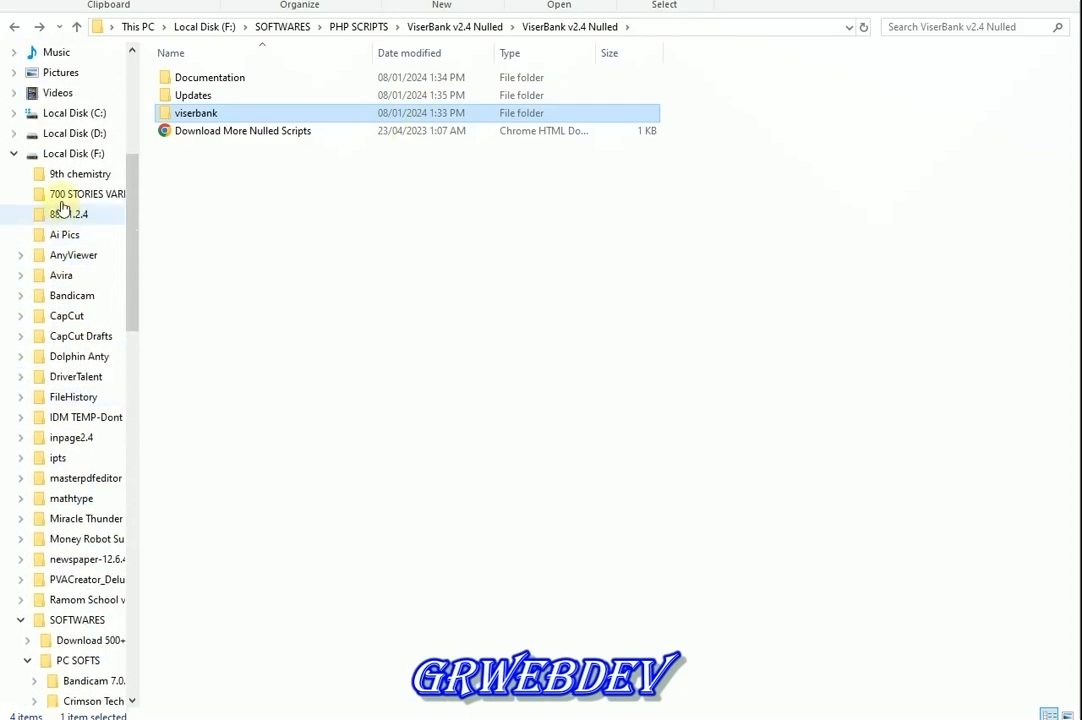
click(28, 153)
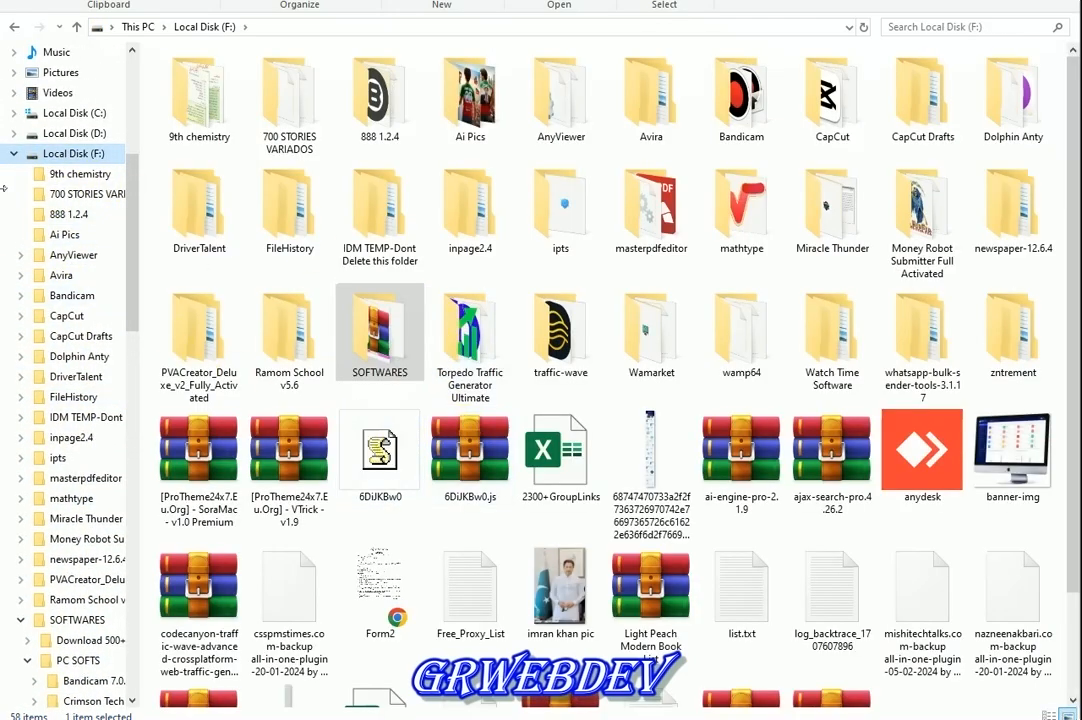
scroll(14, 160, up, 6)
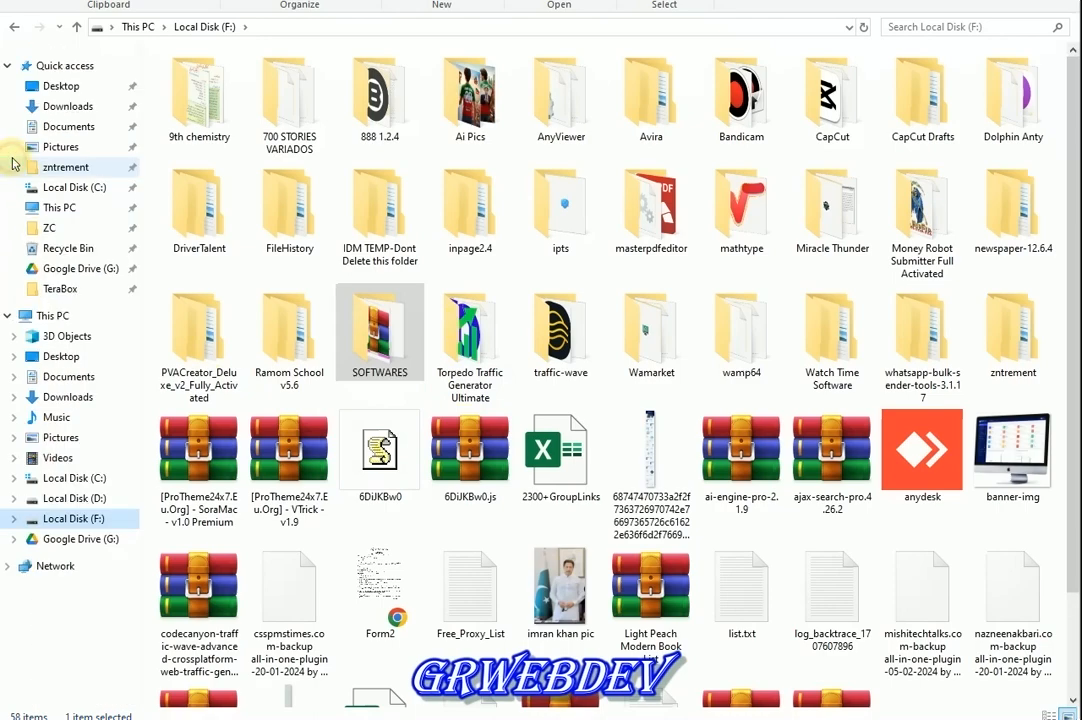
click(585, 340)
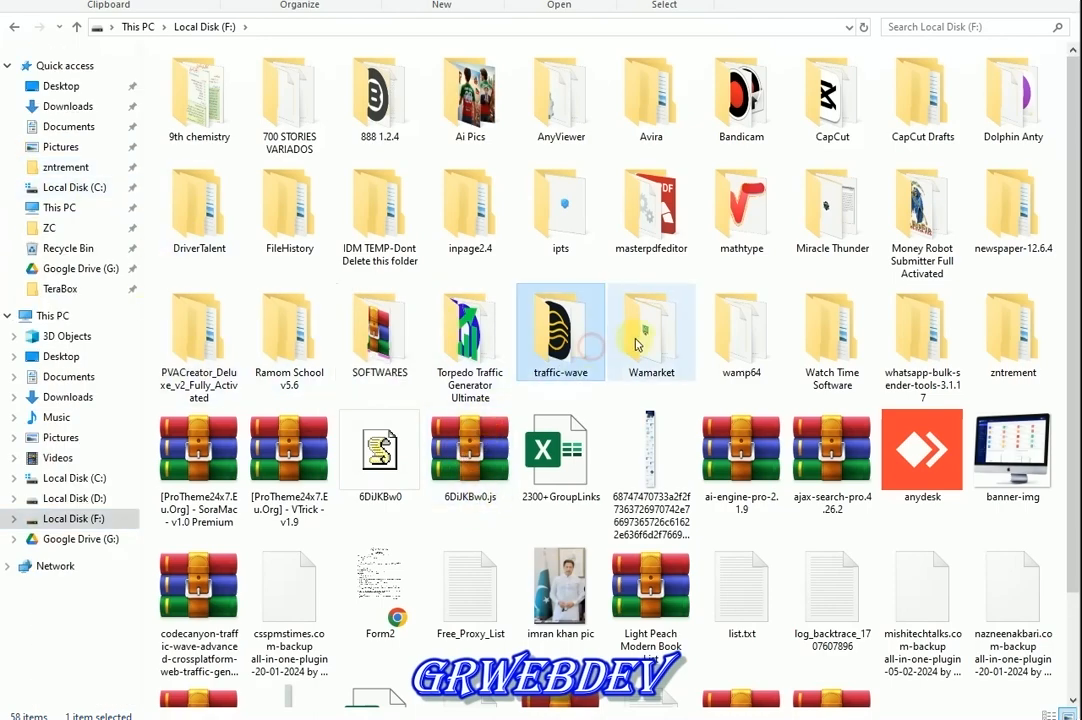
double_click(740, 330)
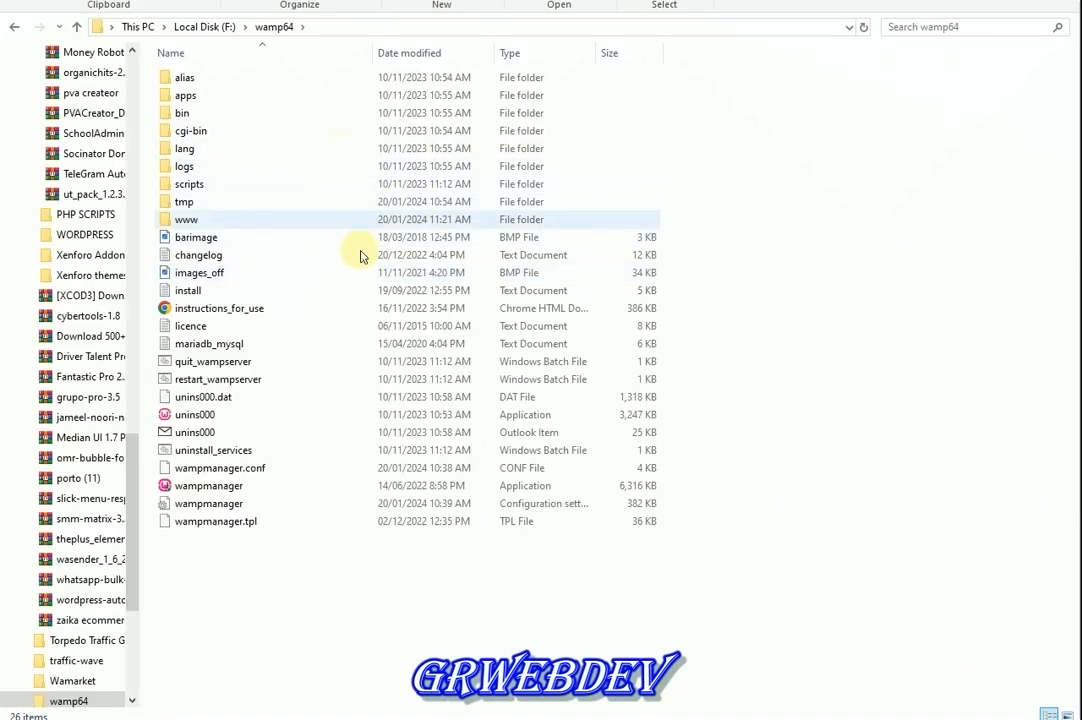
double_click(336, 221)
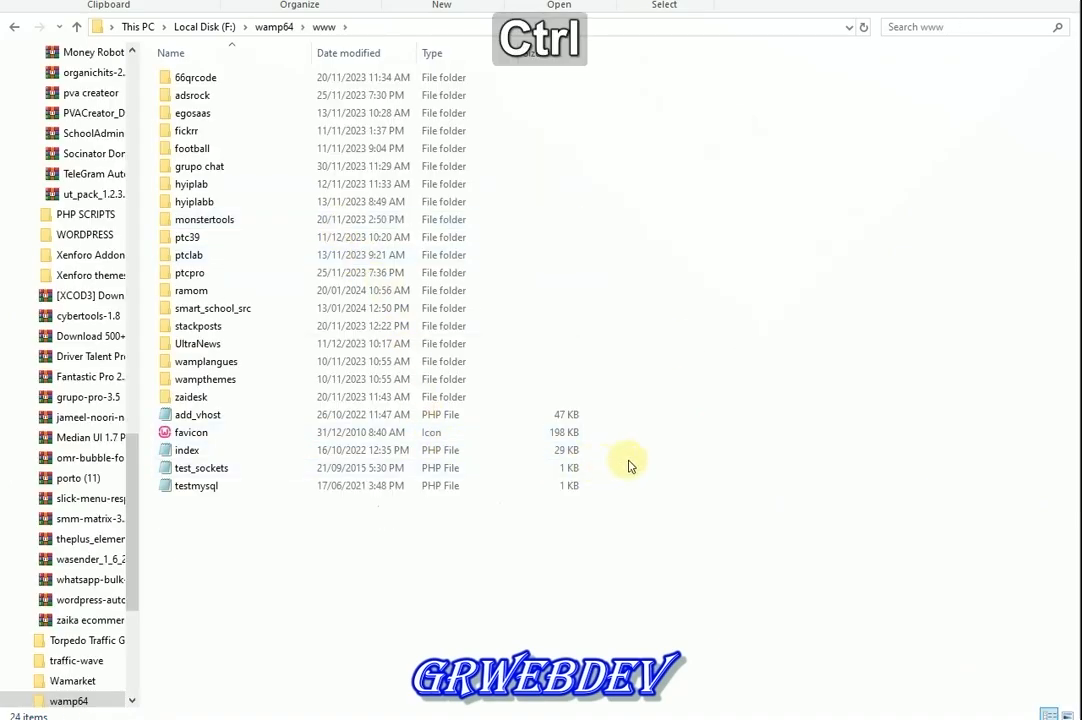
key(ctrl+v)
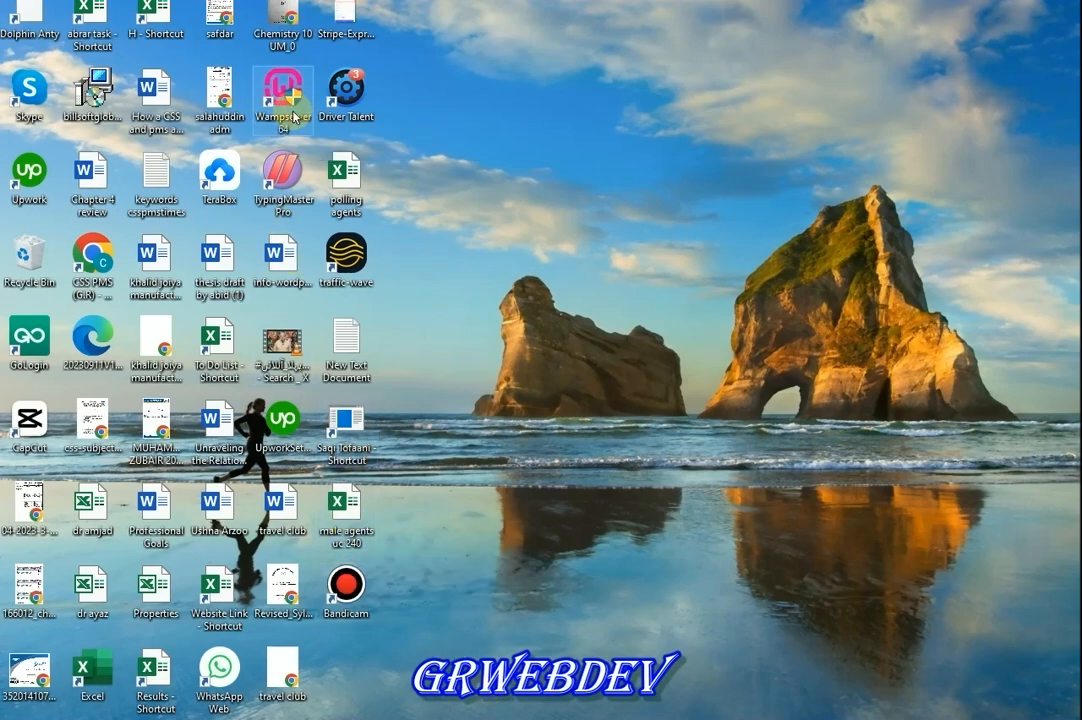
double_click(293, 117)
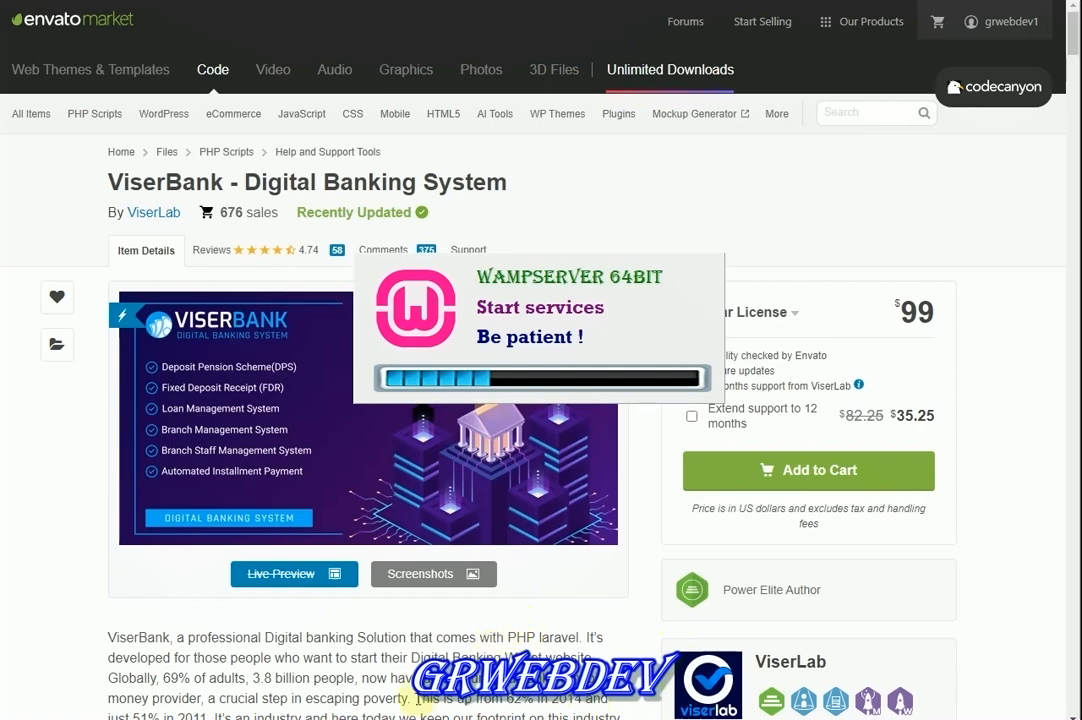
click(423, 575)
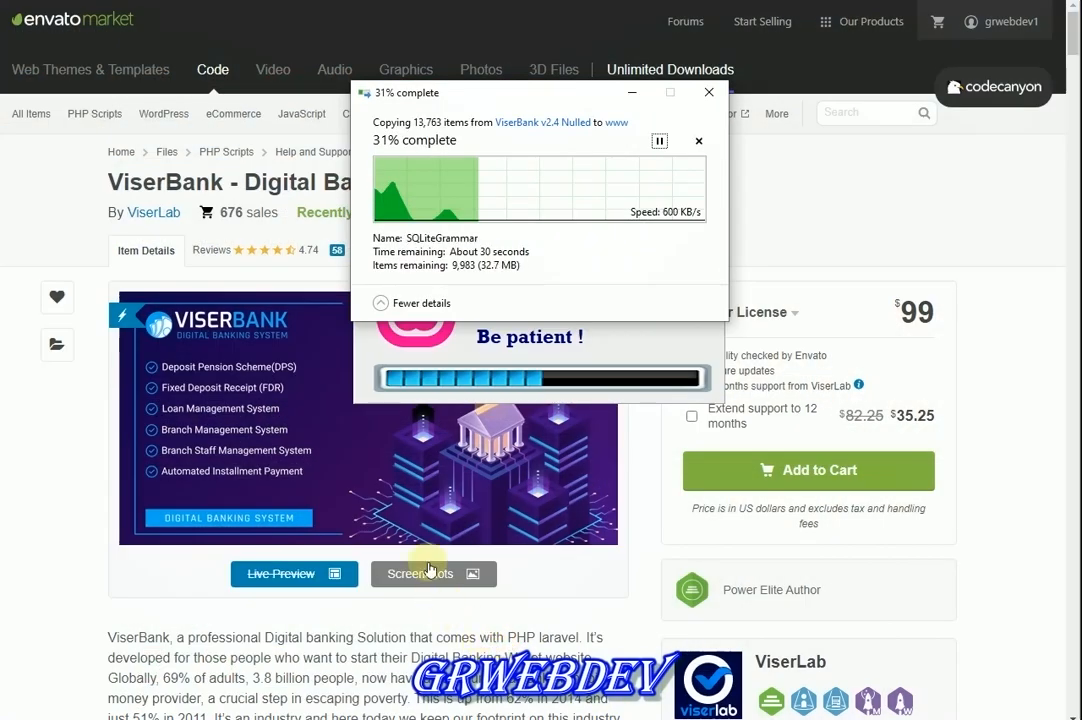
click(65, 243)
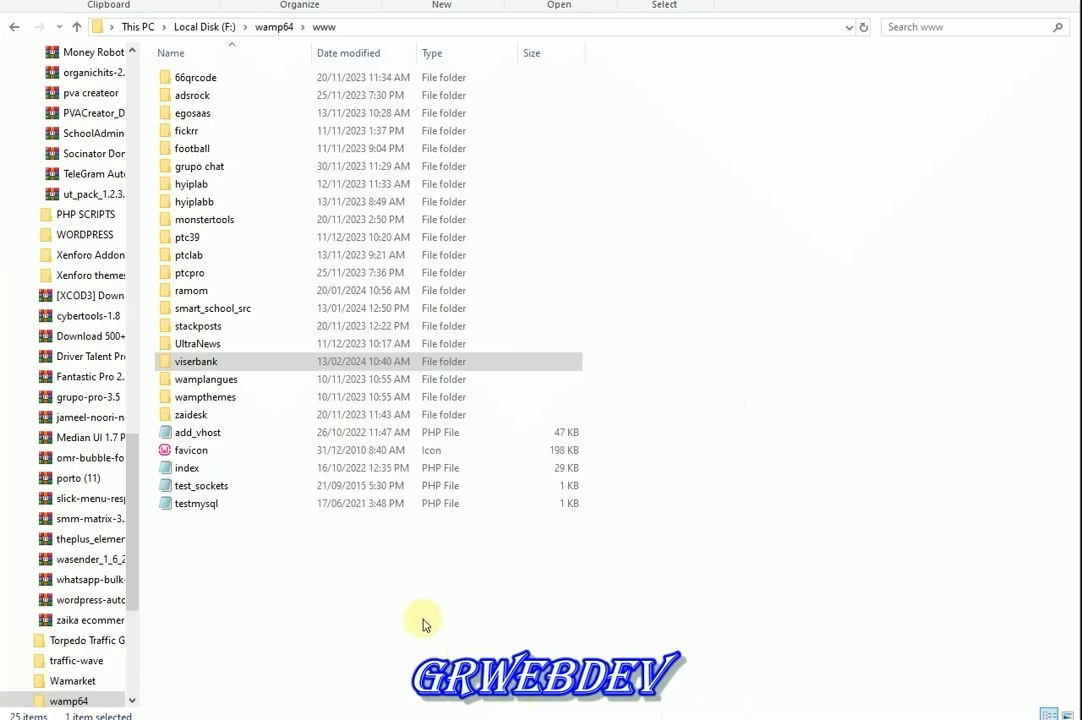
click(269, 366)
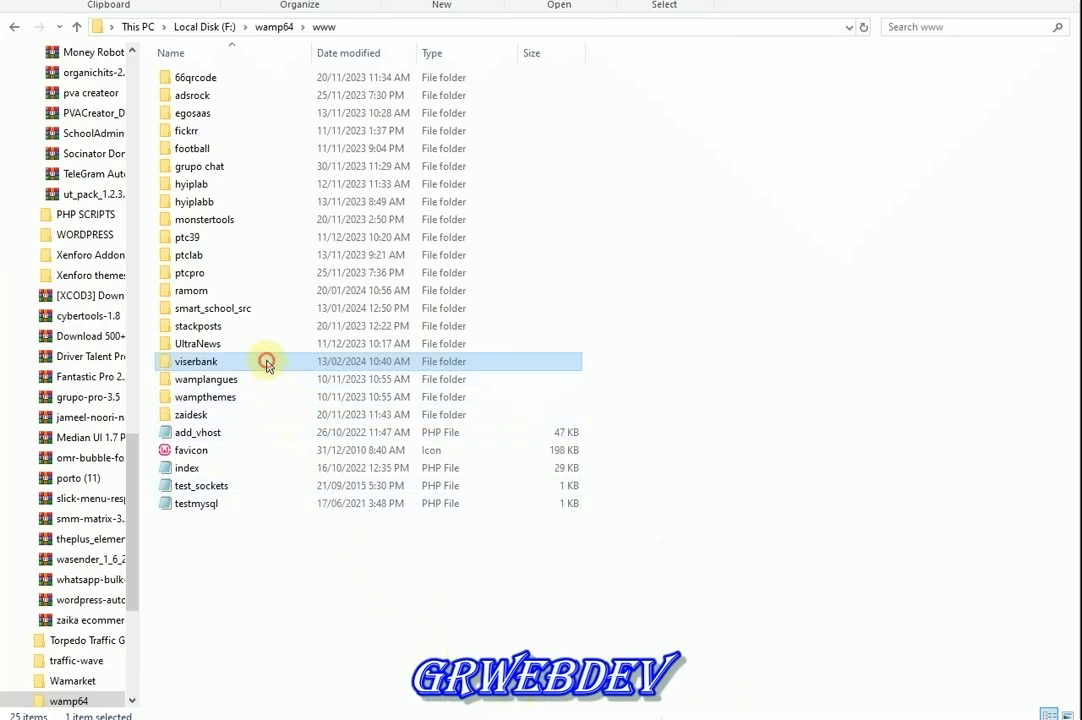
double_click(267, 364)
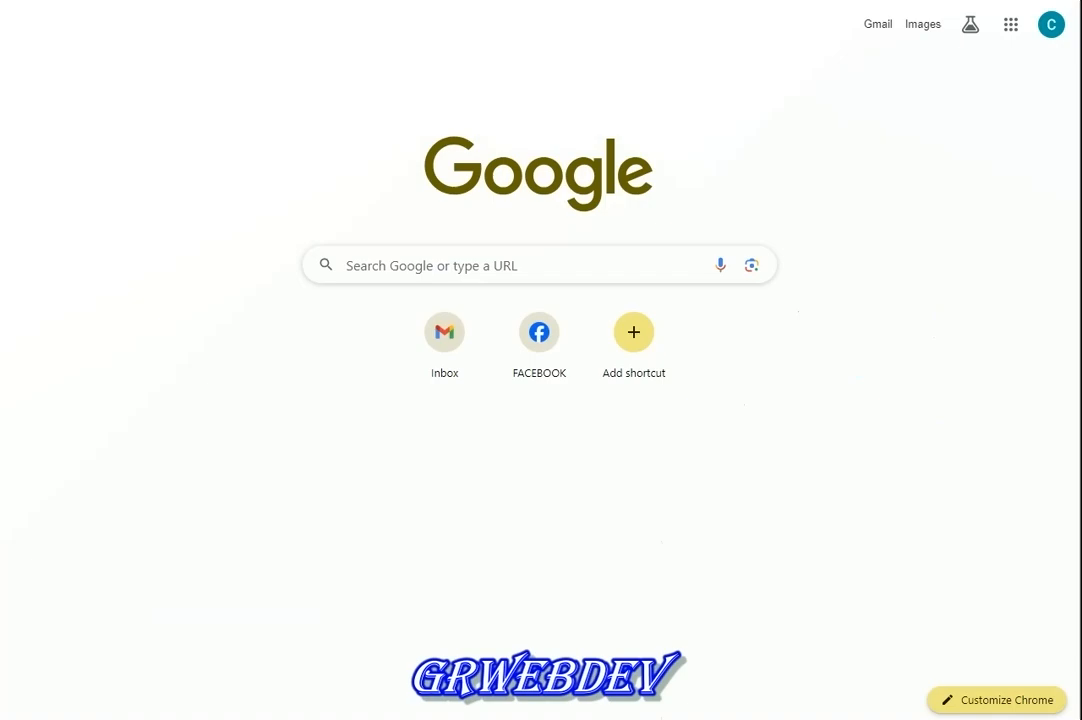
Load localhost and open the viserbank project in a new tab, reaching the installer's Terms of Use
text(loc)
key(Return)
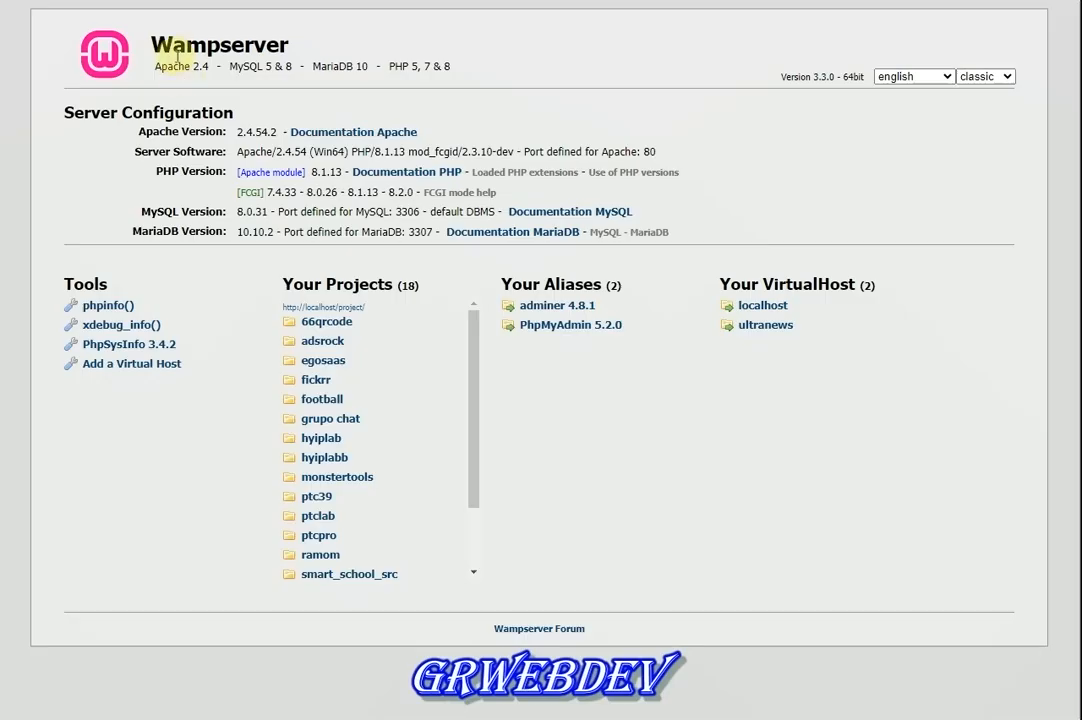
scroll(330, 395, down, 2)
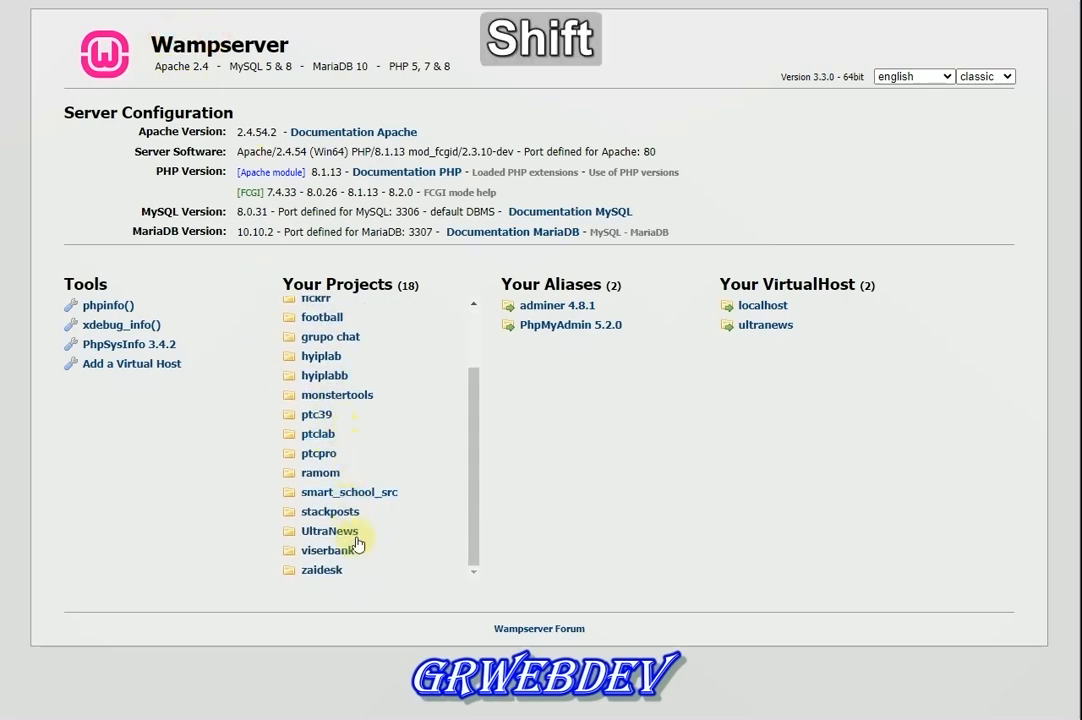
key(shift+F2)
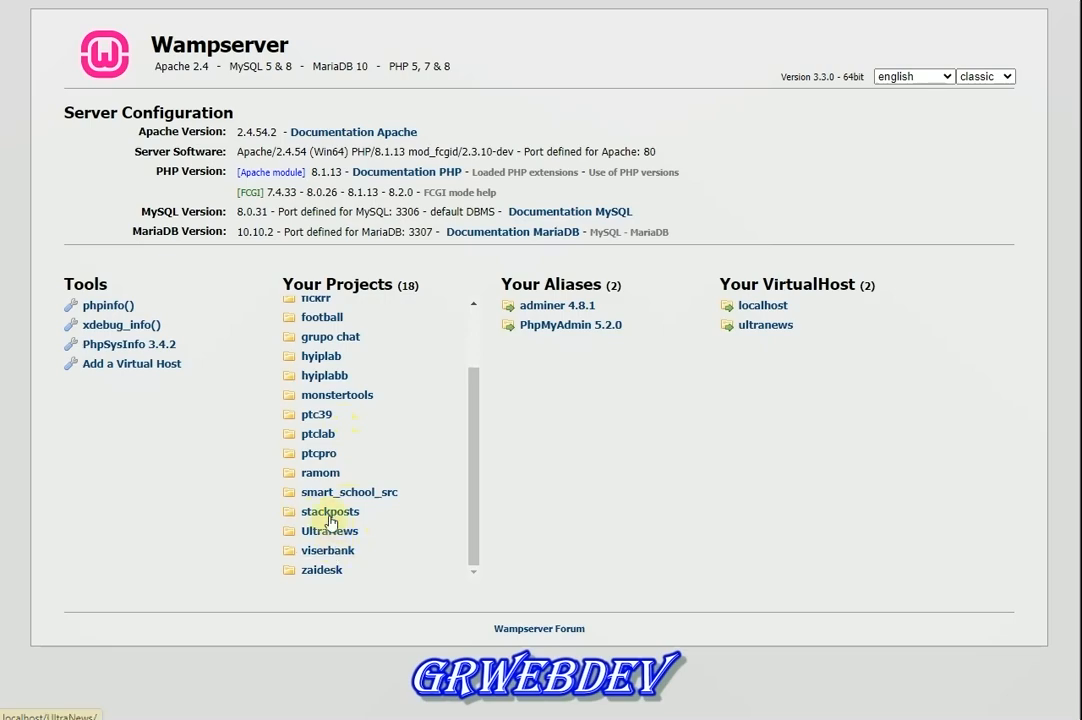
key(ctrl)
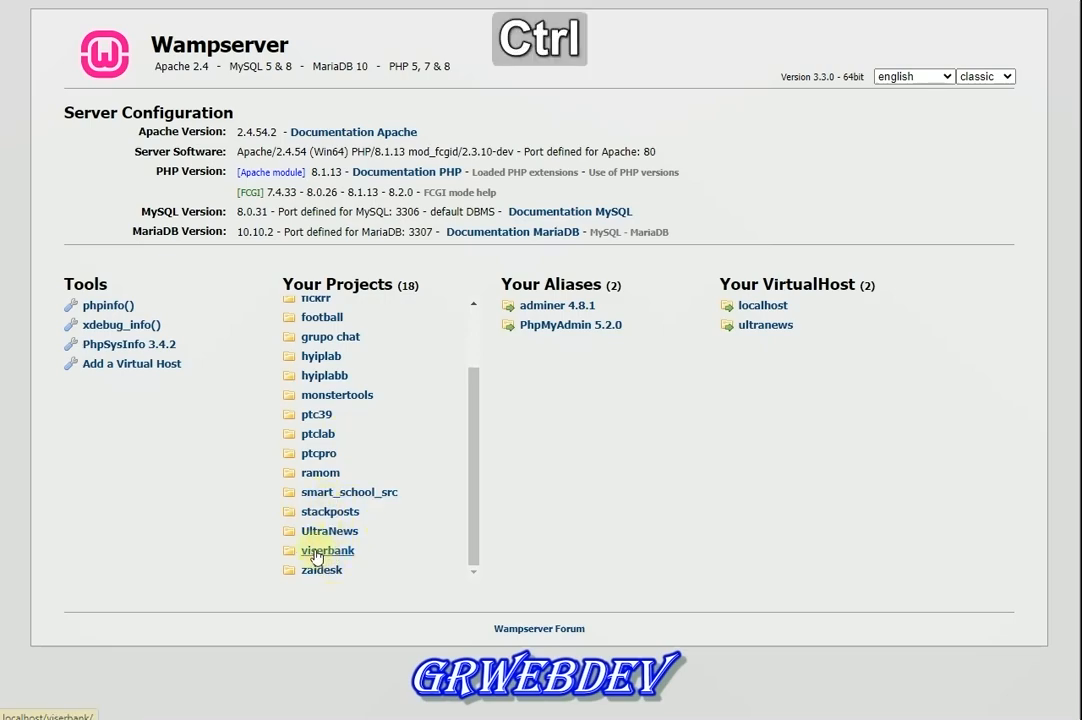
right_click(333, 558)
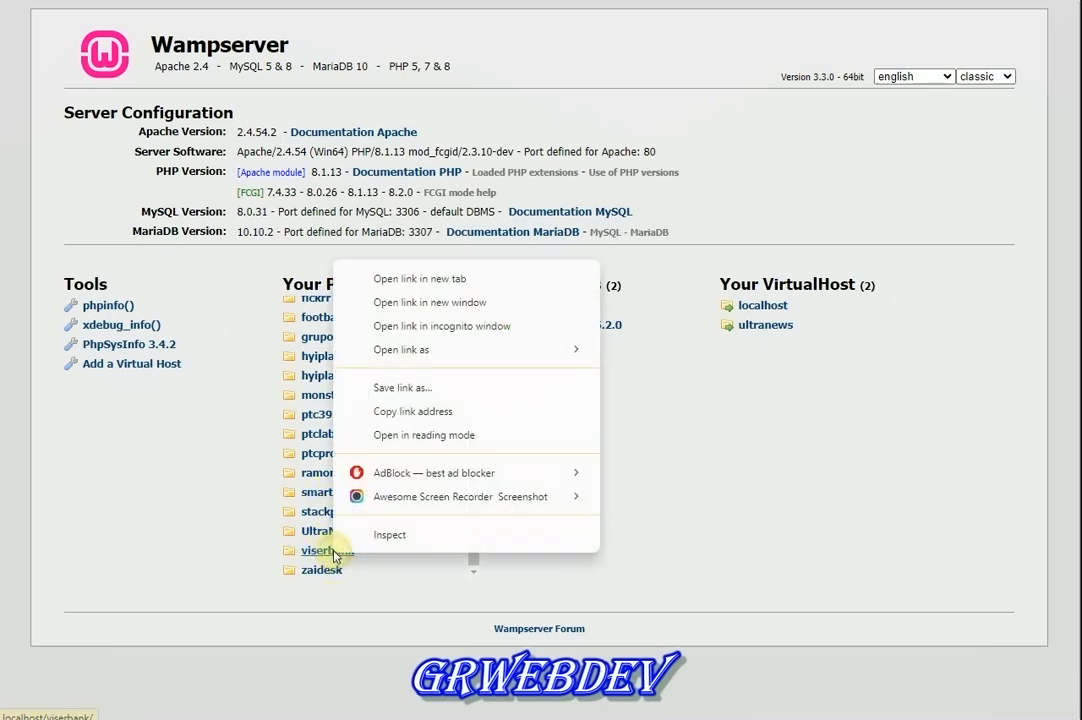
click(483, 280)
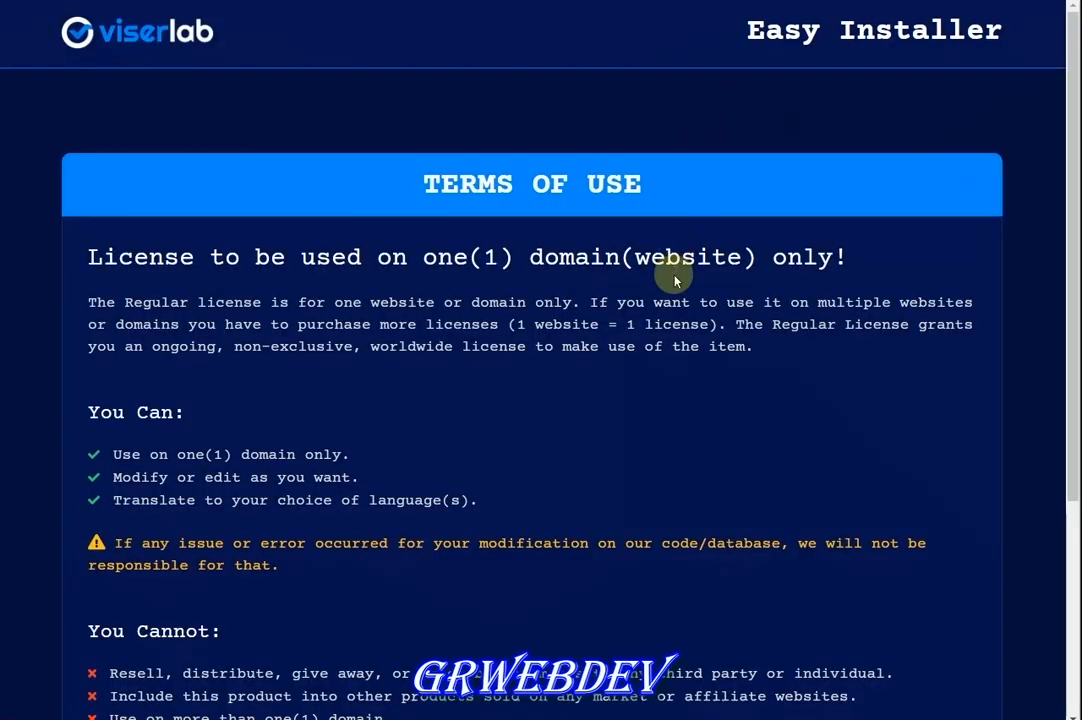
scroll(534, 487, down, 3)
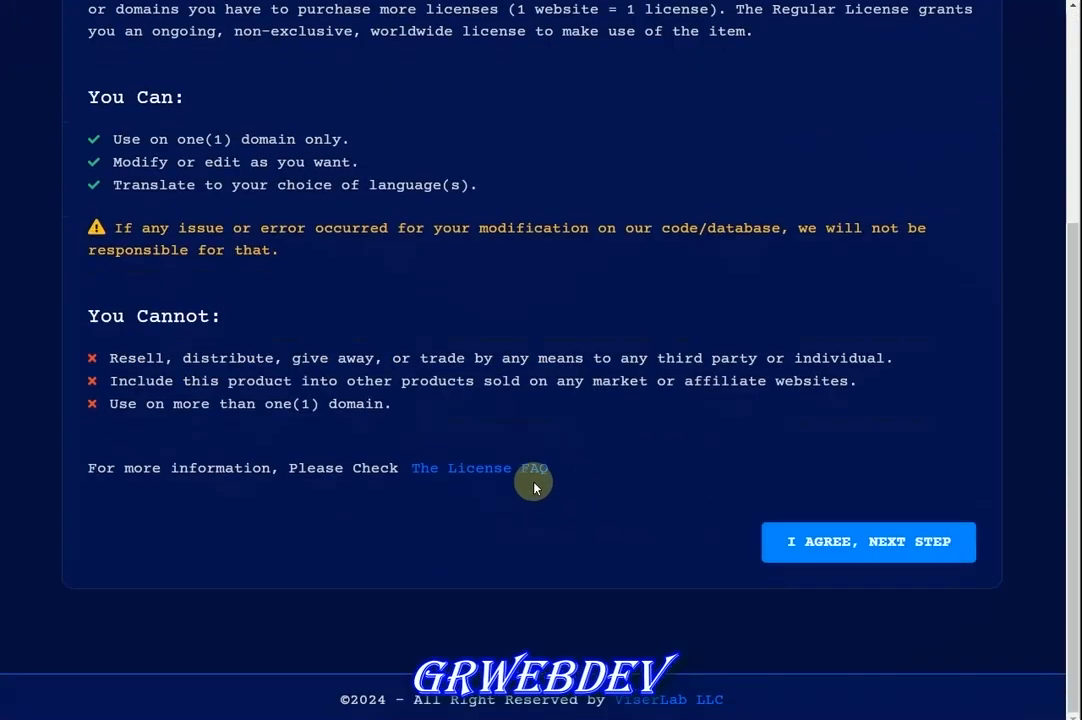
Accept the ViserBank license terms with I AGREE, NEXT STEP
click(862, 545)
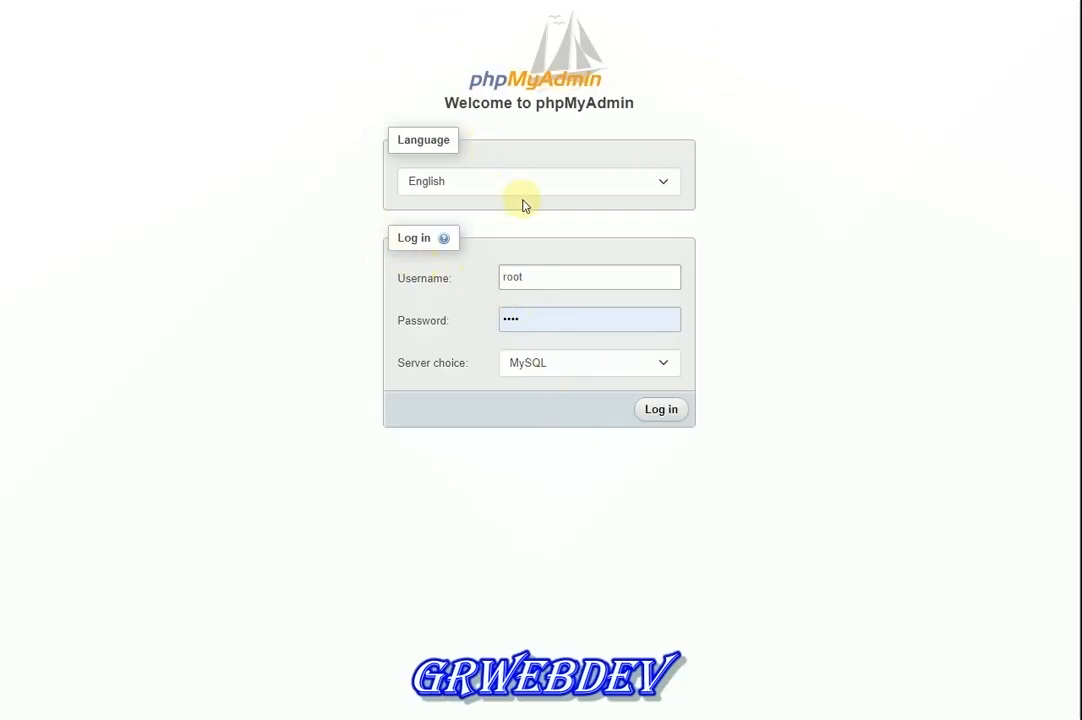
Fill in the phpMyAdmin username and password and log in
drag(541, 318, 480, 336)
click(478, 331)
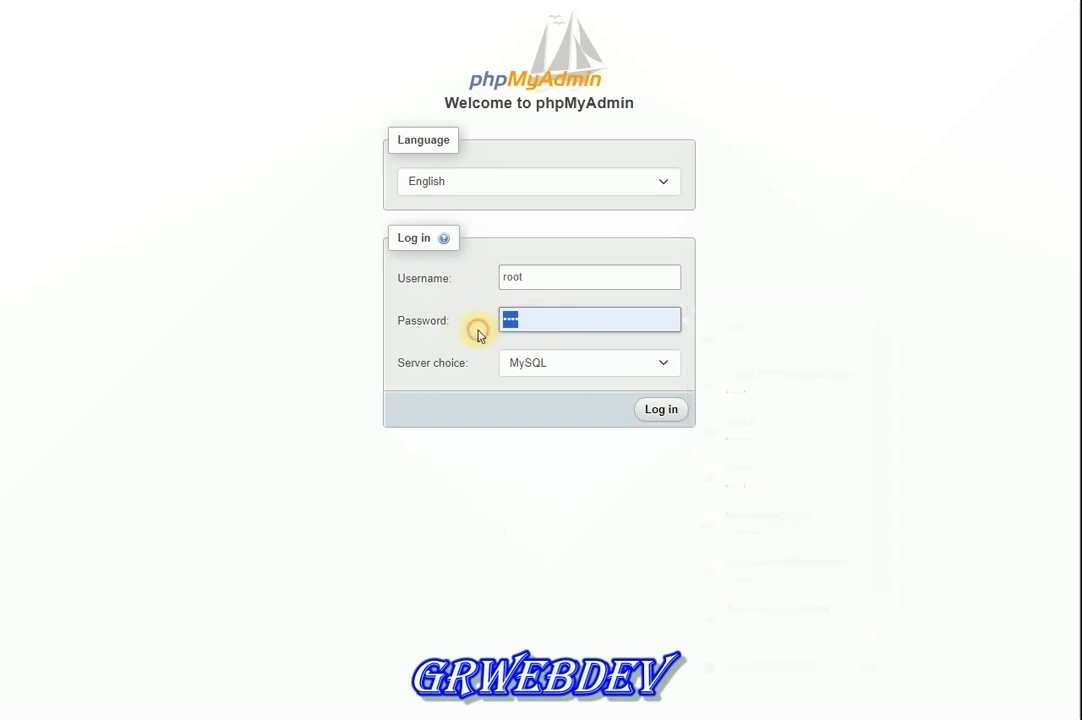
double_click(523, 318)
click(457, 333)
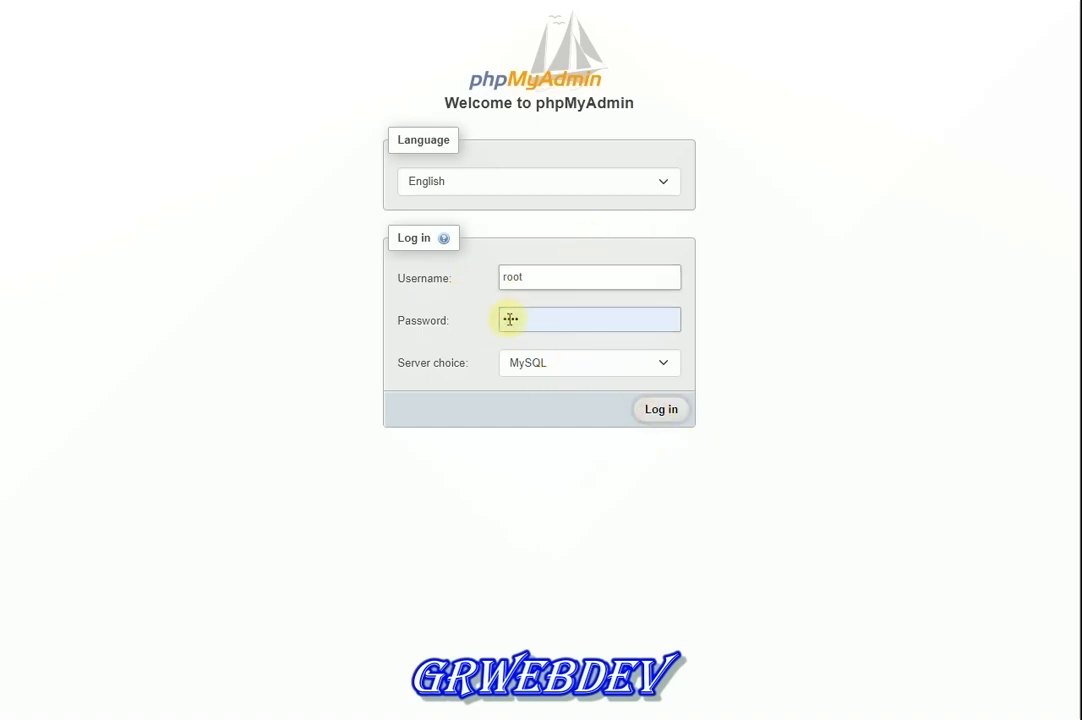
key(Return)
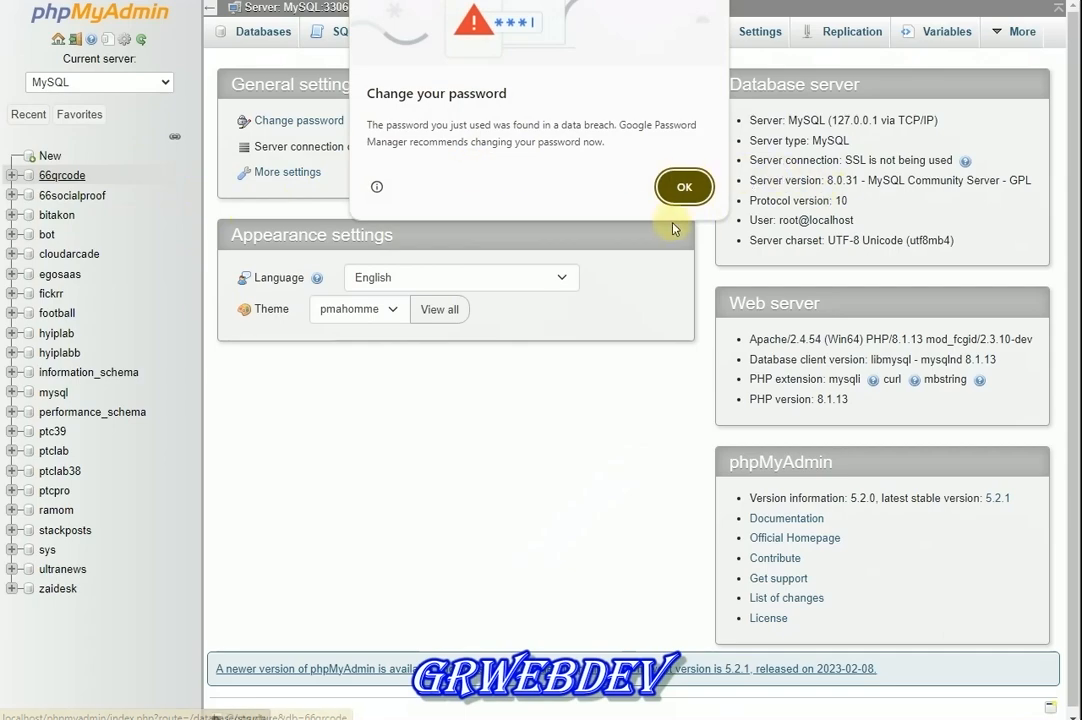
Dismiss the breach warning and enter viserbank as the new database name
click(684, 187)
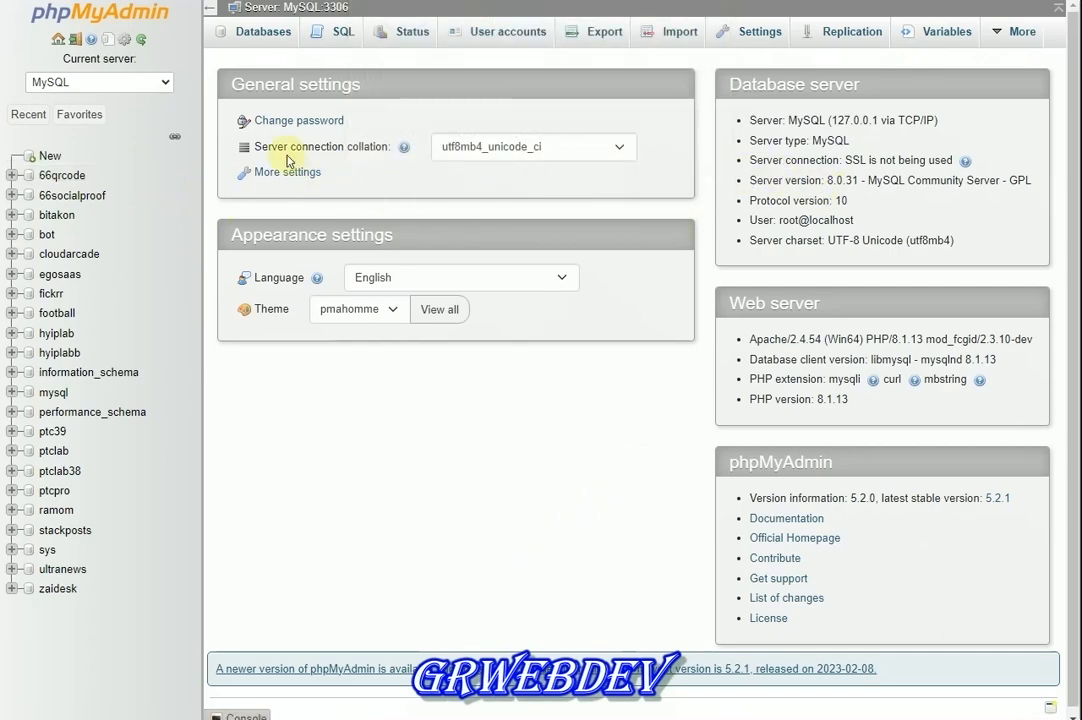
click(47, 159)
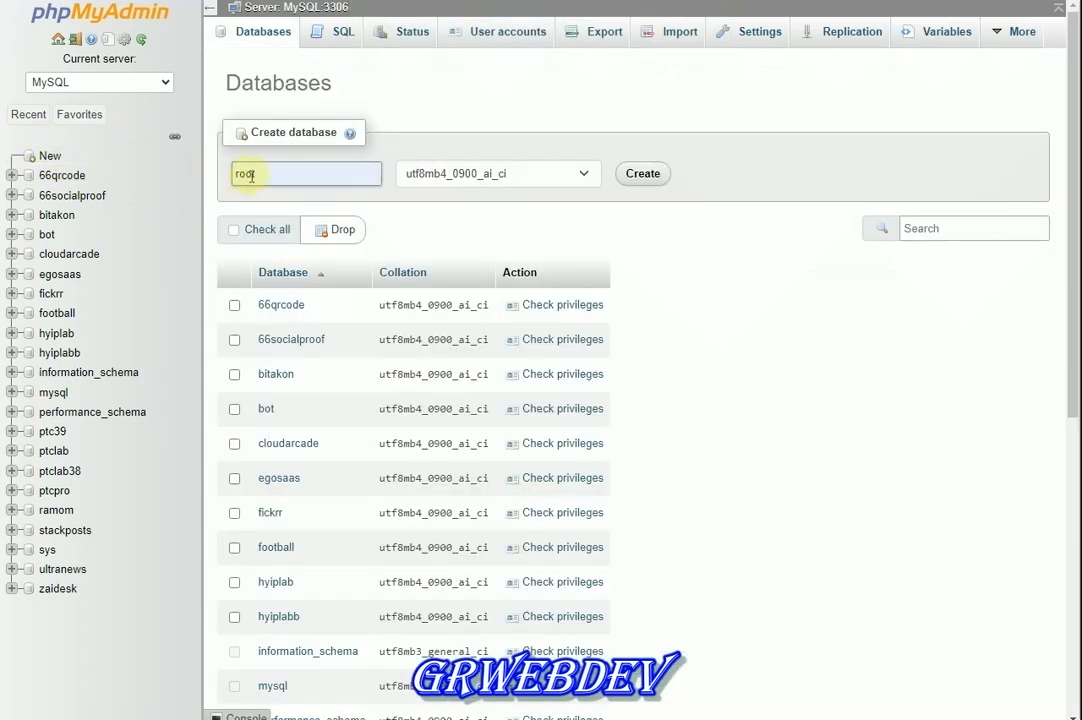
click(245, 175)
text(viser)
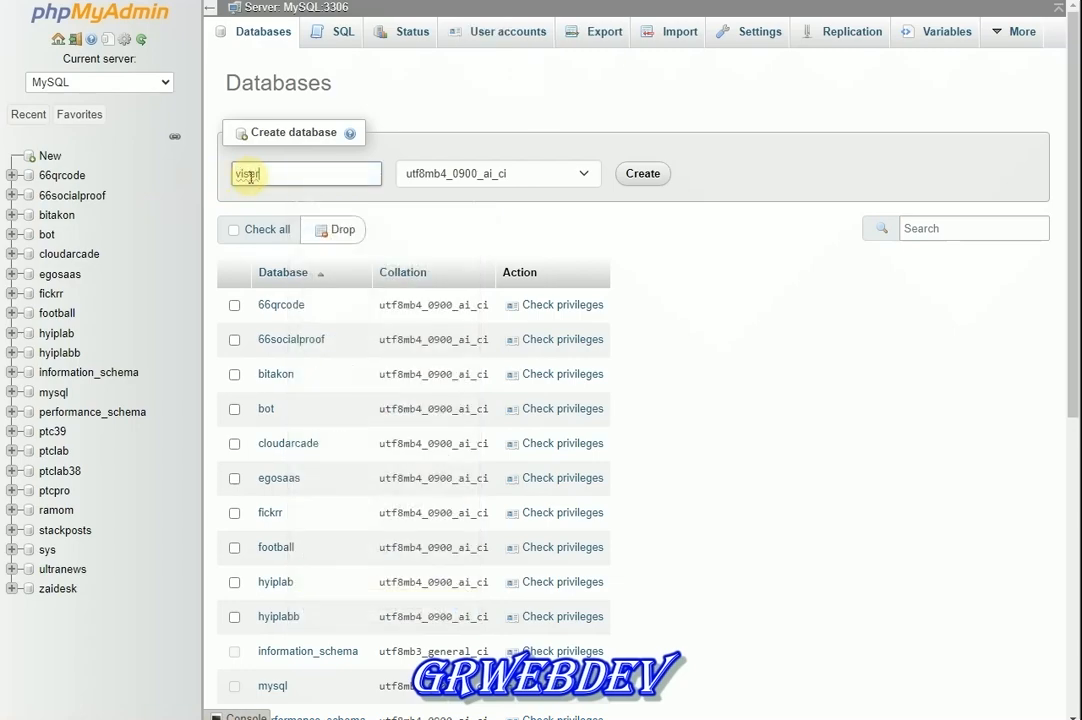
text(bank)
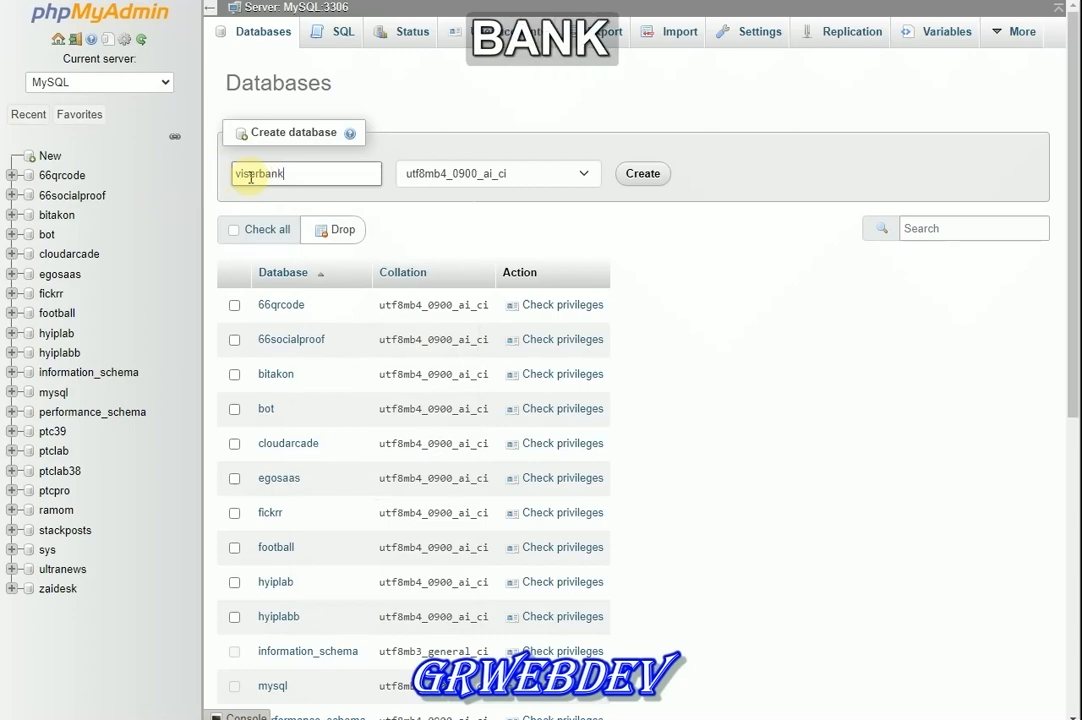
scroll(262, 175, down, 3)
scroll(313, 519, down, 3)
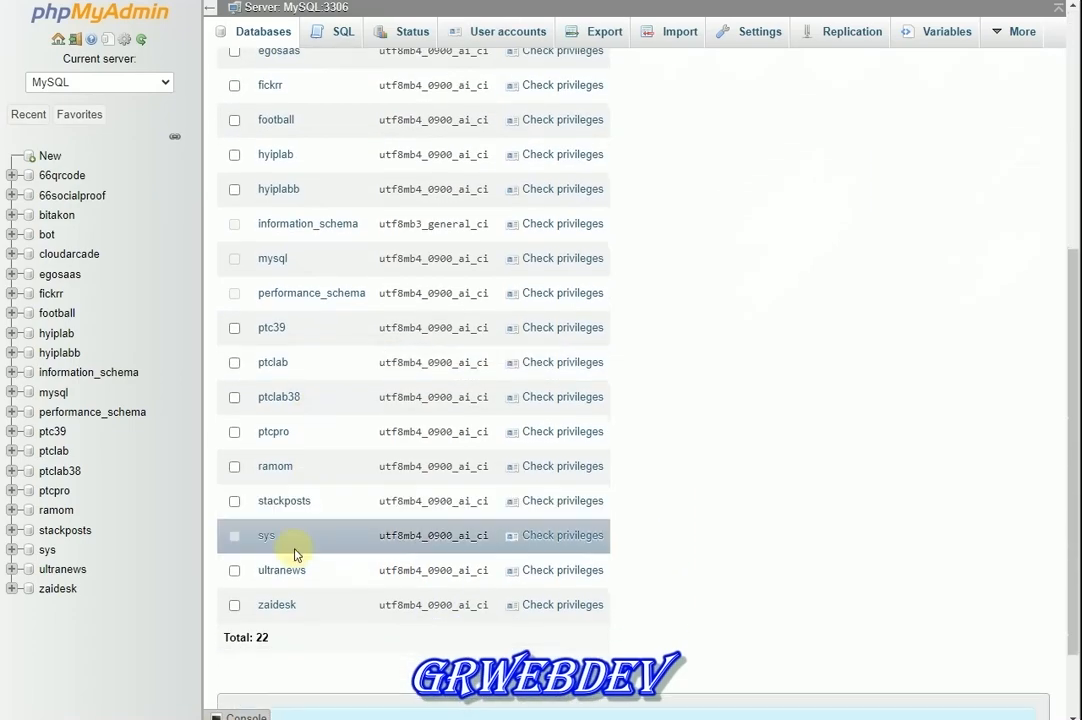
scroll(290, 470, up, 1)
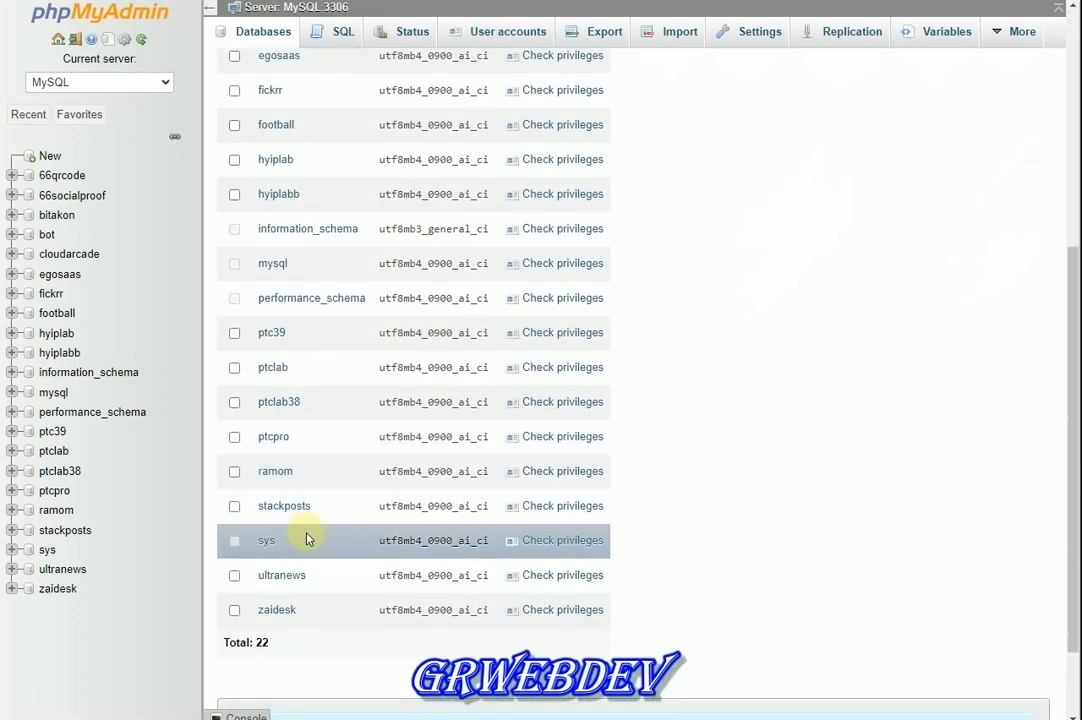
scroll(307, 530, up, 5)
scroll(290, 350, up, 3)
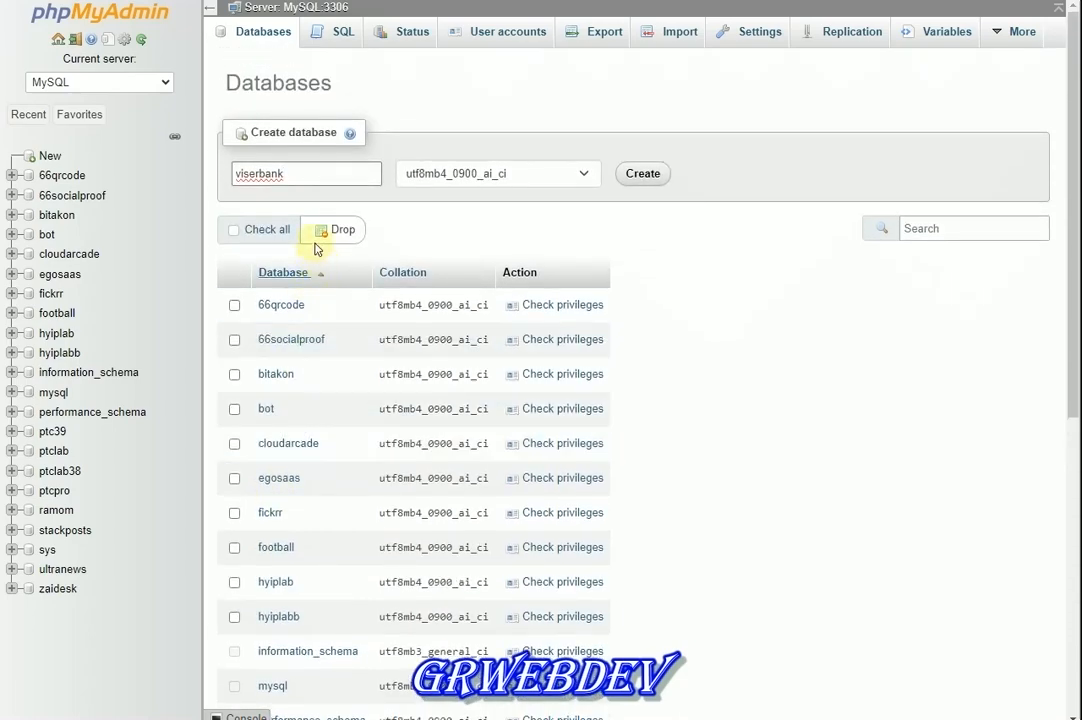
Undo an accidental collation change, correct the name, and create viserbank with utf8mb4_0900_ai_ci
click(465, 170)
key(c)
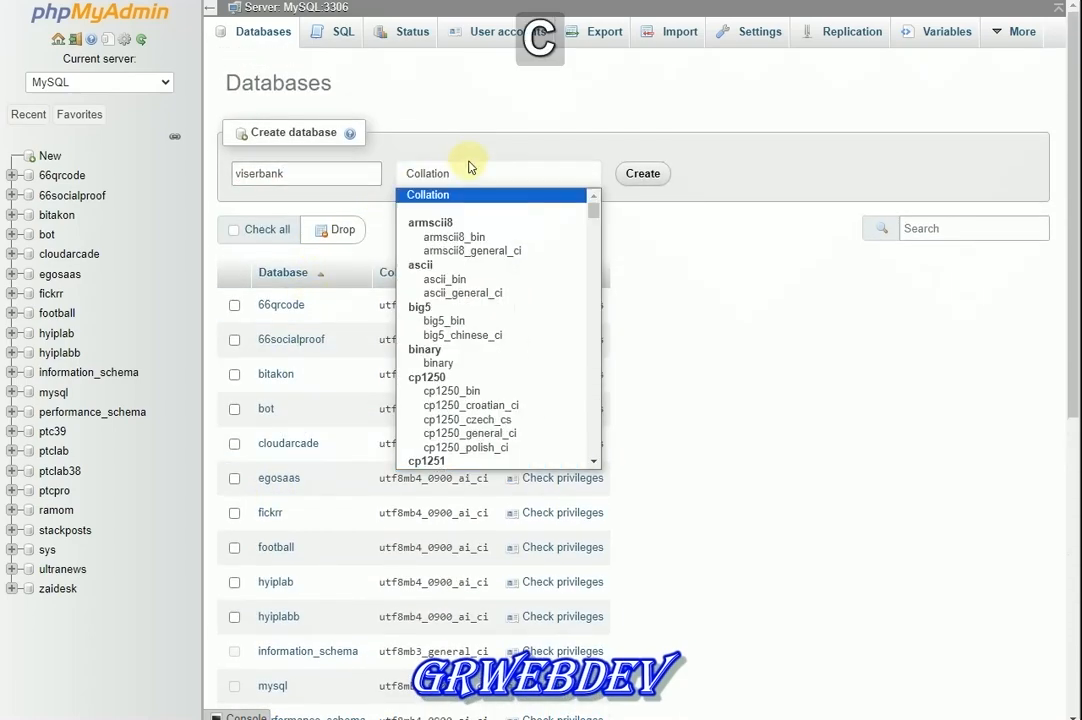
key(ctrl+z)
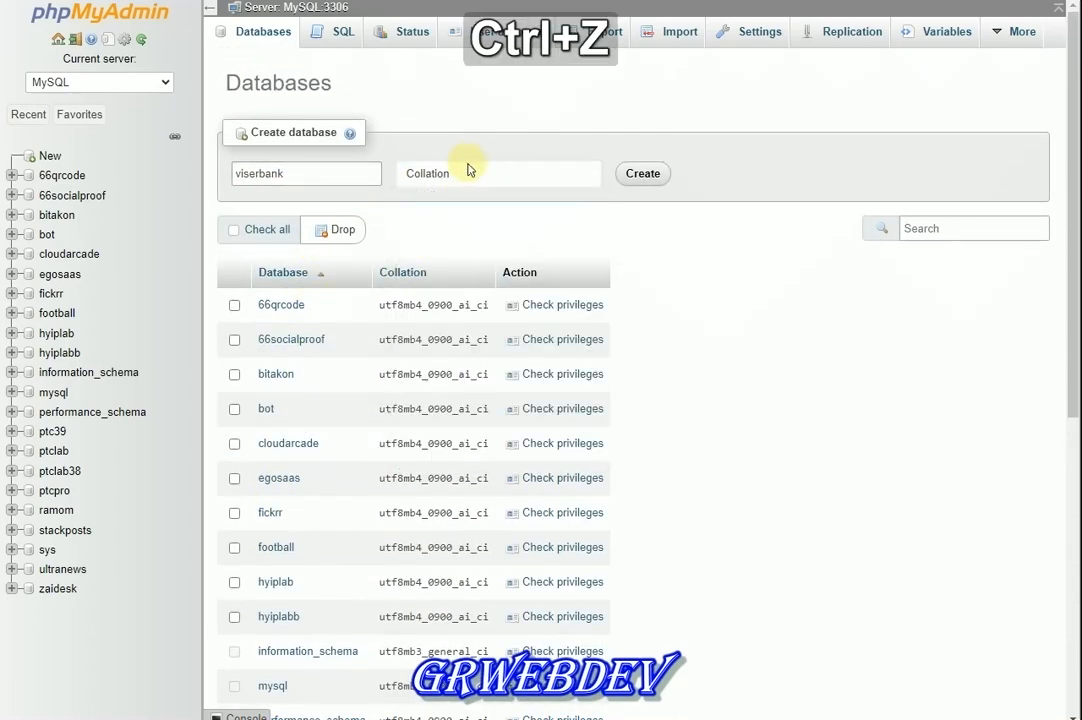
key(ctrl+z)
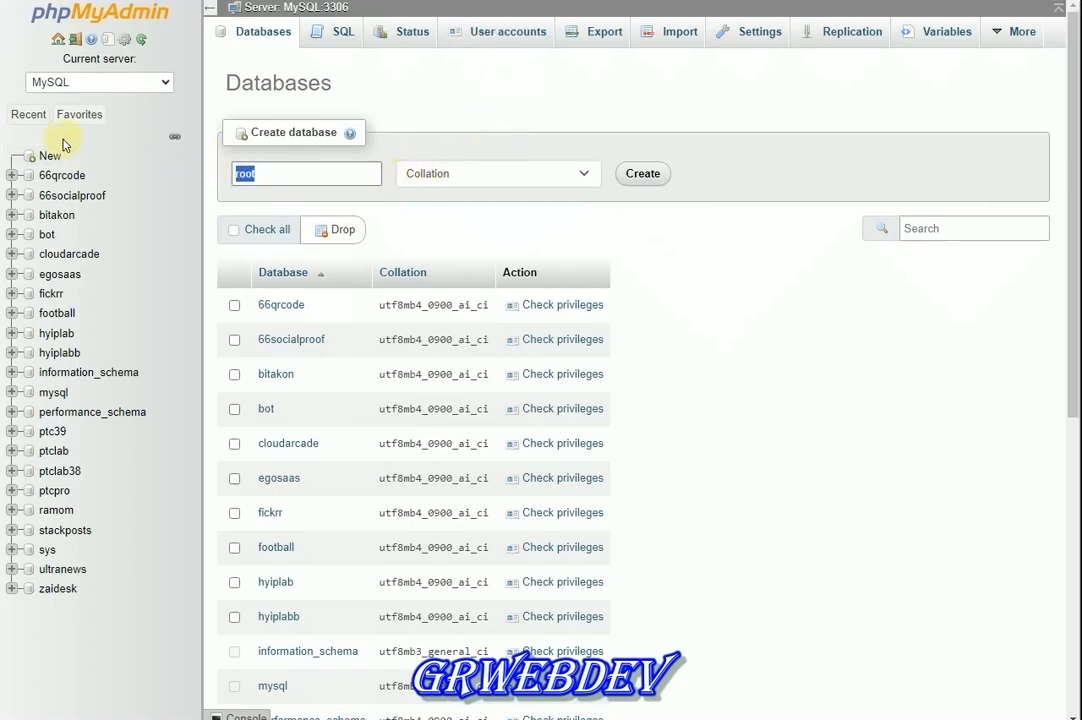
click(36, 155)
click(352, 179)
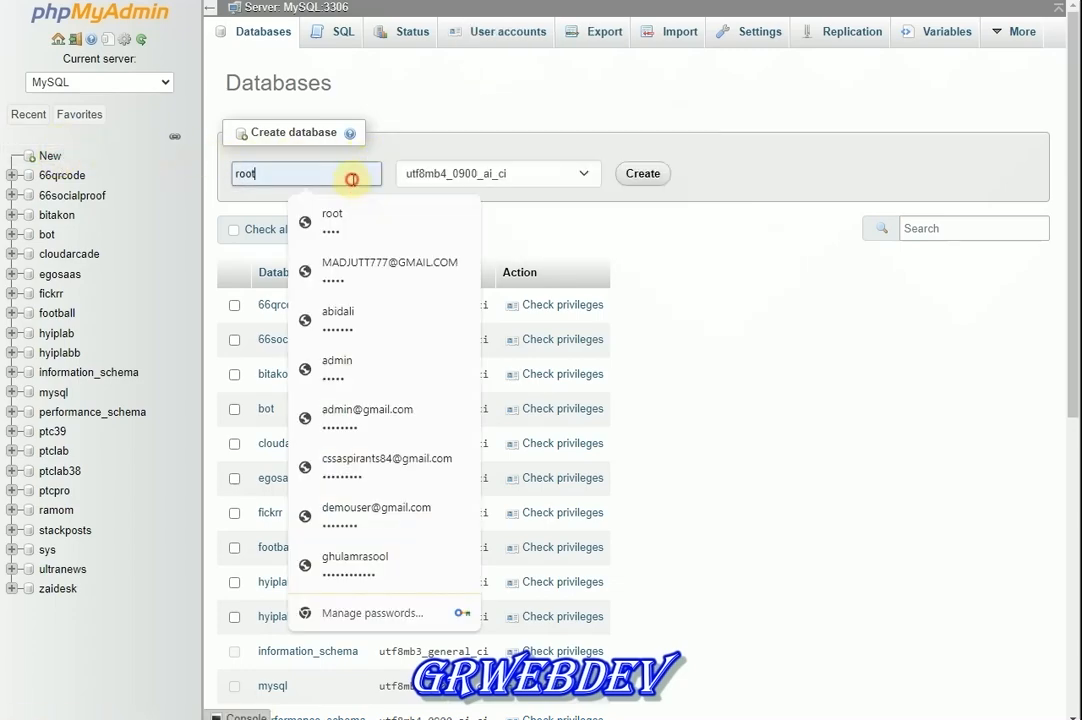
key(BackSpace)
key(BackSpace)
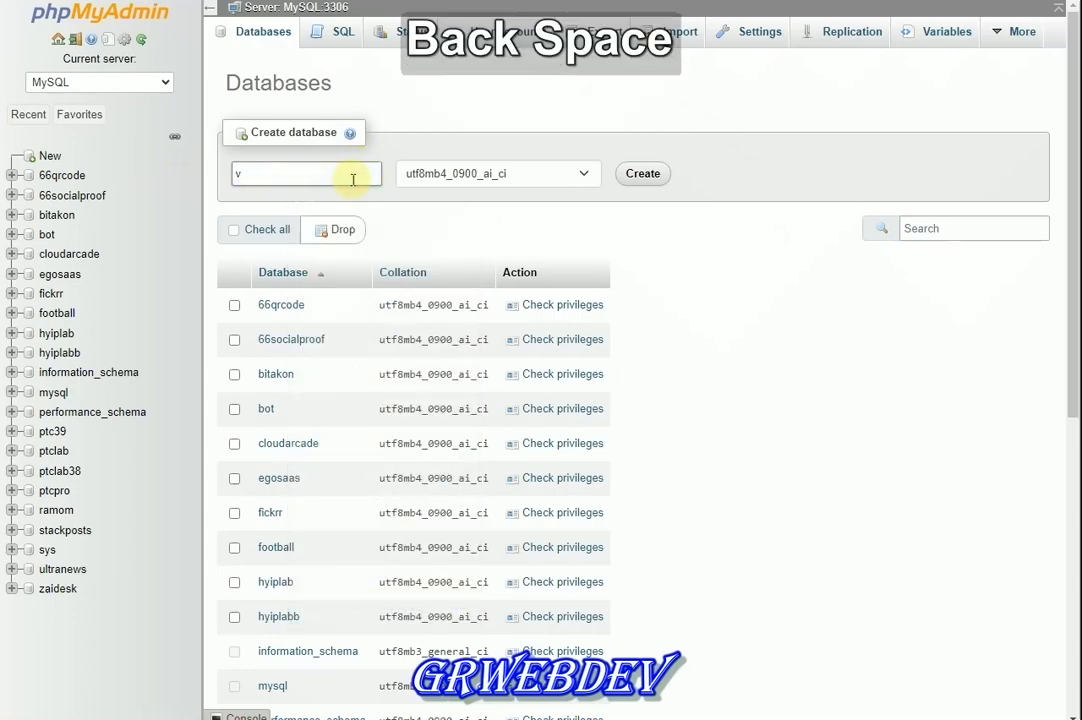
text(iserbank)
key(Tab)
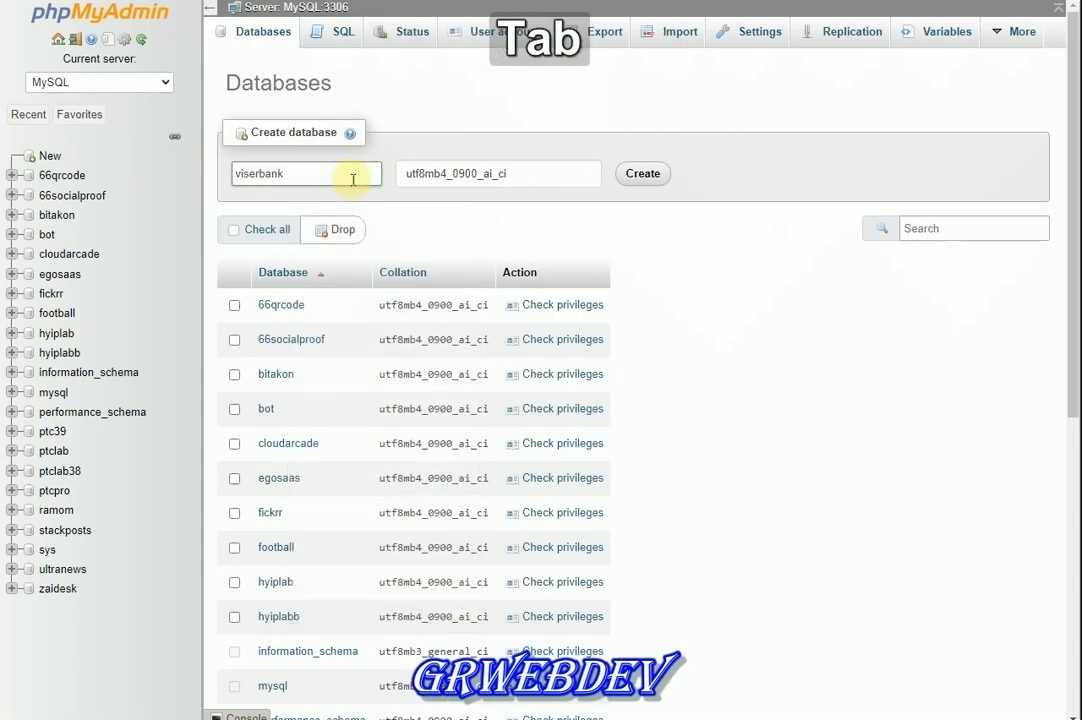
key(Return)
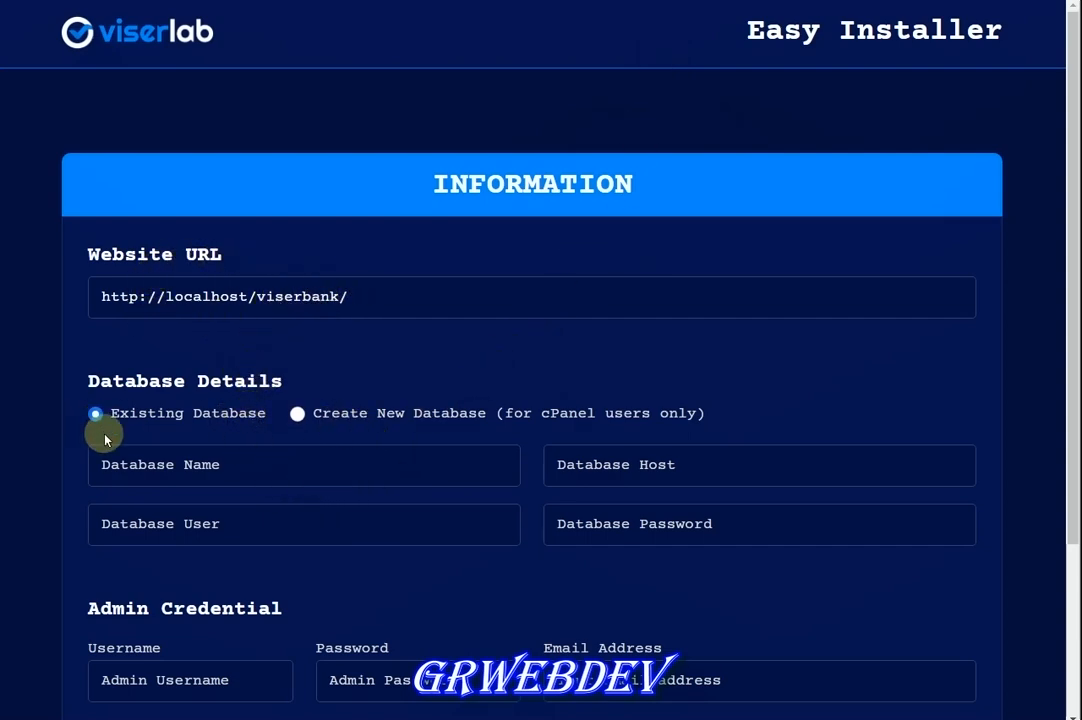
Fill the database details: name viserbank, host localhost, user root, and the database password
click(151, 467)
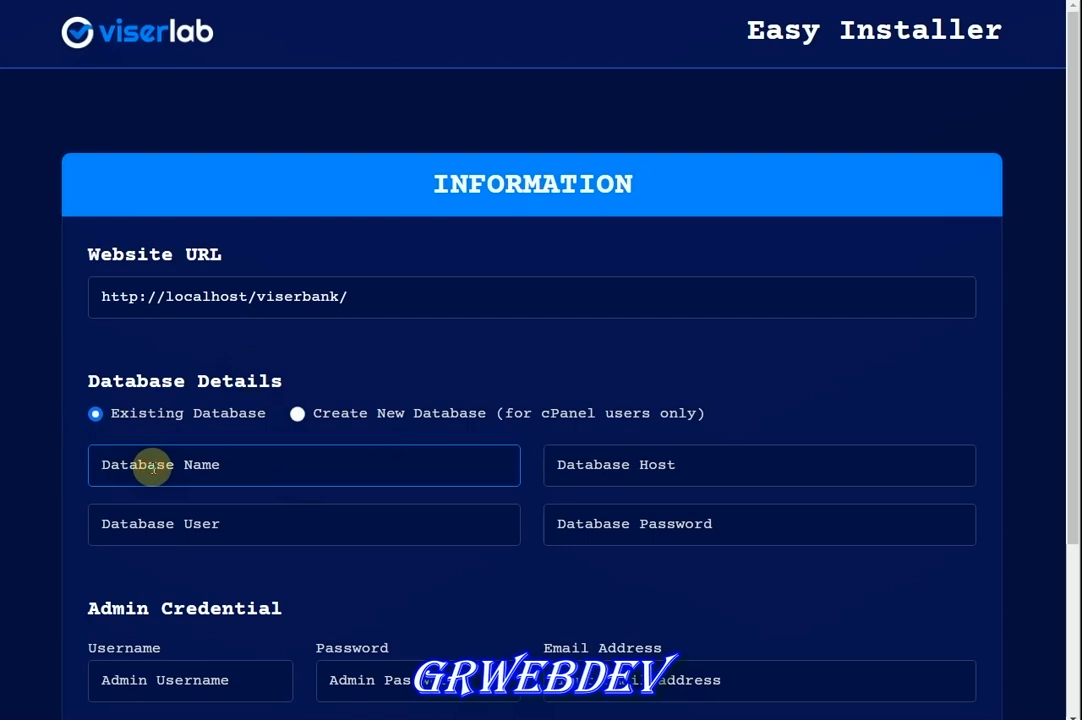
text(viserbank)
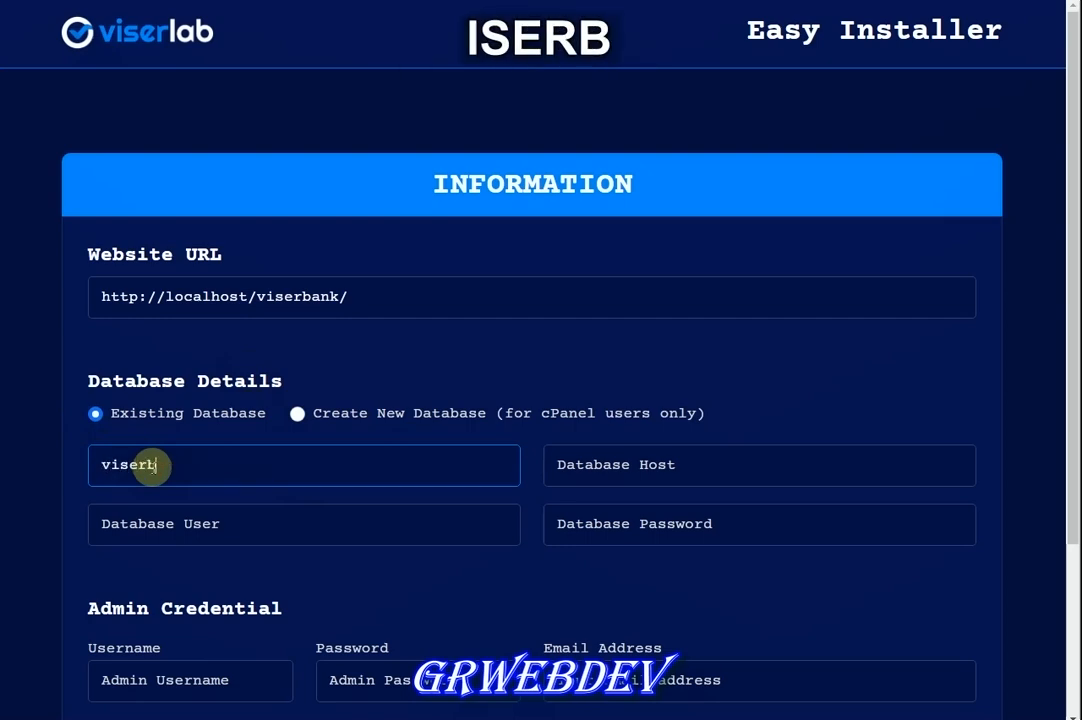
key(Tab)
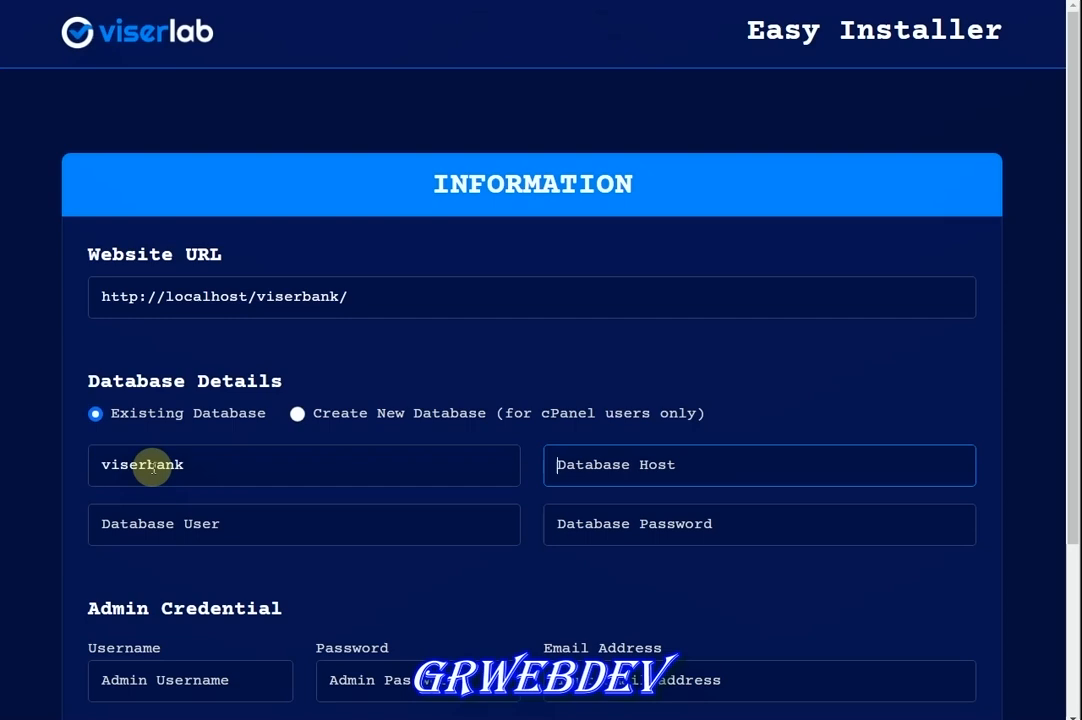
text(localhost)
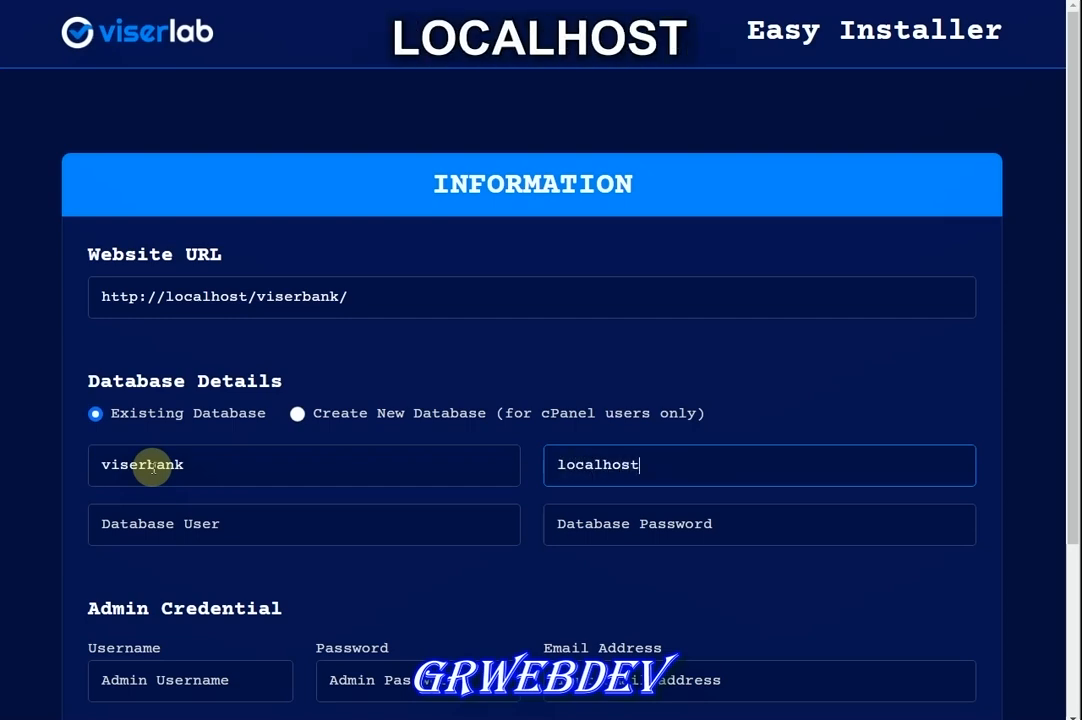
key(Tab)
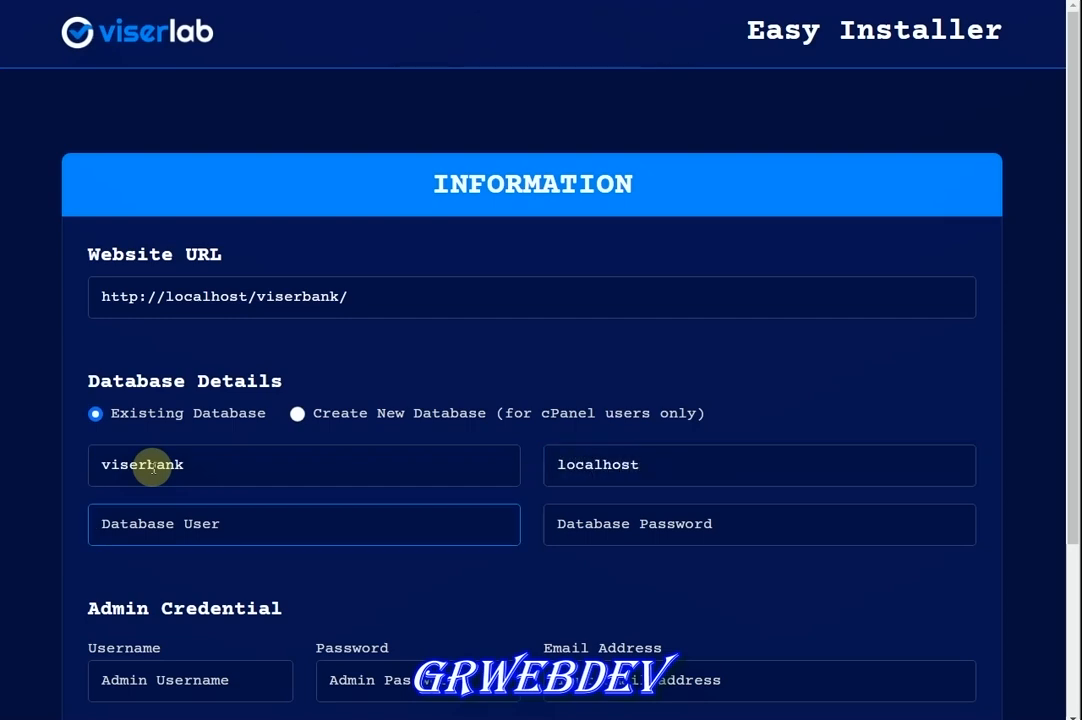
text(root)
key(Tab)
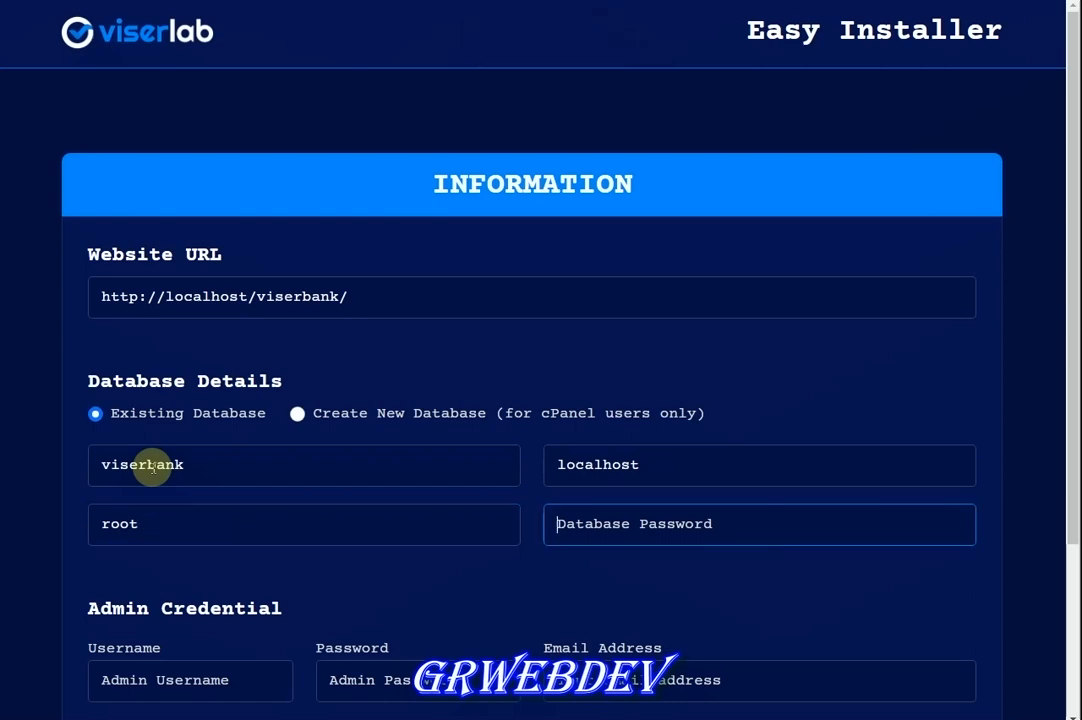
text(root)
key(Tab)
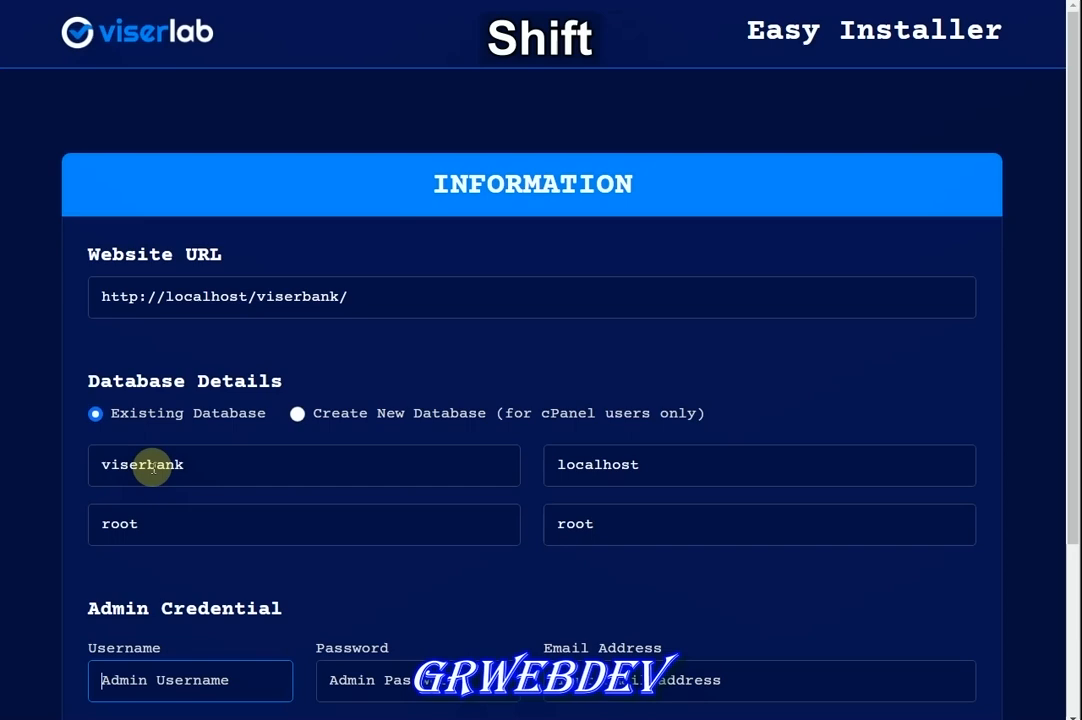
key(shift+Tab)
key(Tab)
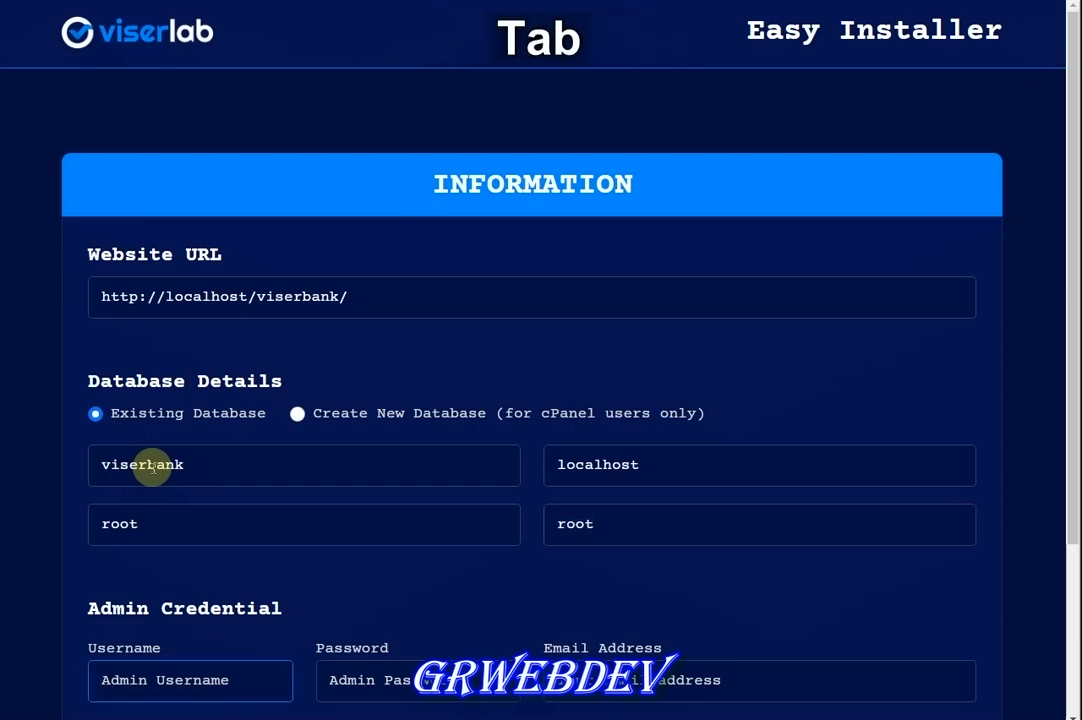
Fill in the admin username, admin password and admin e-mail, then return to phpMyAdmin
text(admin)
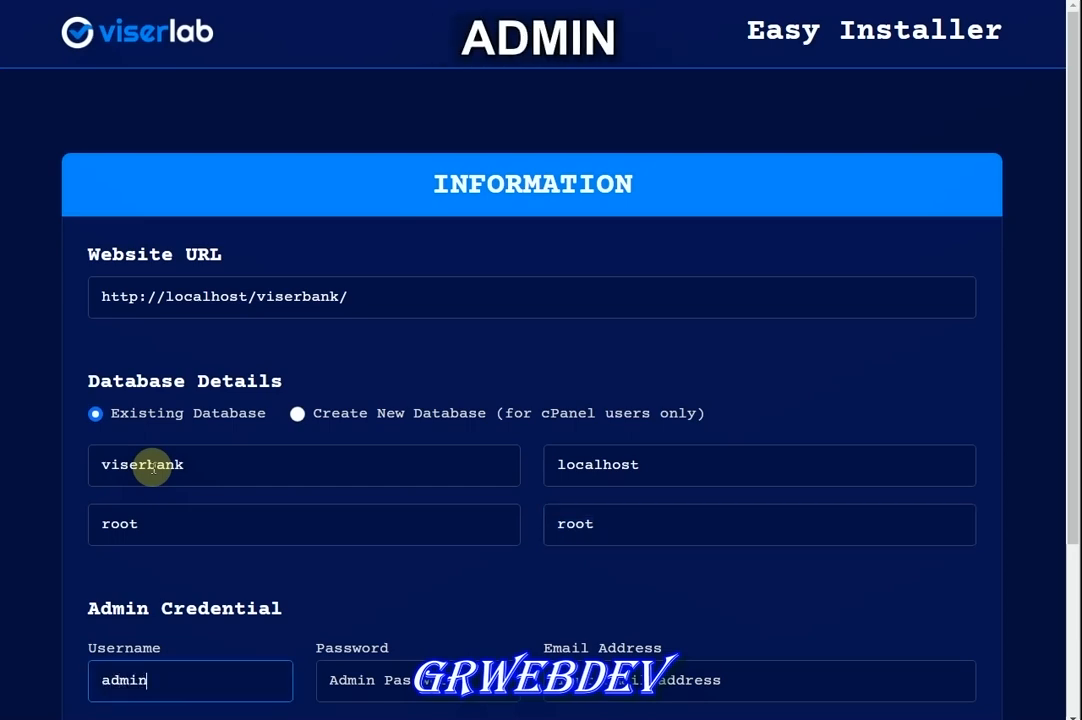
key(Tab)
text(admin)
key(Tab)
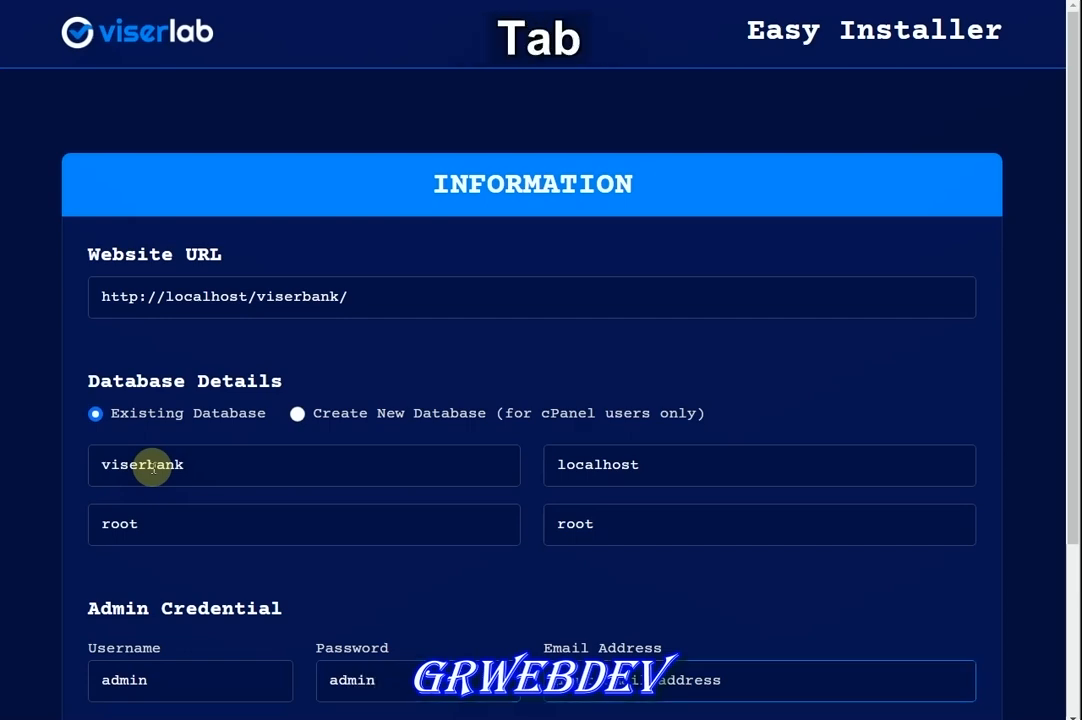
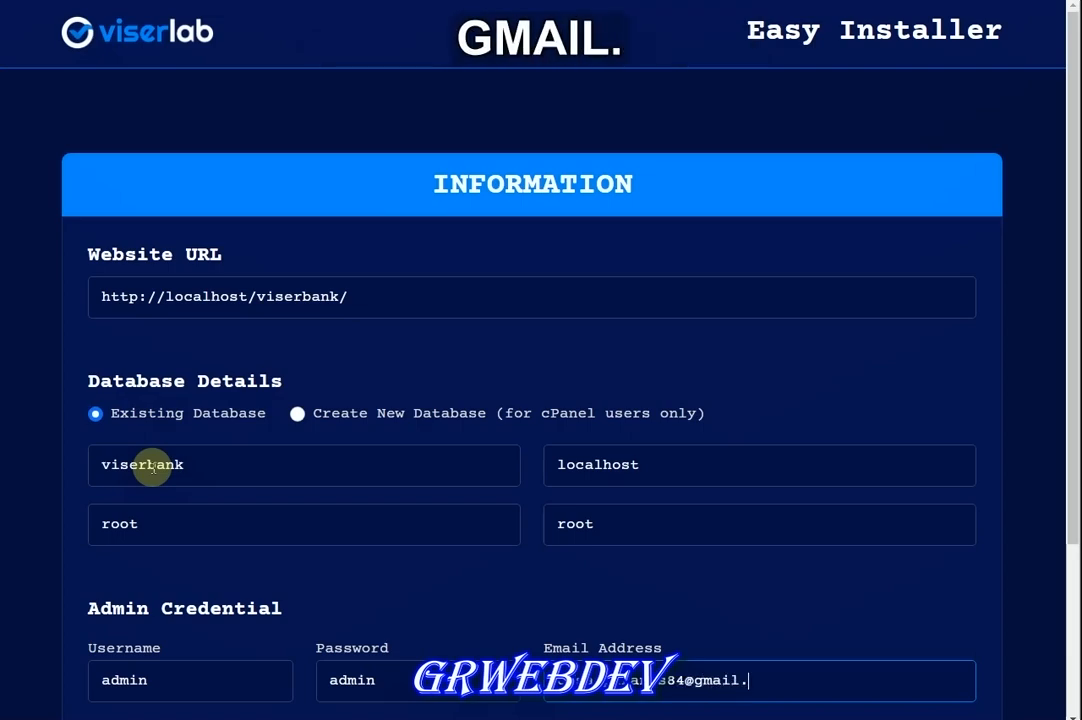
scroll(159, 582, down, 3)
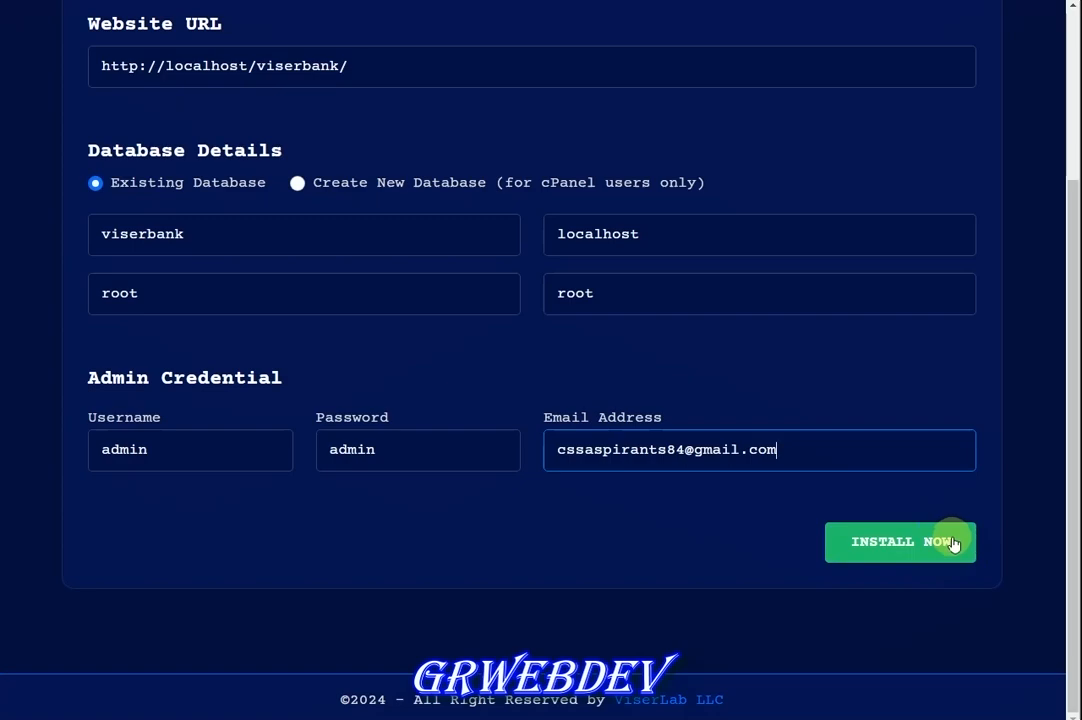
scroll(900, 580, up, 3)
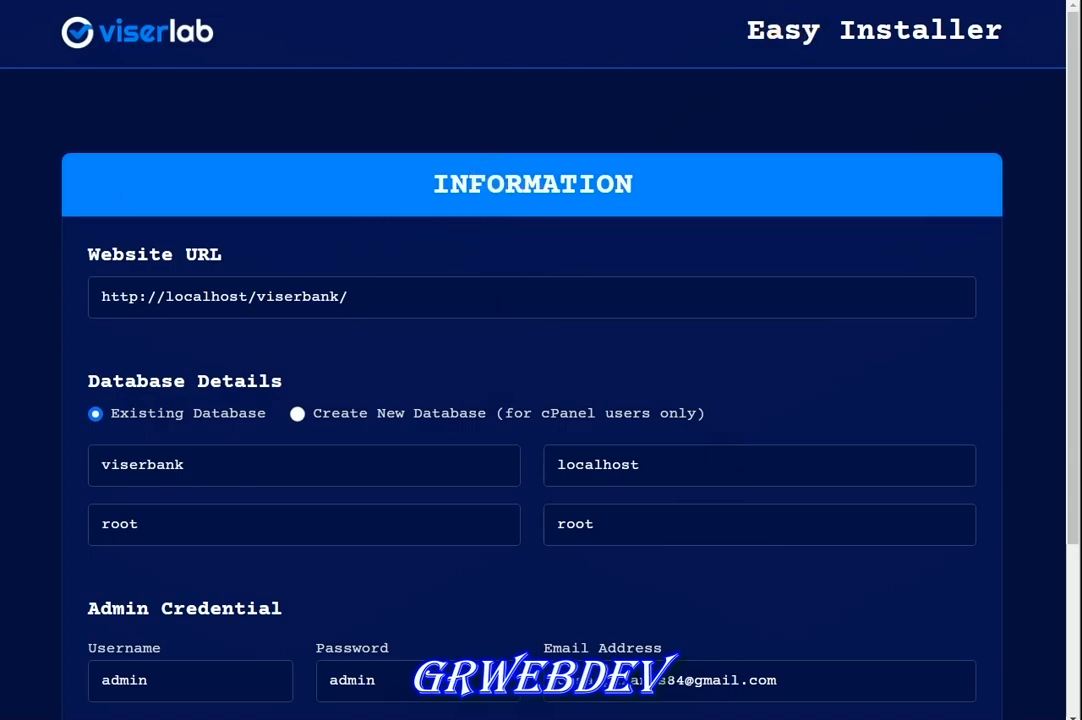
key(ctrl+Tab)
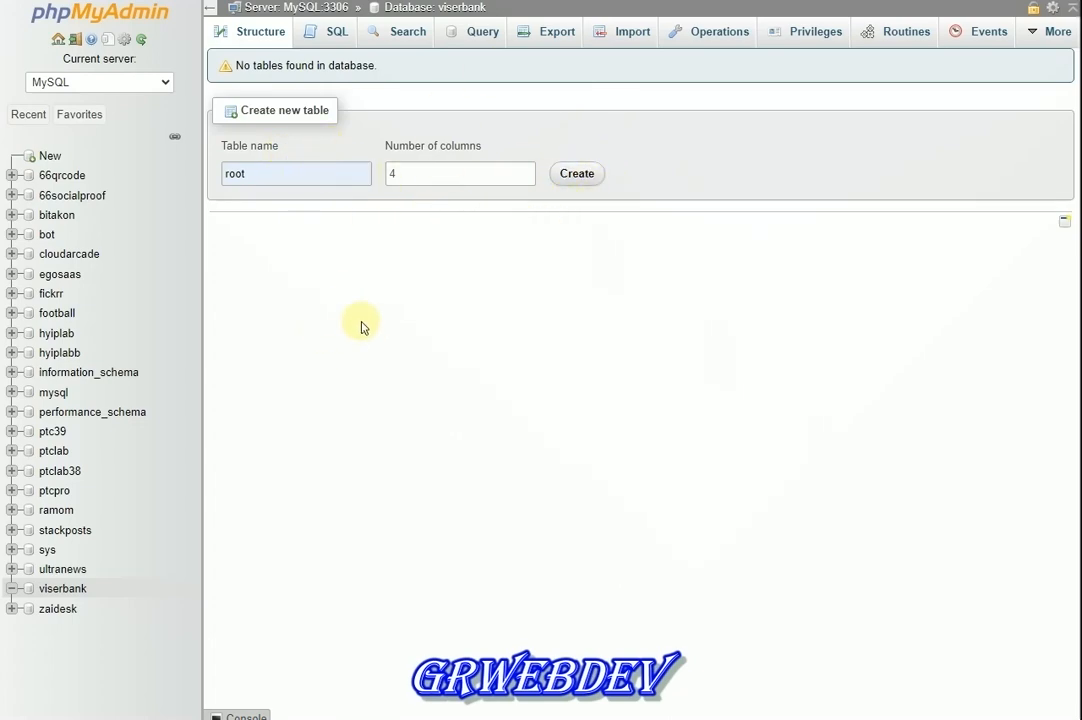
Reload the viserbank database page, confirm leaving, and scroll through its 51 new tables
click(36, 176)
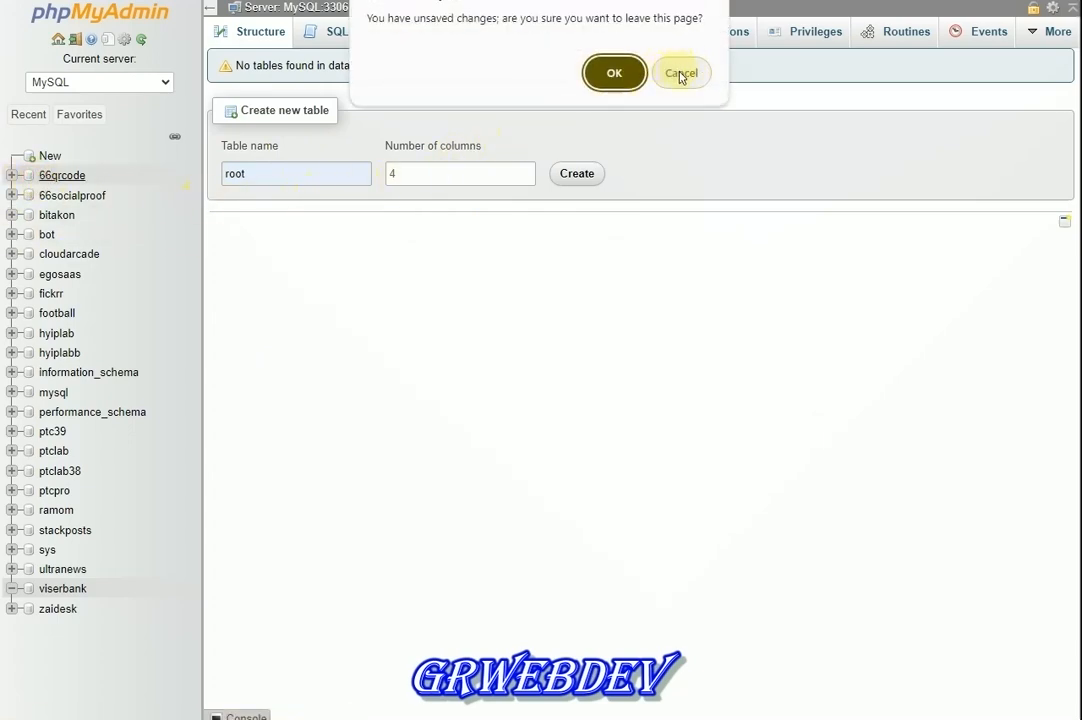
click(680, 75)
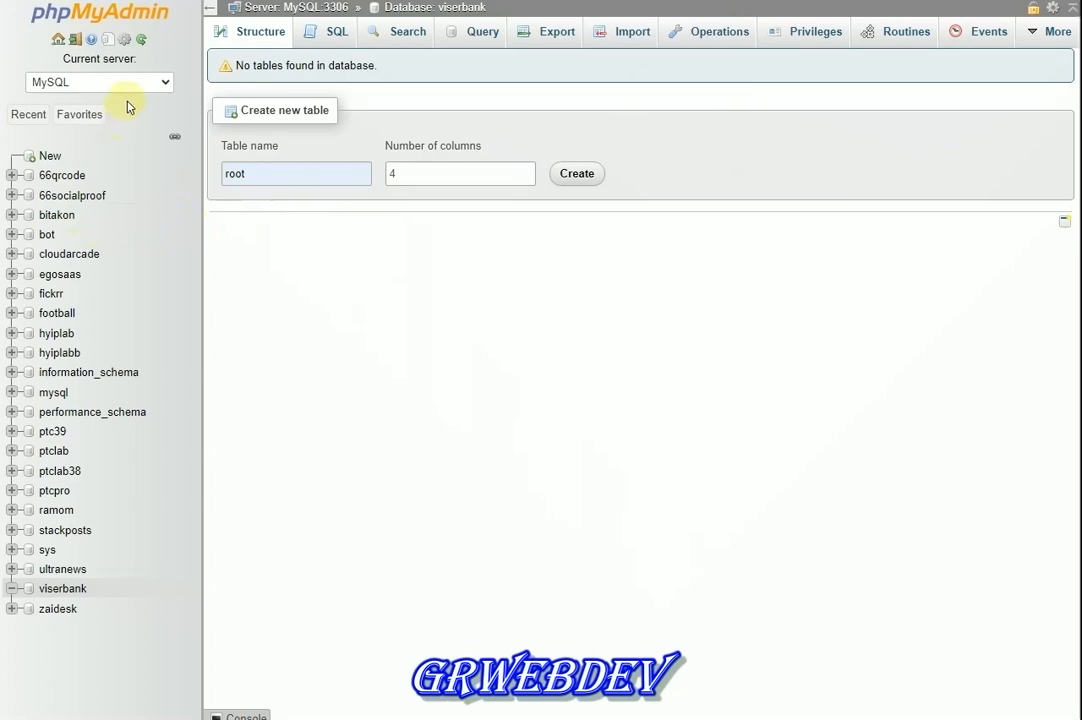
click(404, 18)
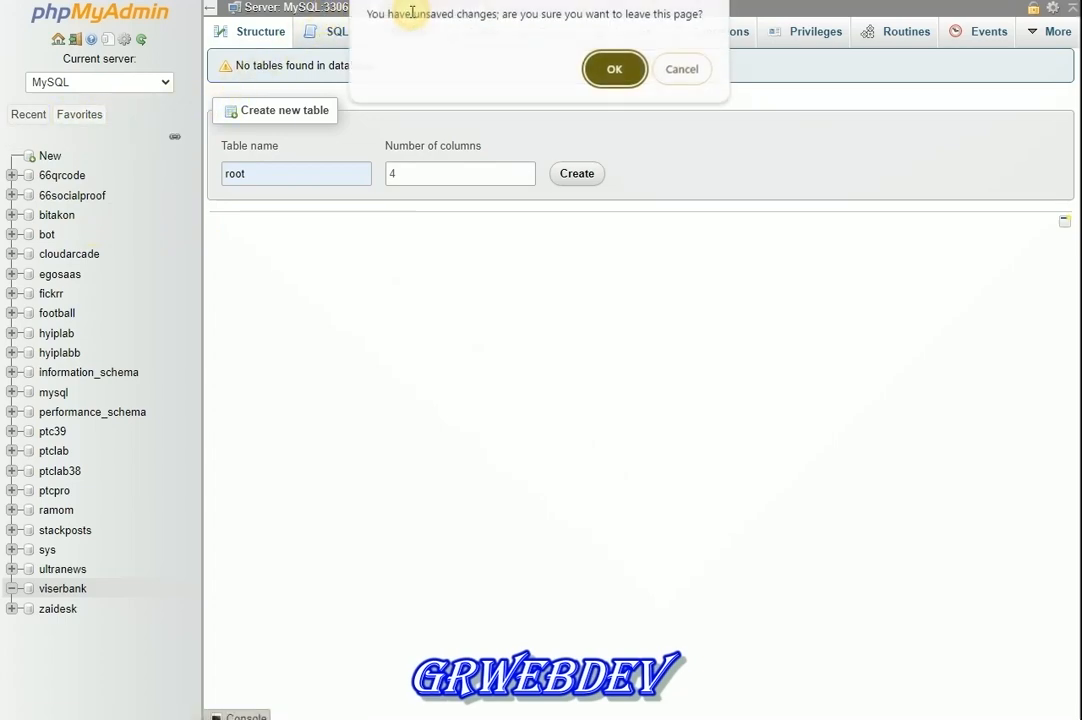
click(612, 70)
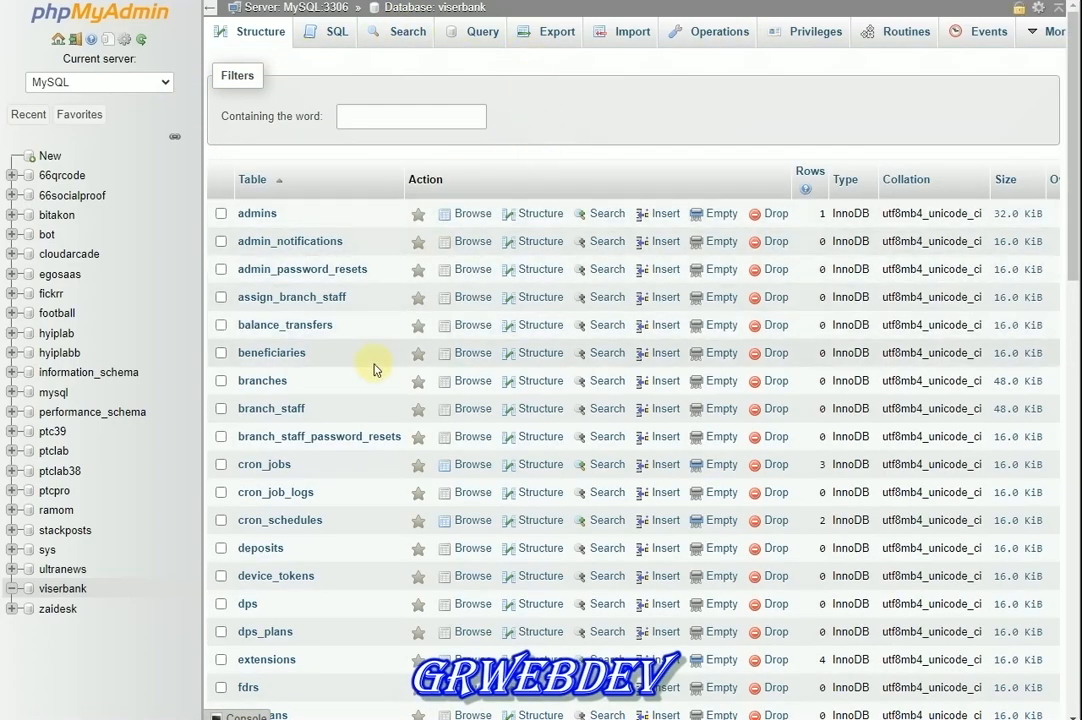
scroll(370, 350, down, 1)
scroll(370, 330, up, 1)
scroll(370, 272, down, 1)
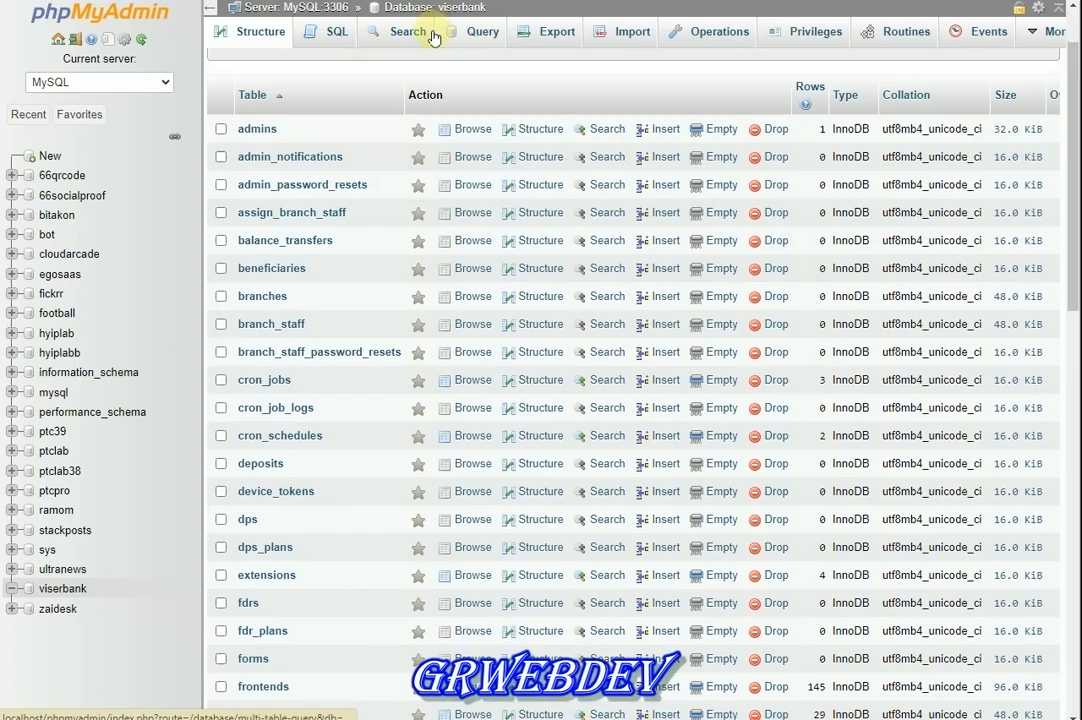
scroll(350, 406, down, 12)
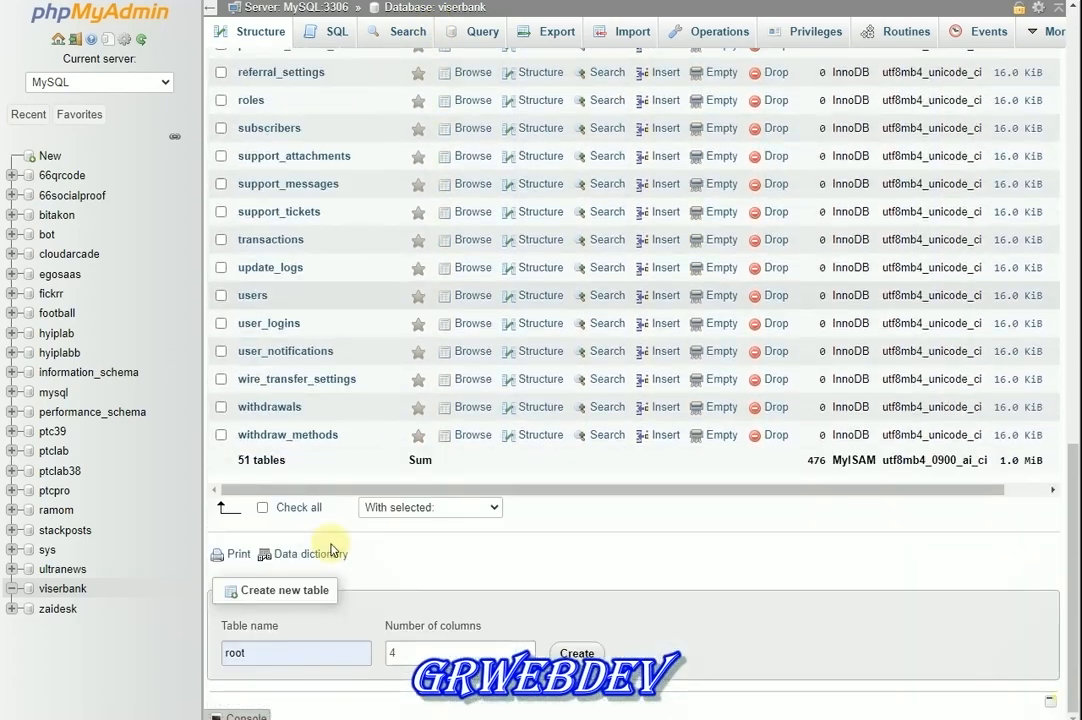
scroll(360, 460, up, 3)
scroll(340, 450, down, 3)
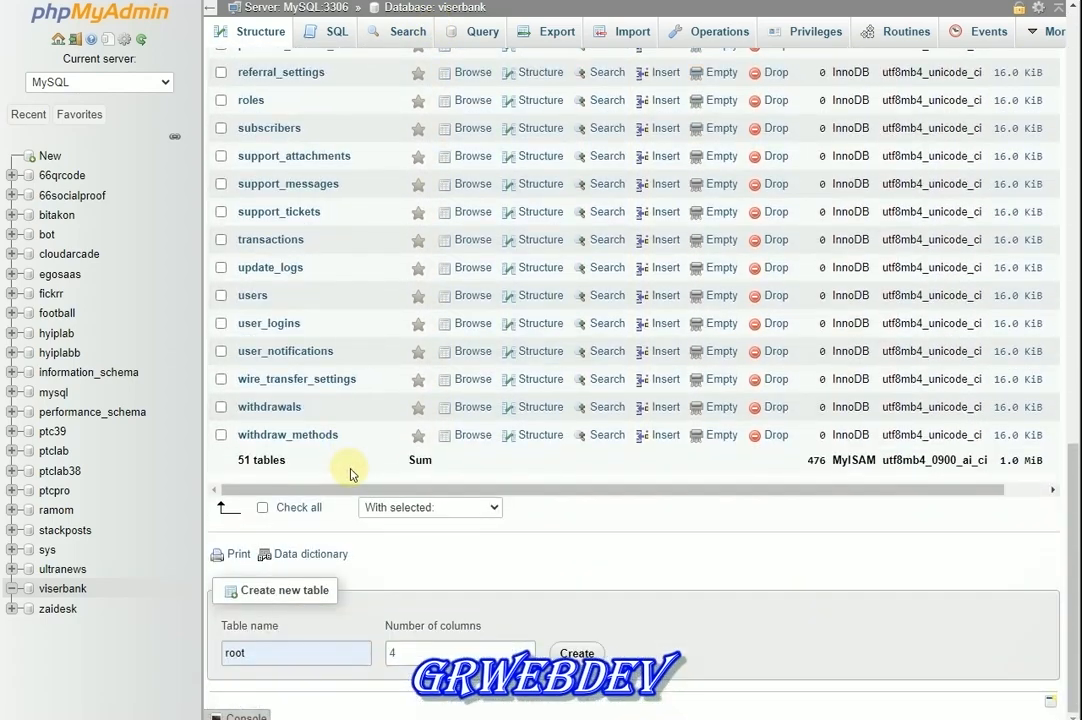
scroll(375, 440, up, 12)
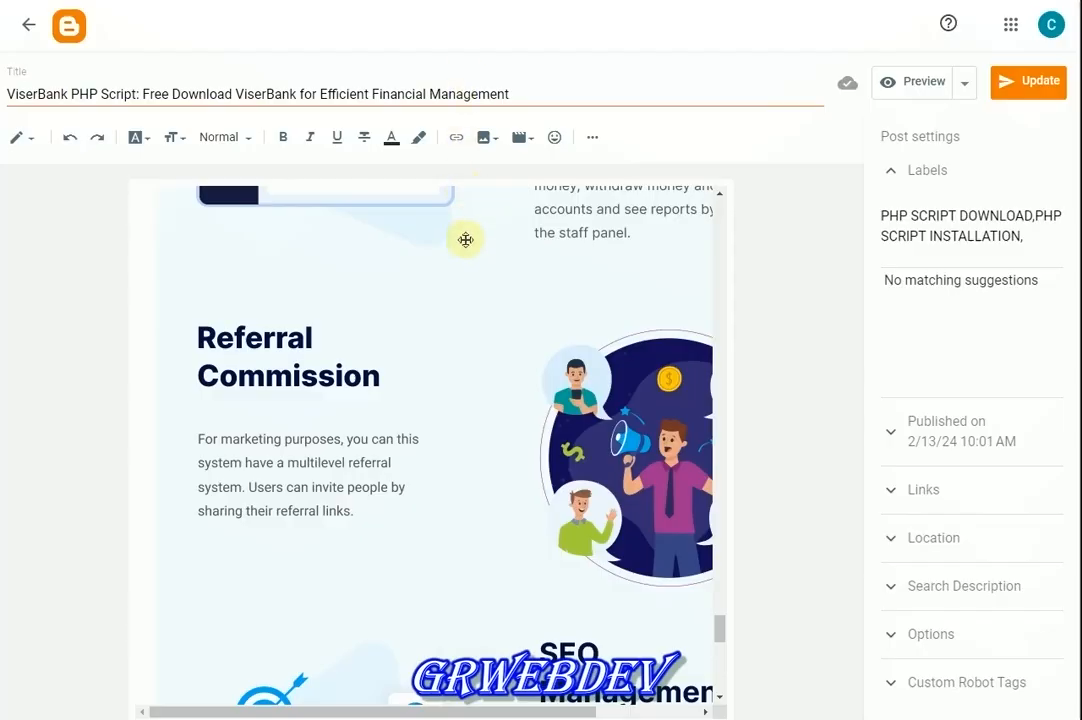
scroll(466, 239, down, 10)
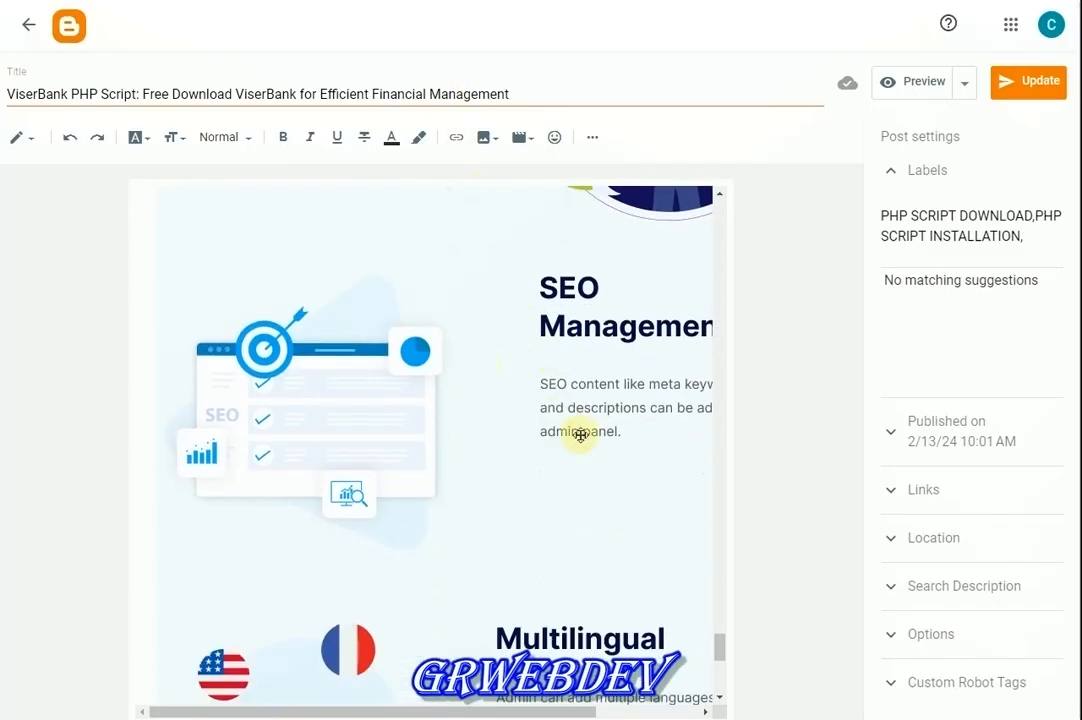
drag(716, 678, 709, 196)
scroll(412, 408, down, 3)
scroll(412, 408, down, 3)
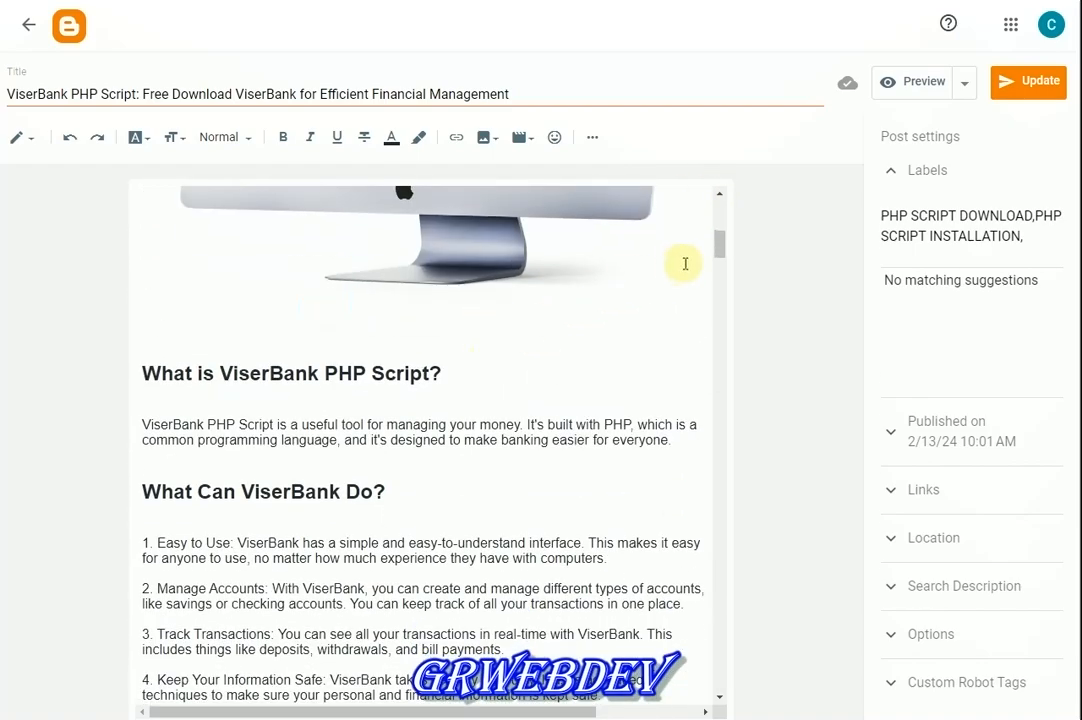
drag(722, 245, 705, 687)
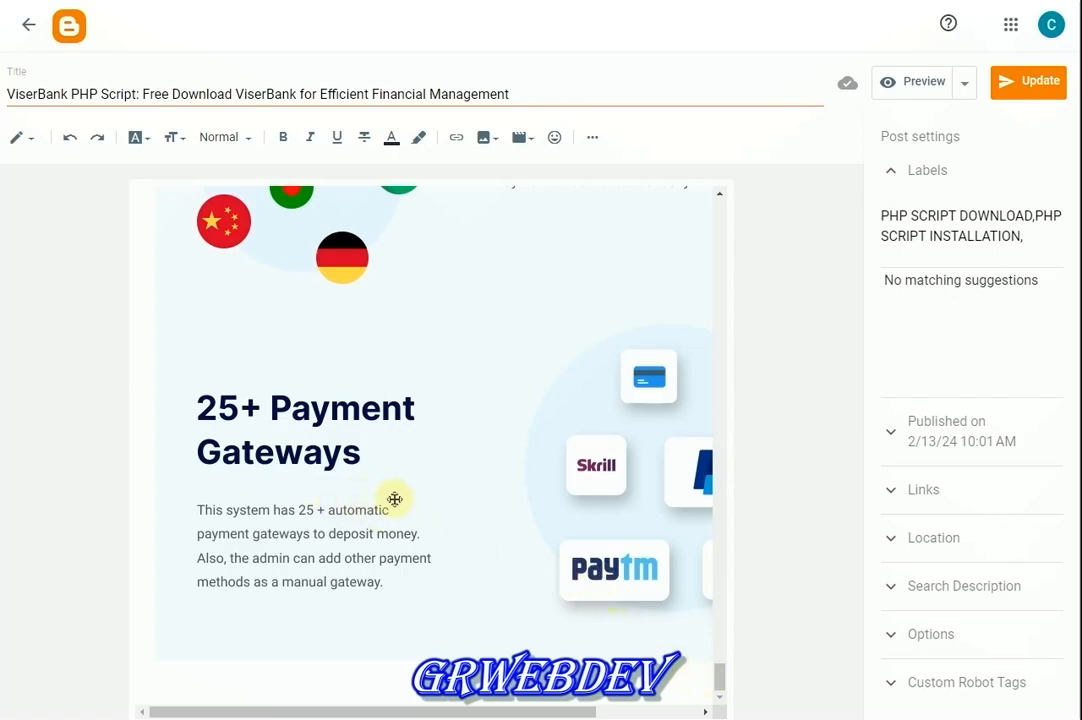
scroll(372, 476, up, 4)
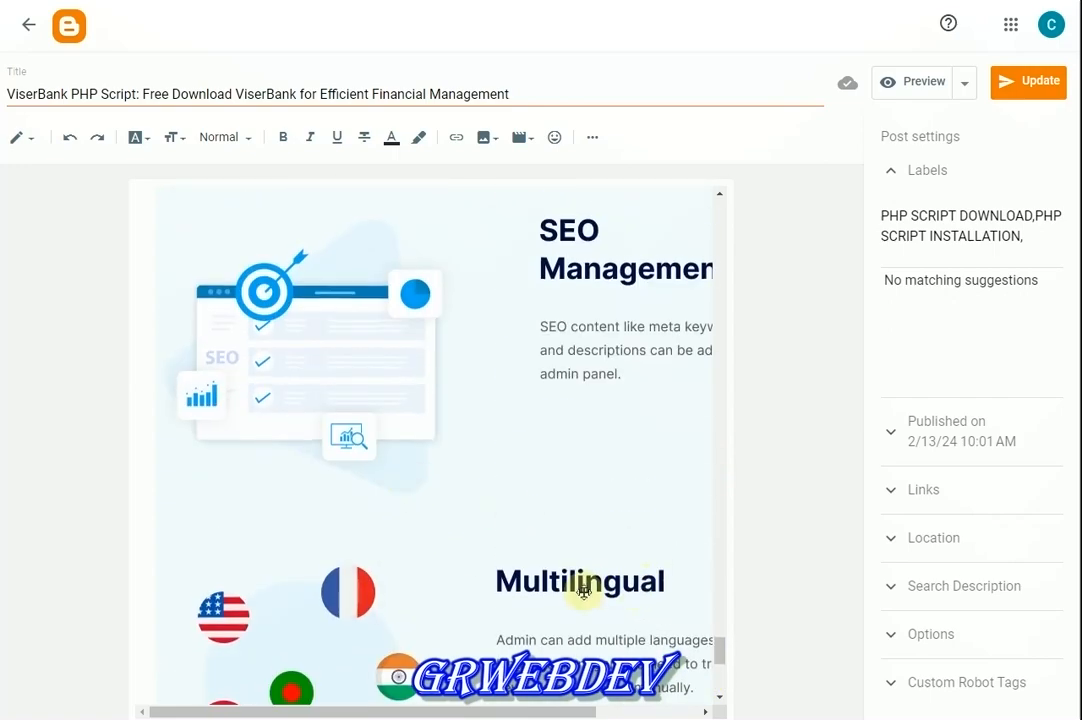
scroll(582, 582, down, 3)
scroll(515, 473, up, 5)
scroll(604, 447, up, 4)
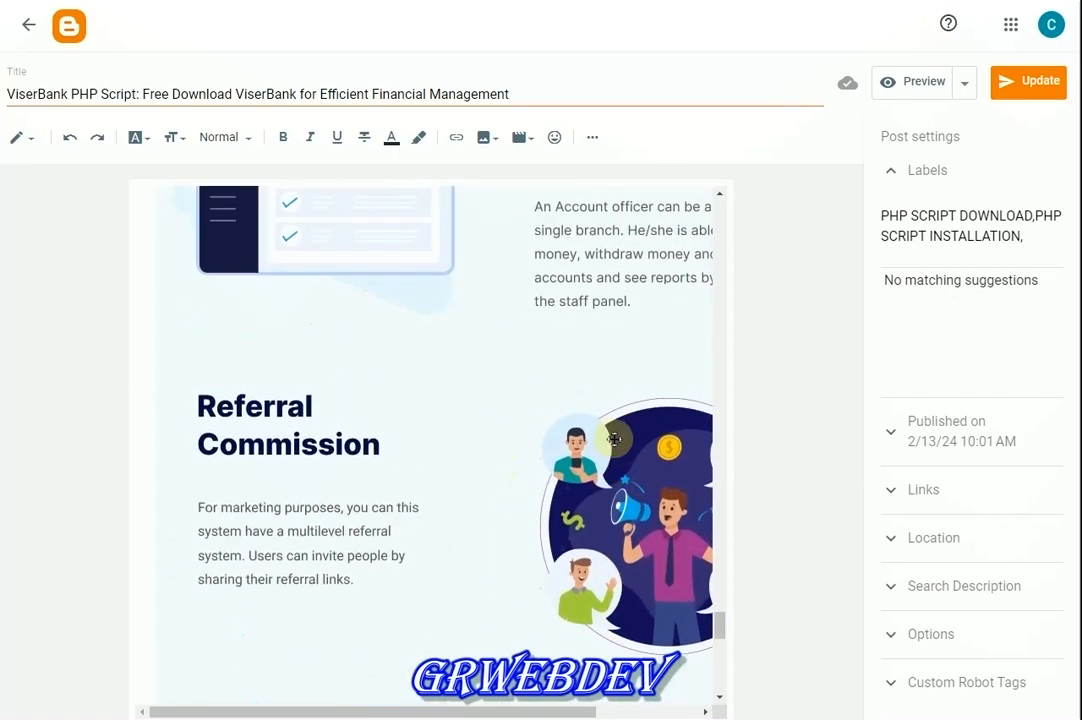
scroll(533, 459, up, 3)
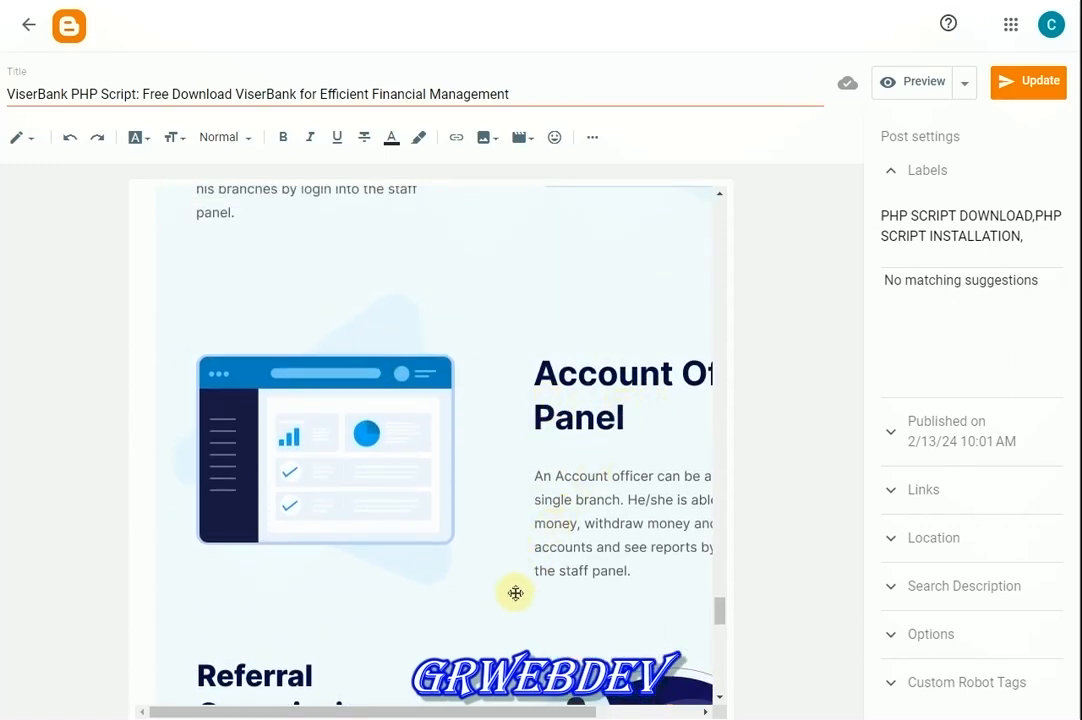
scroll(515, 593, down, 1)
drag(514, 712, 604, 712)
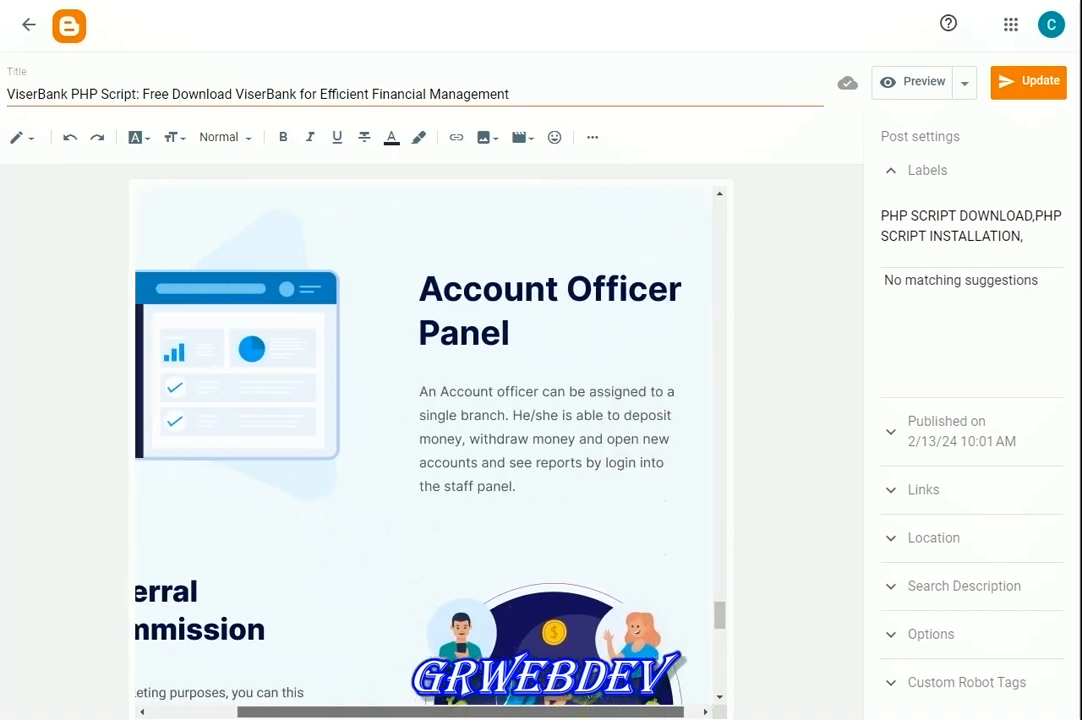
scroll(478, 606, left, 2)
scroll(507, 495, up, 5)
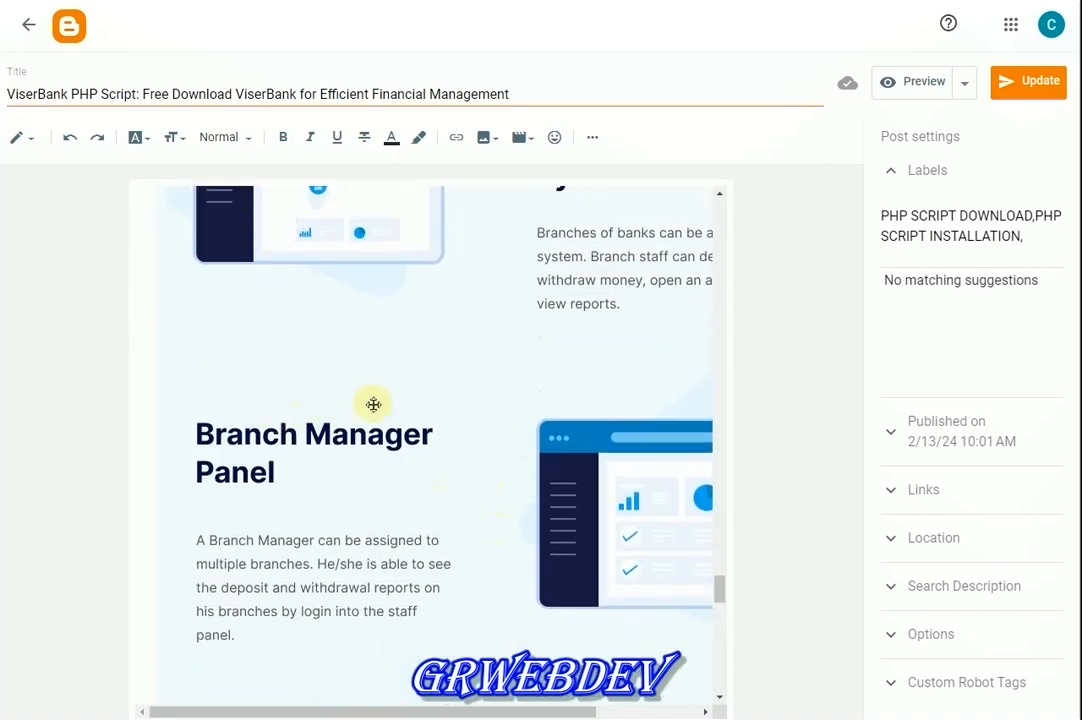
scroll(373, 404, up, 3)
scroll(523, 511, up, 4)
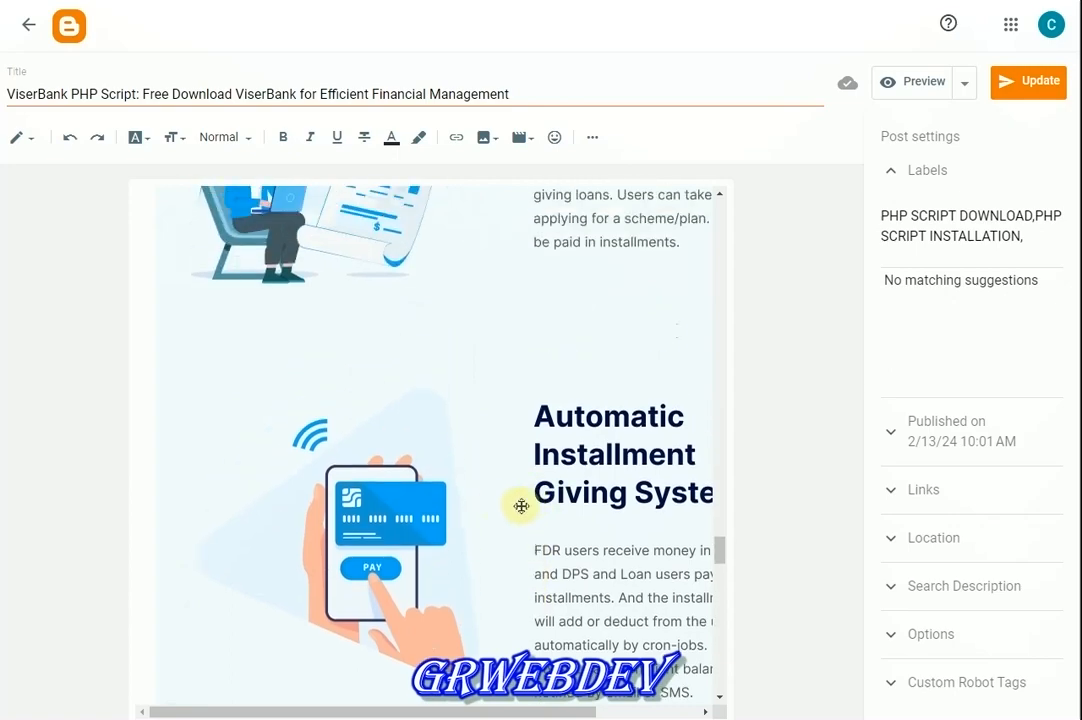
scroll(521, 506, up, 5)
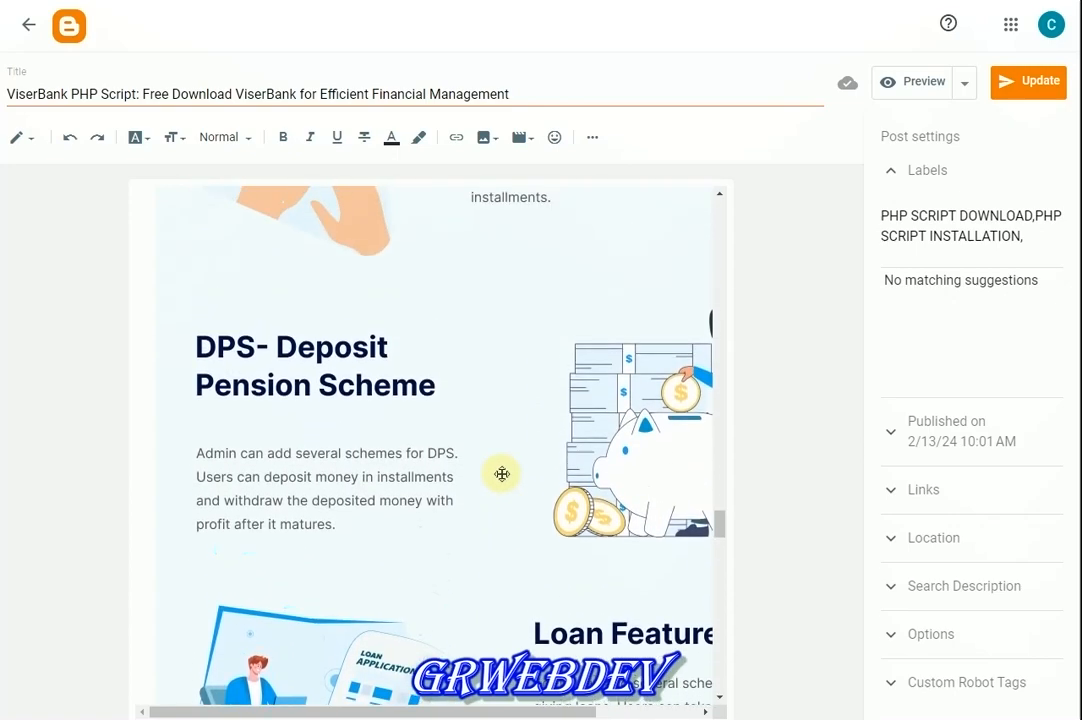
scroll(502, 474, up, 4)
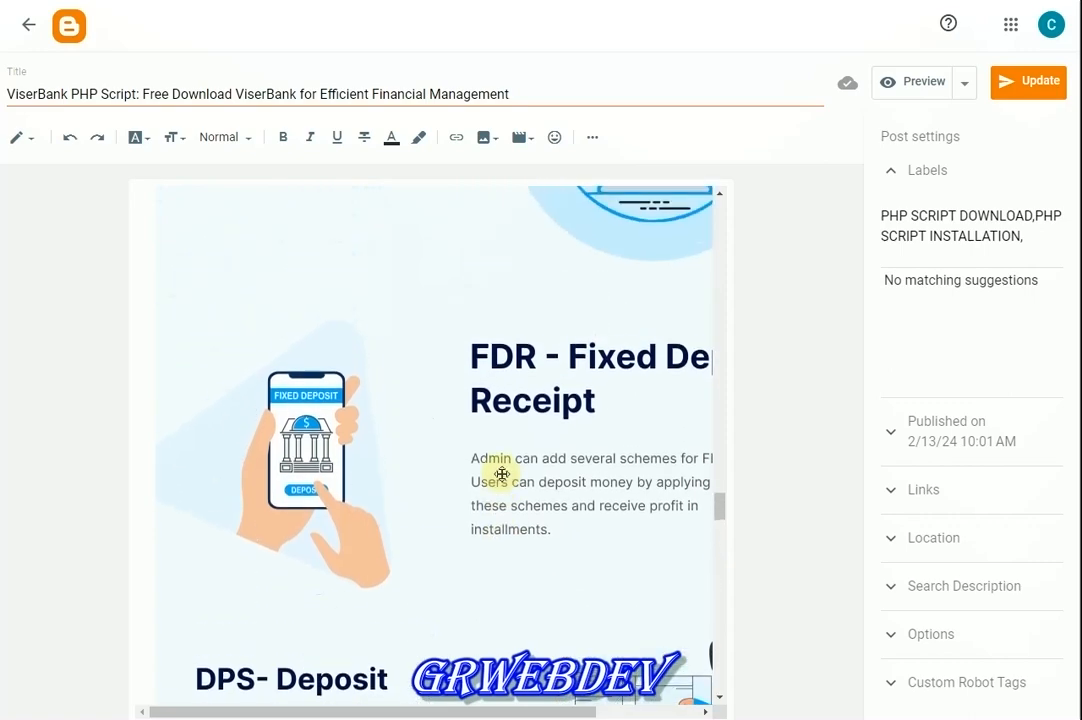
scroll(467, 466, up, 3)
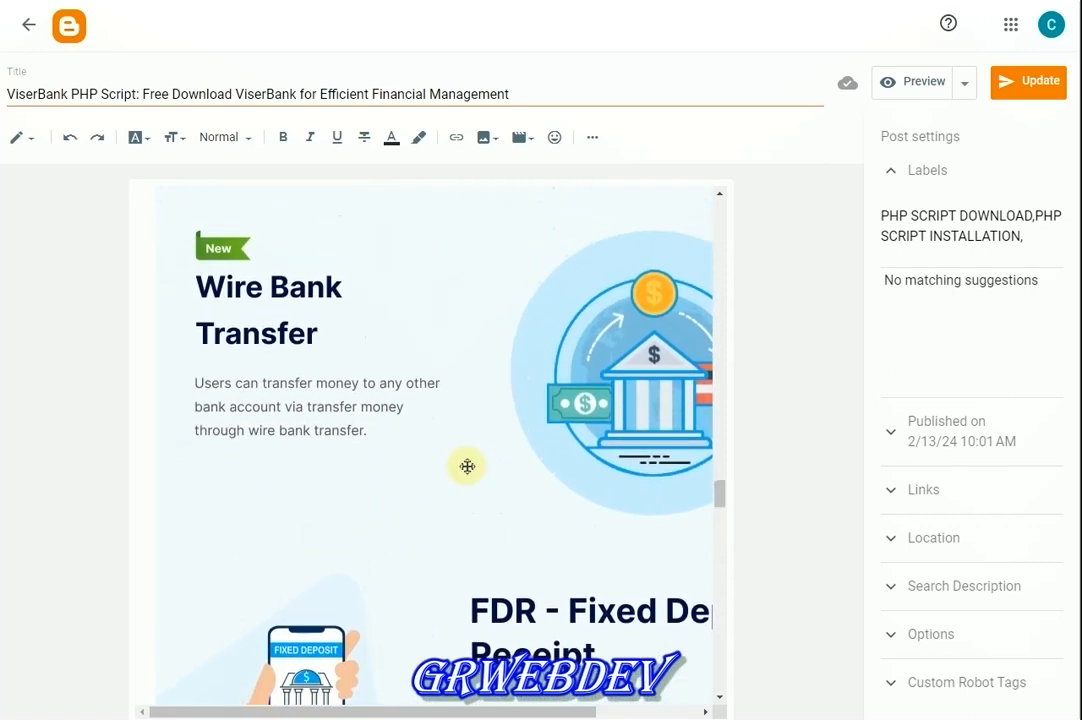
scroll(468, 326, up, 7)
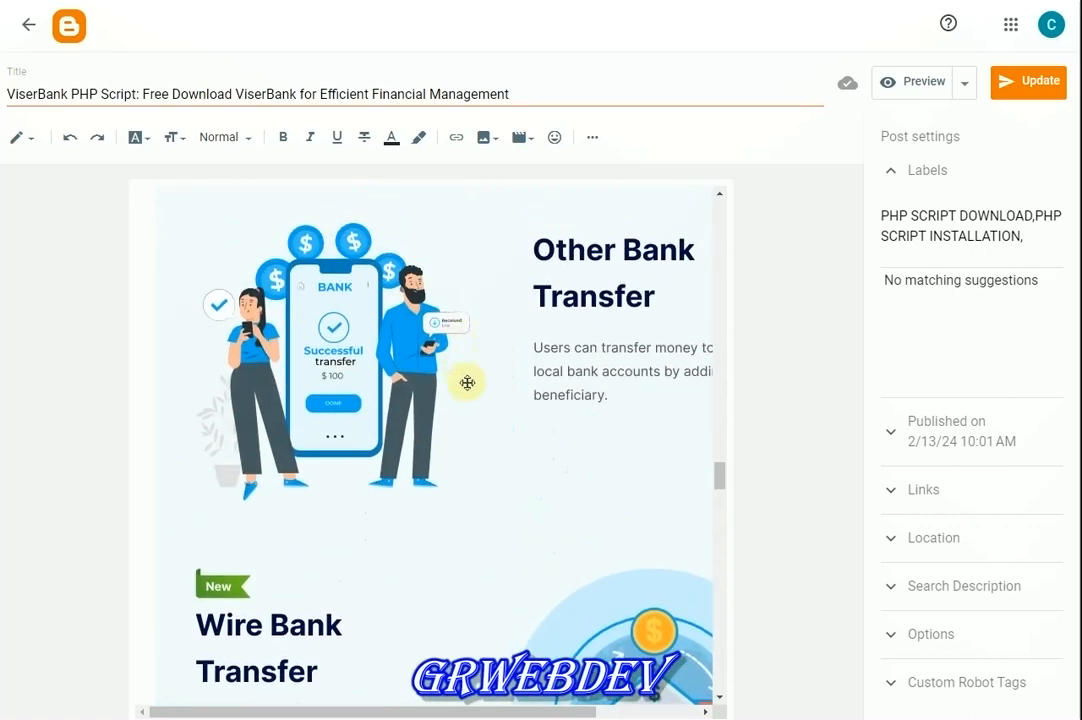
scroll(473, 406, up, 2)
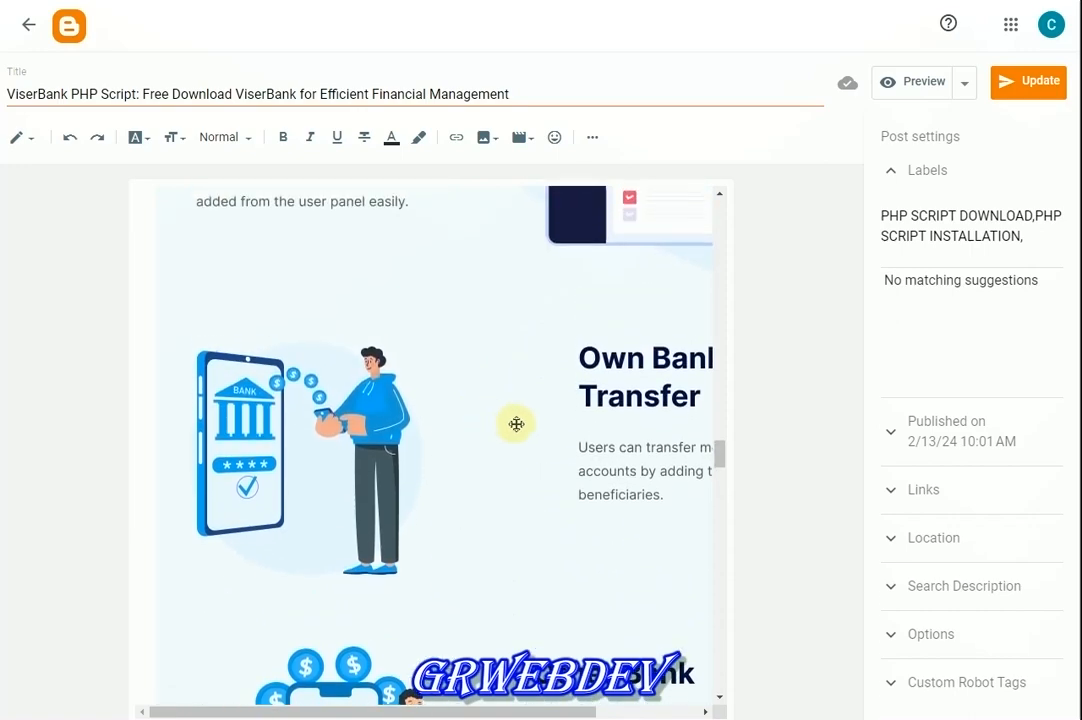
scroll(514, 425, up, 4)
scroll(501, 446, up, 5)
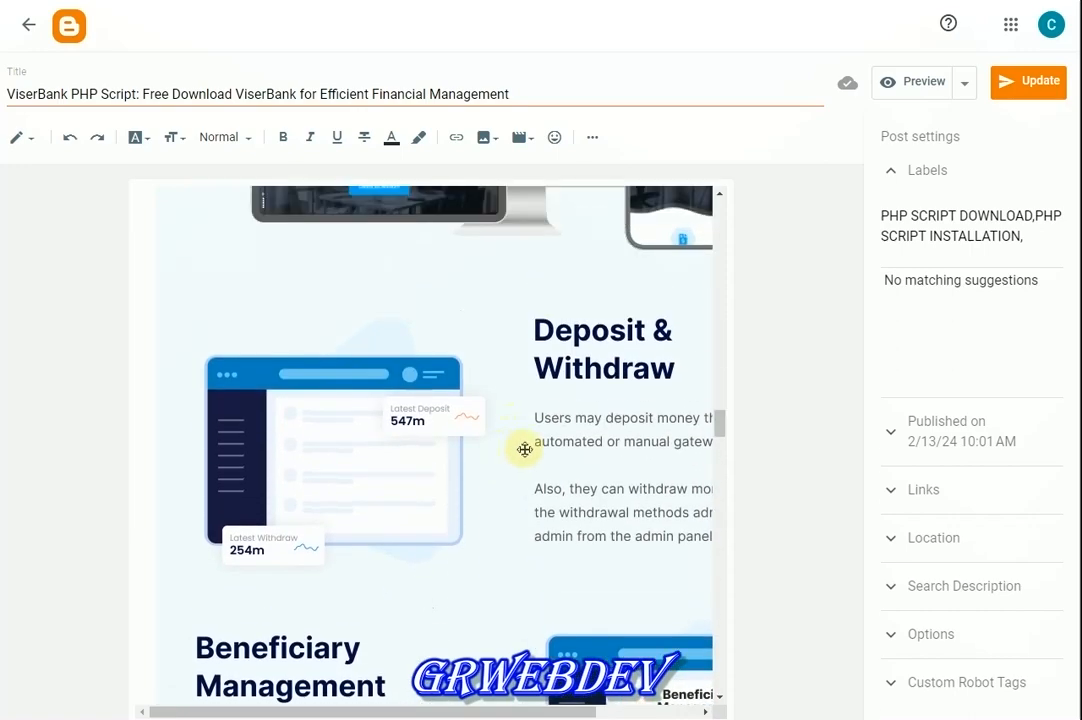
scroll(526, 448, up, 5)
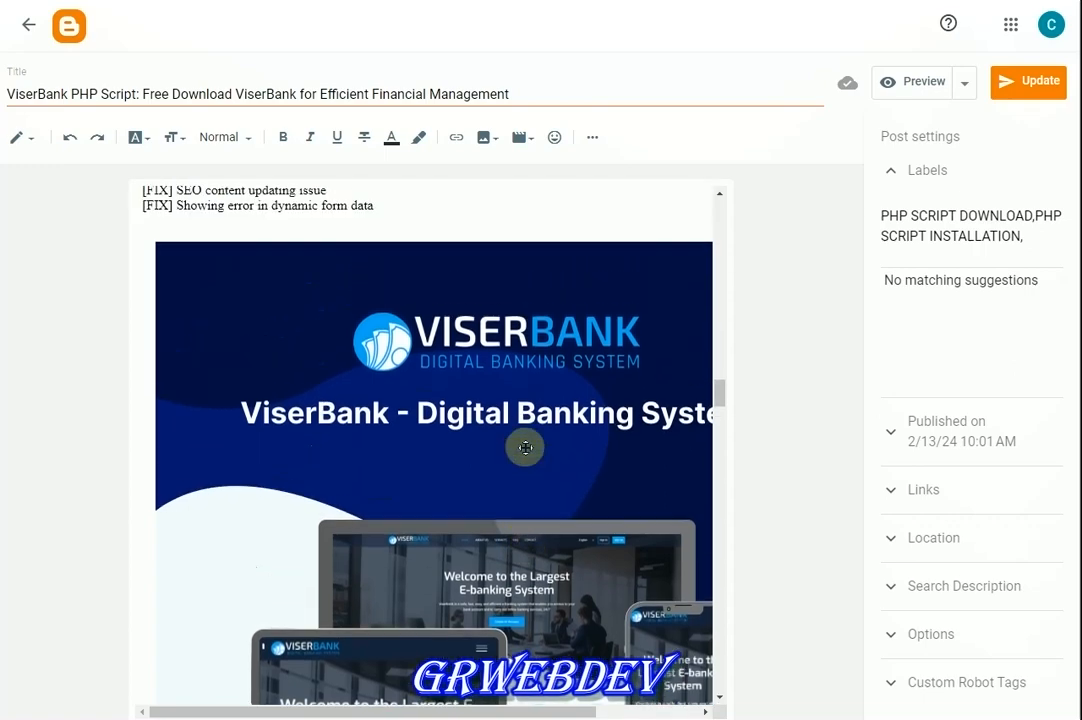
scroll(526, 448, down, 2)
scroll(526, 448, up, 3)
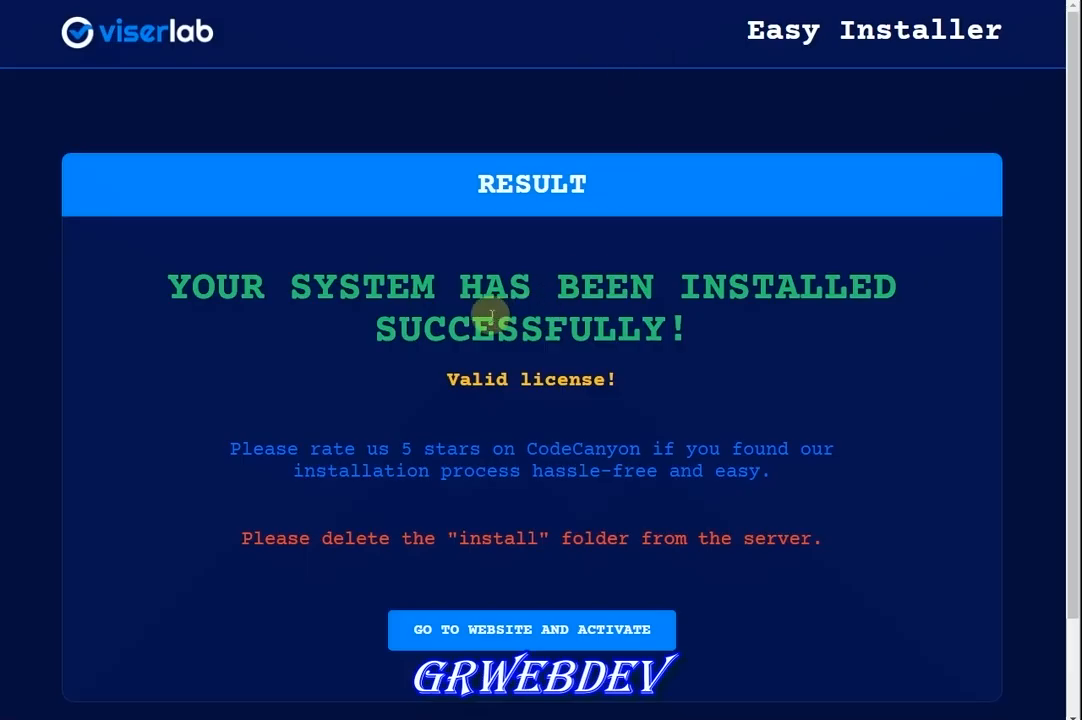
Read the installation success heading on the Easy Installer result page
drag(123, 310, 542, 370)
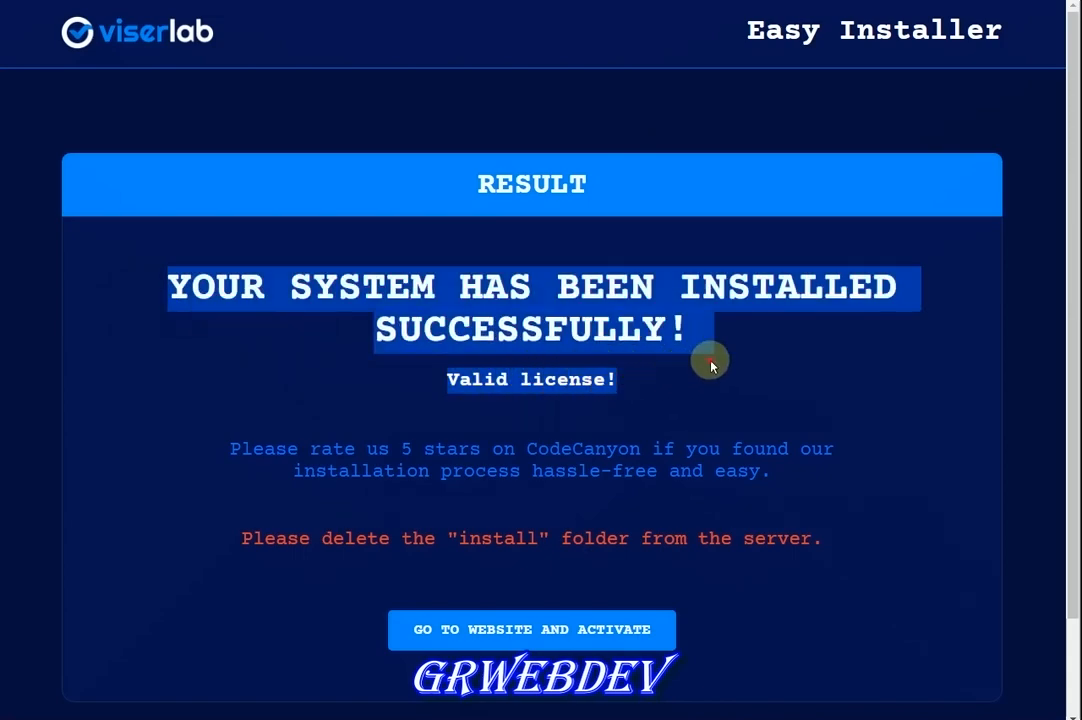
drag(447, 379, 645, 374)
click(645, 374)
scroll(570, 533, down, 1)
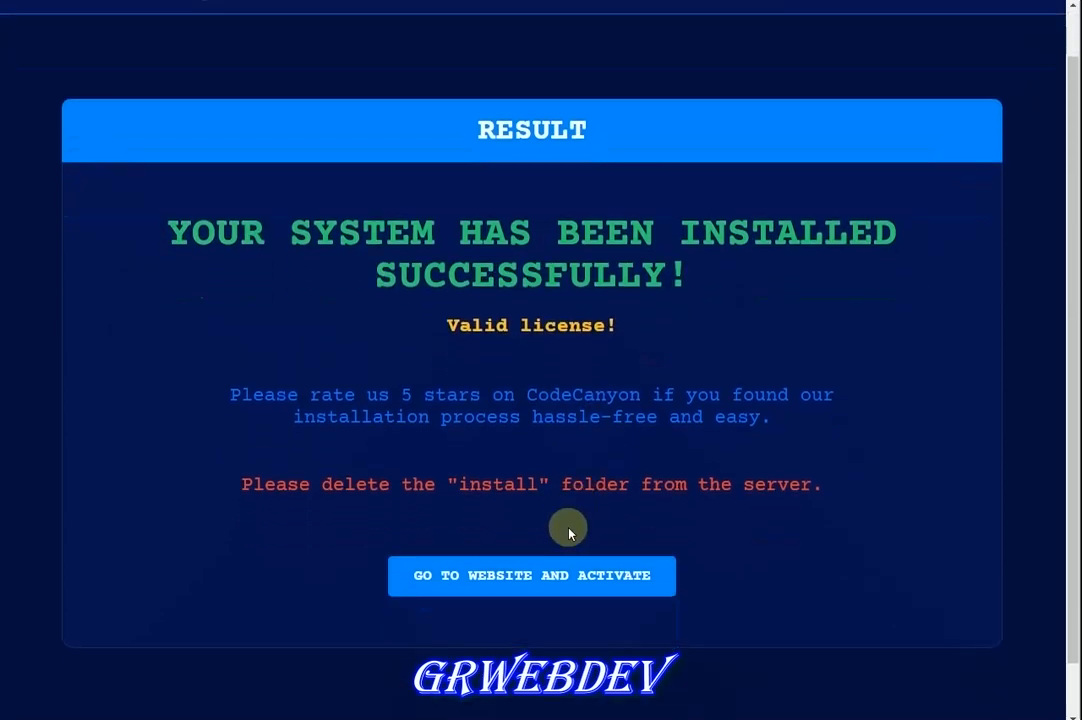
scroll(569, 533, down, 1)
Review the red reminder to delete the install folder
drag(275, 452, 744, 444)
click(749, 447)
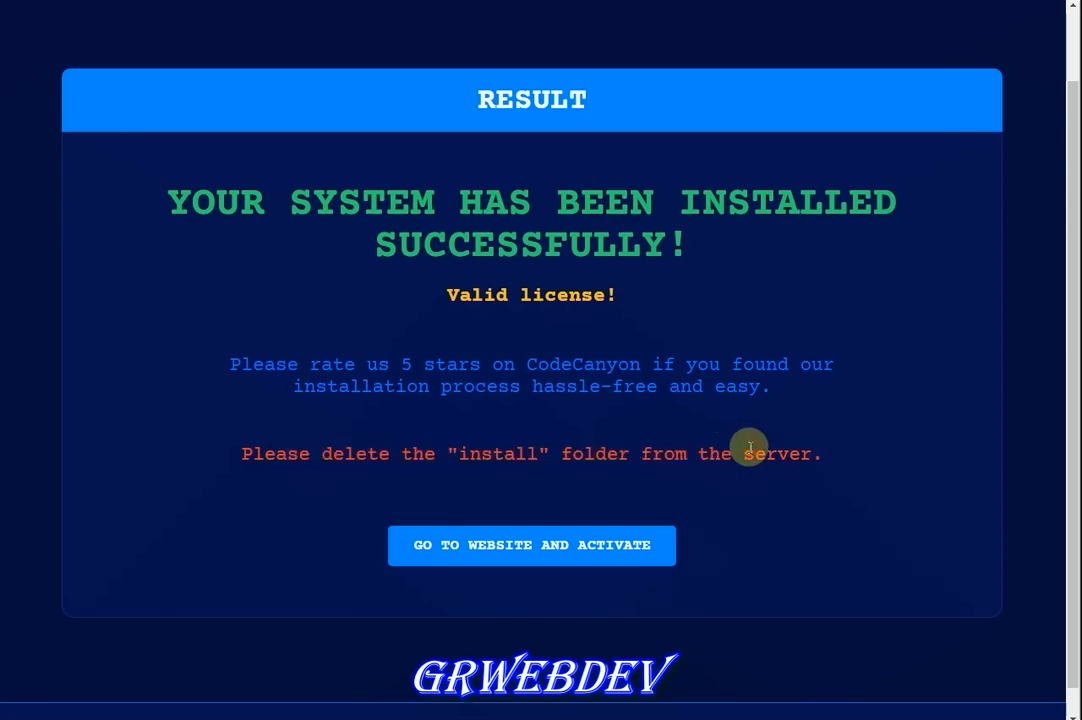
triple_click(749, 447)
click(724, 473)
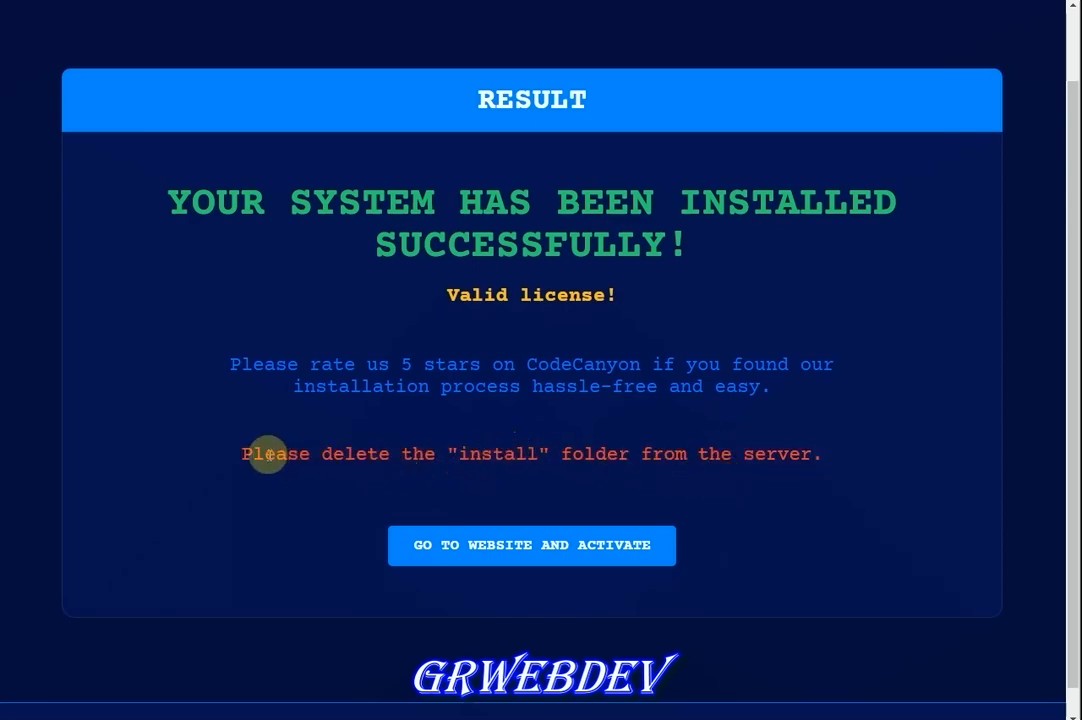
drag(254, 454, 420, 455)
click(420, 455)
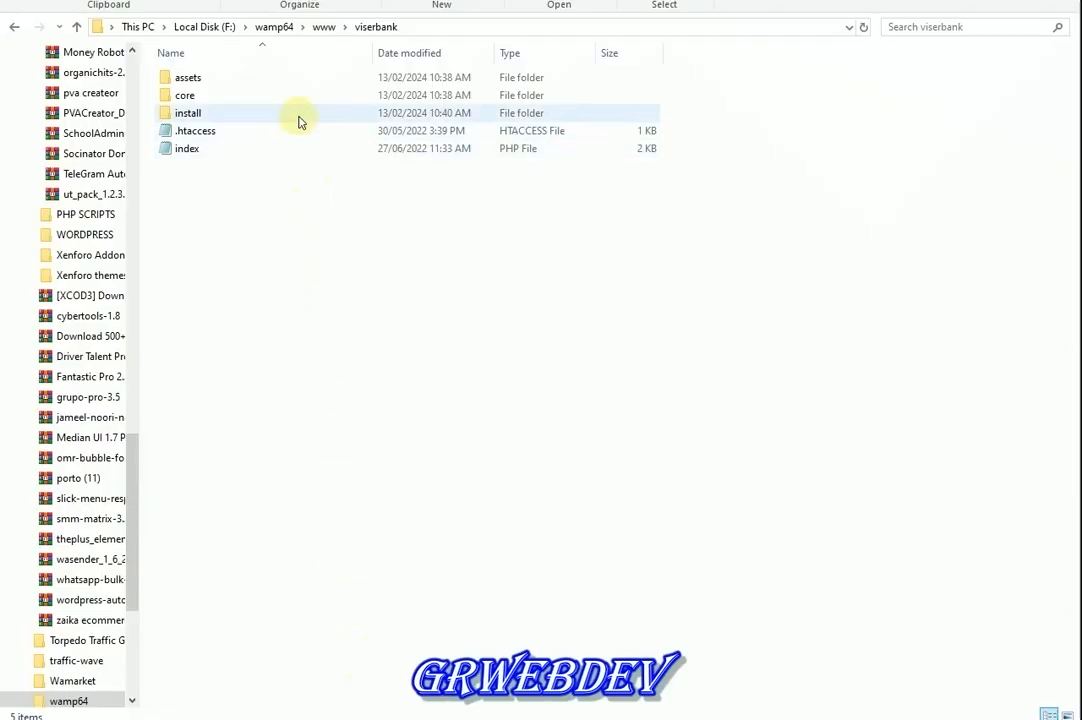
Look inside the viserbank install folder, then return to the viserbank folder
double_click(297, 113)
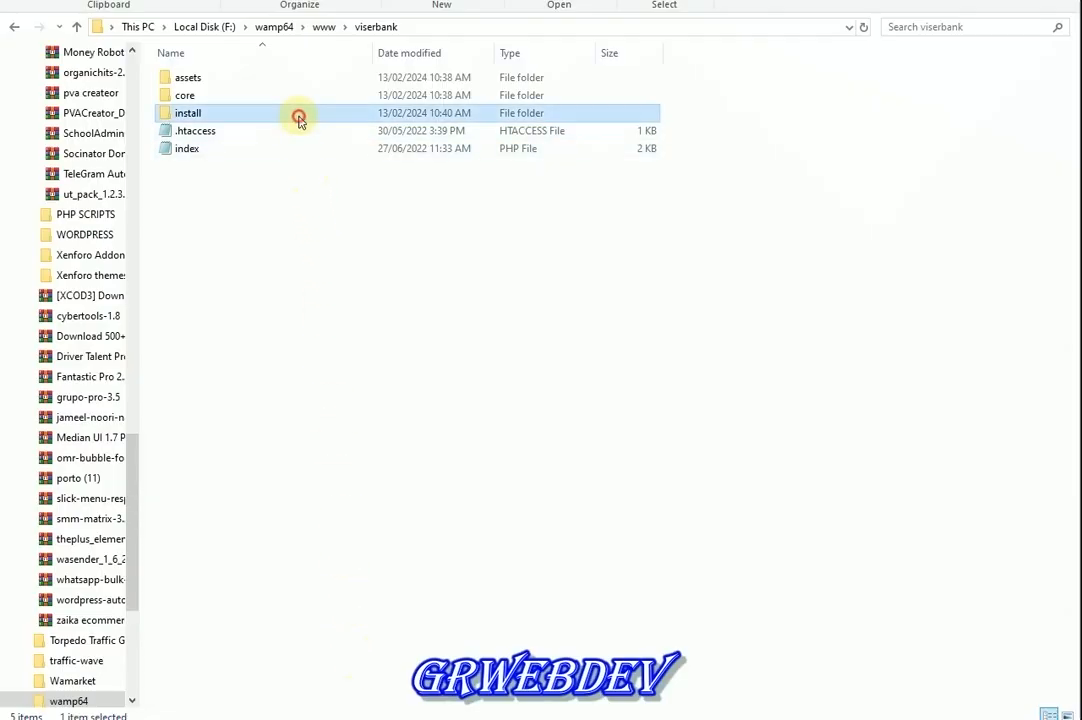
click(378, 27)
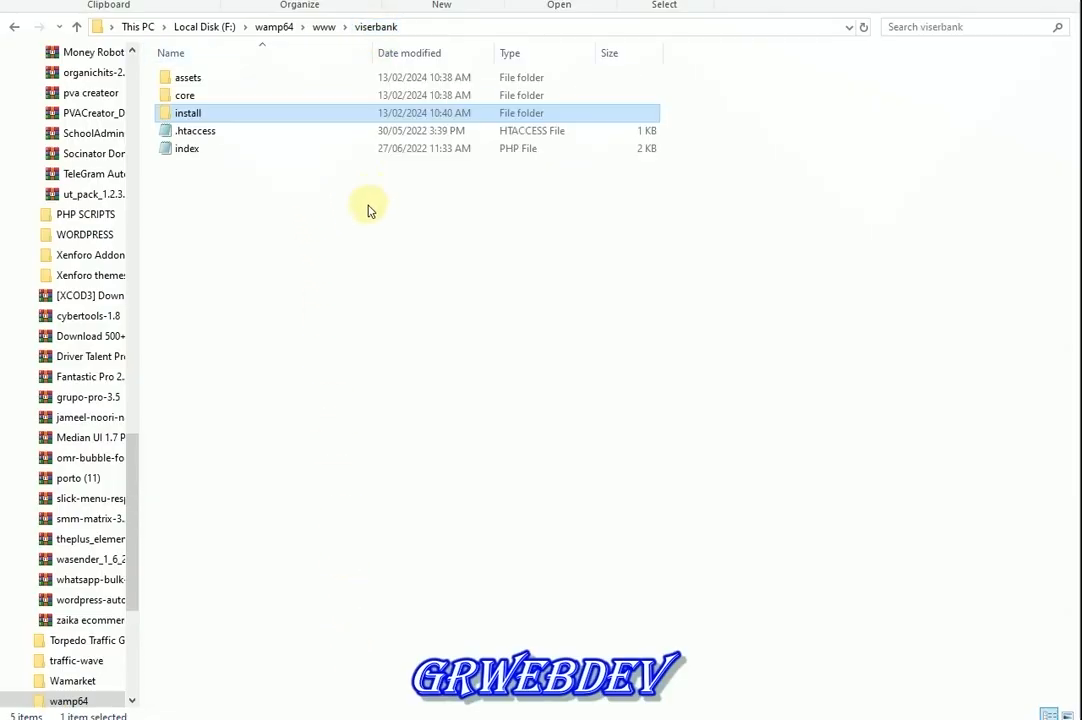
key(Return)
key(BackSpace)
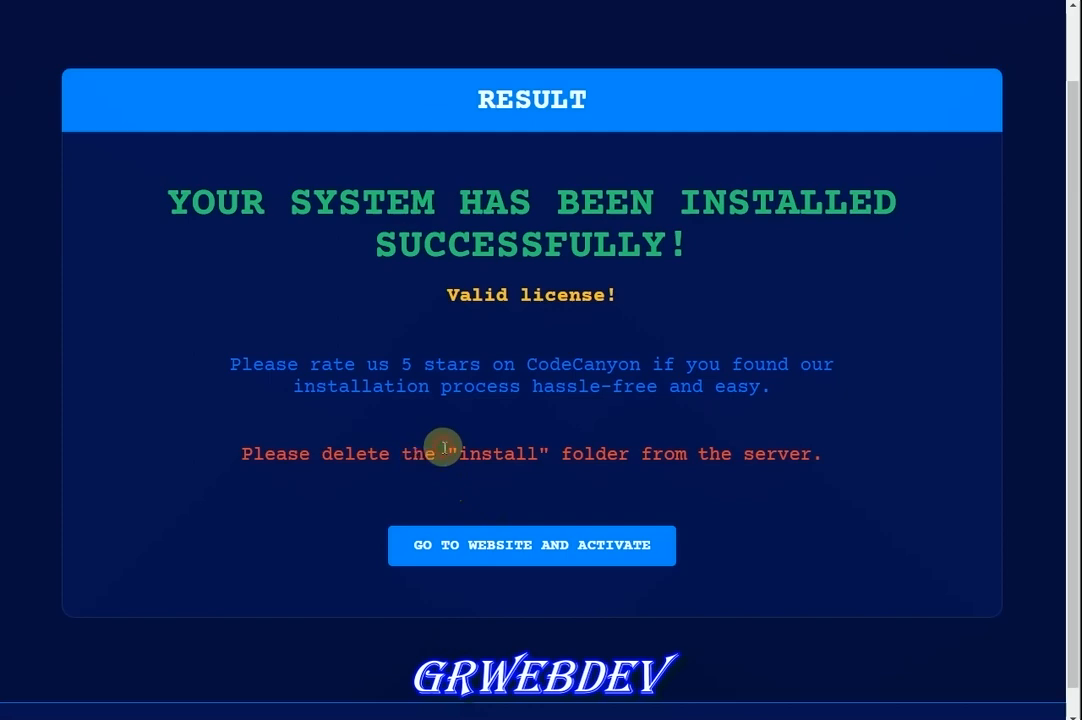
Re-read the delete-install-folder reminder before moving on to the new website
triple_click(446, 455)
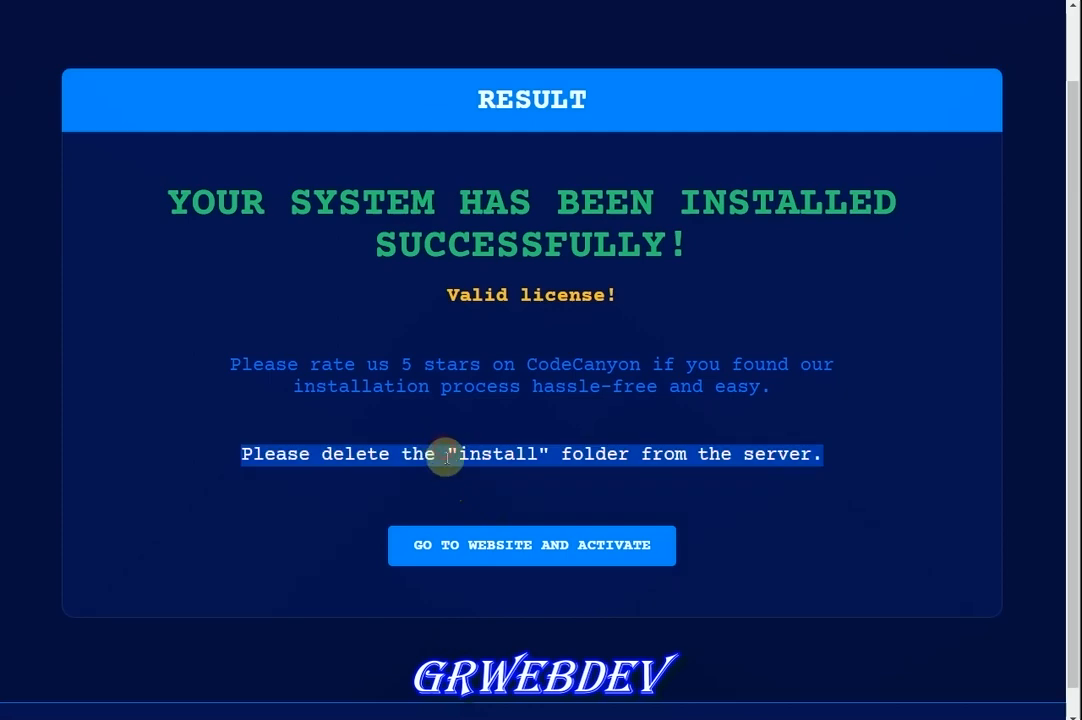
click(471, 530)
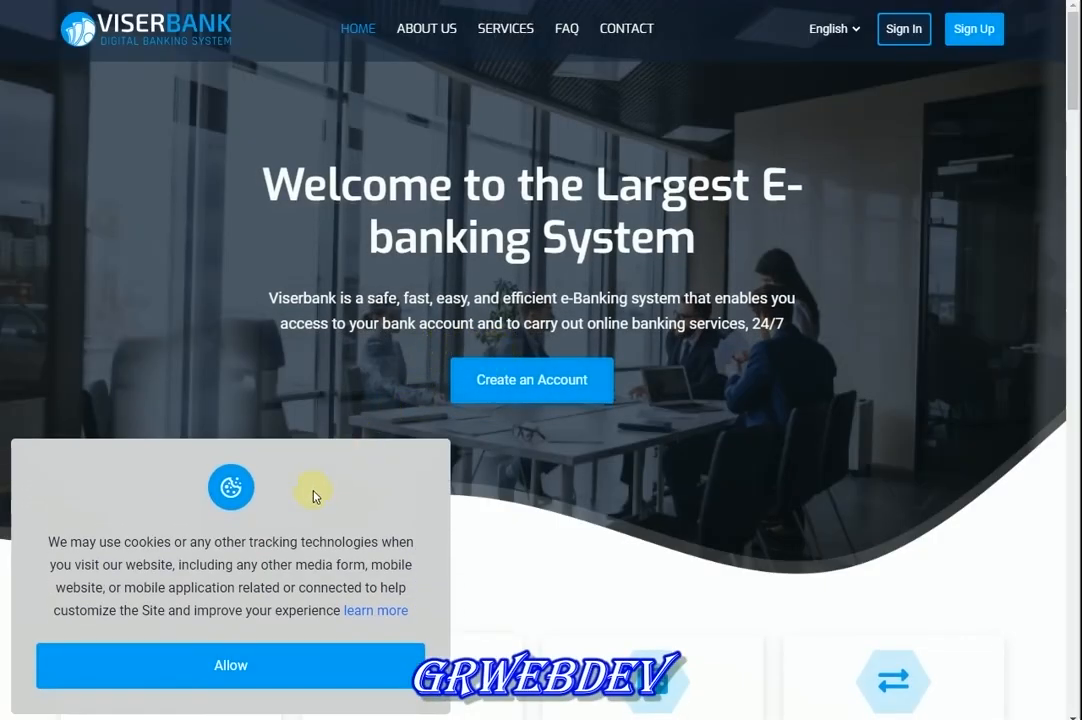
Accept the cookie notice and look over the ViserBank welcome banner
click(269, 658)
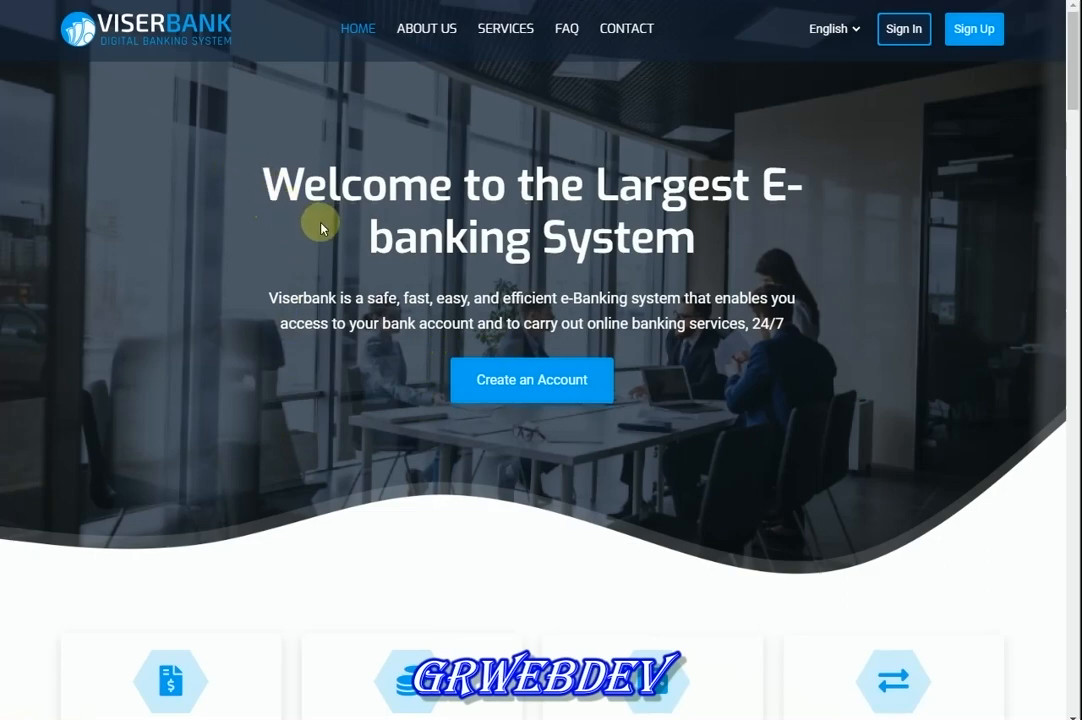
drag(262, 193, 623, 249)
click(625, 249)
scroll(862, 622, down, 3)
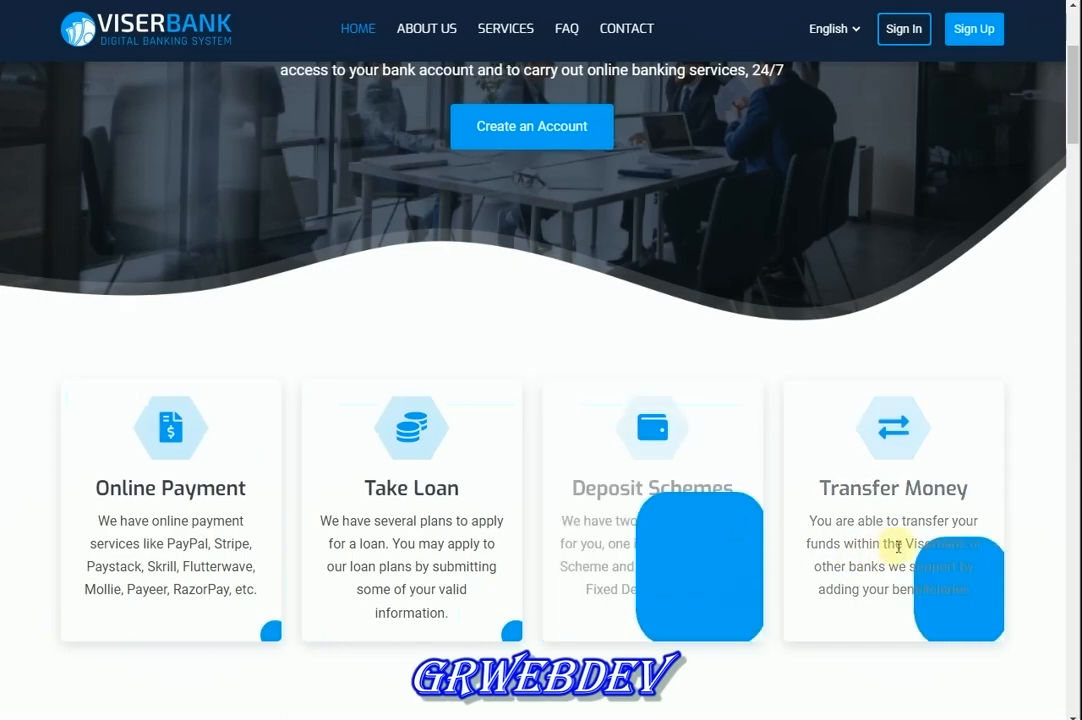
scroll(440, 515, up, 3)
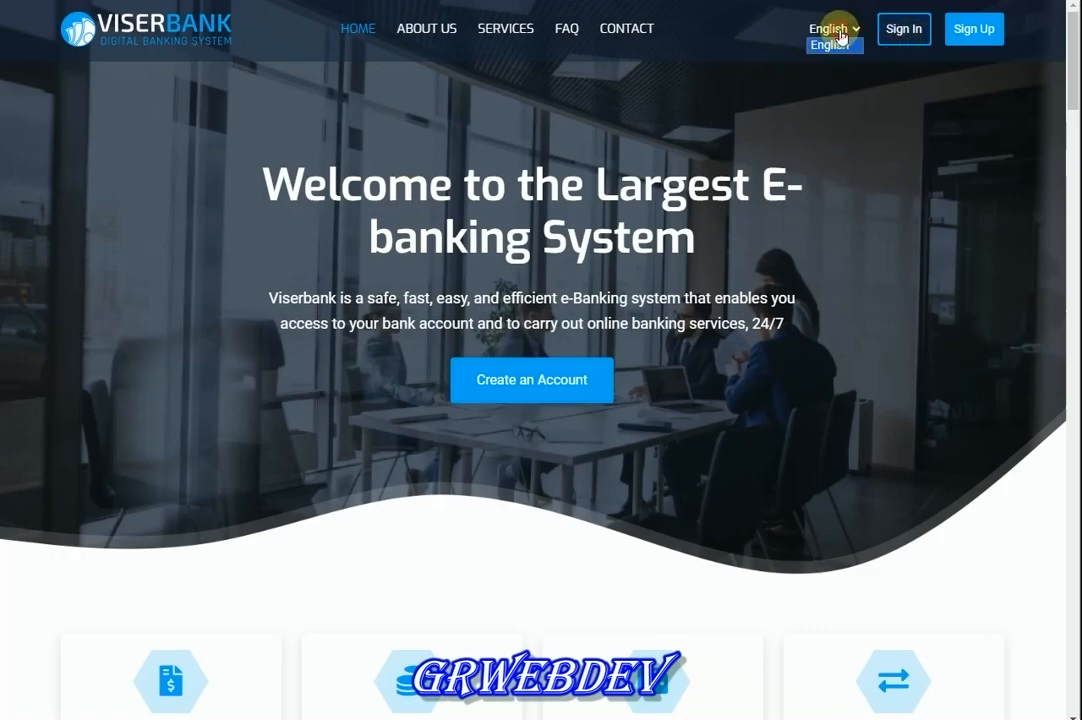
click(830, 101)
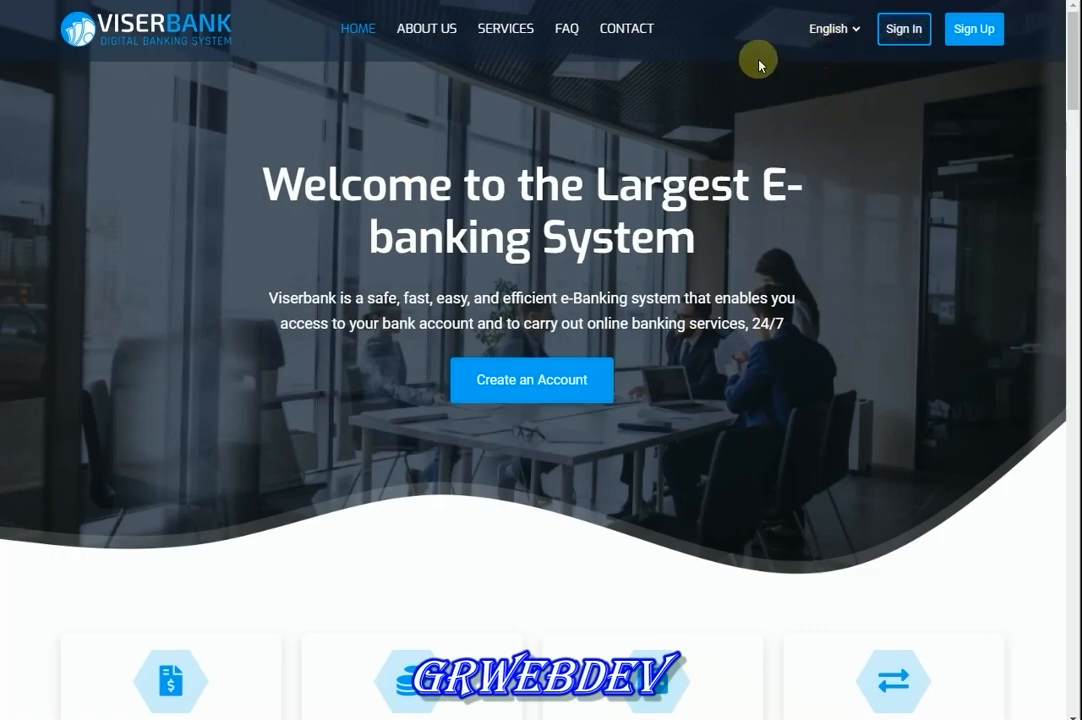
Scroll through the homepage sections, up to the Secure Service heading
scroll(536, 255, down, 10)
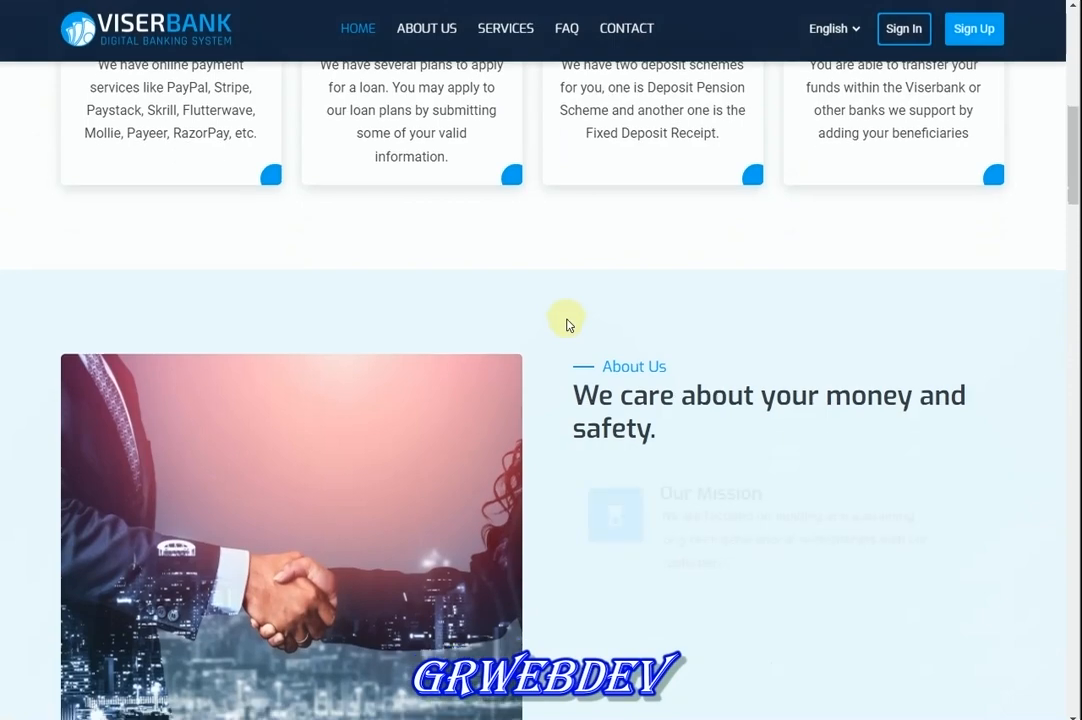
scroll(547, 269, up, 1)
scroll(547, 269, down, 1)
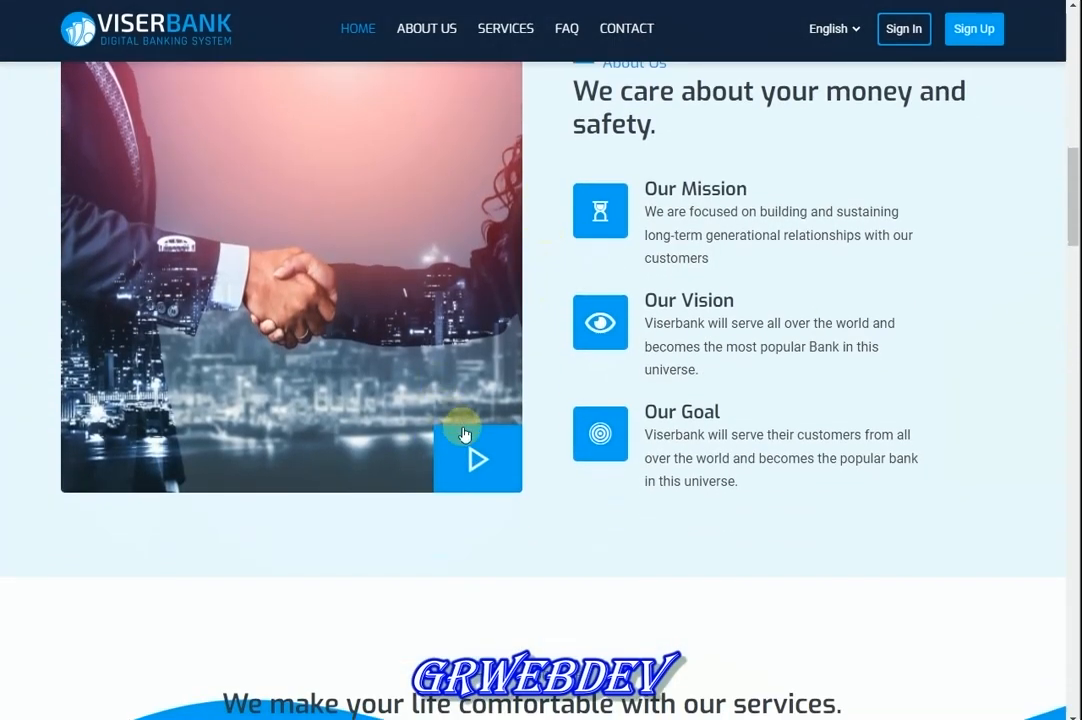
scroll(300, 375, up, 2)
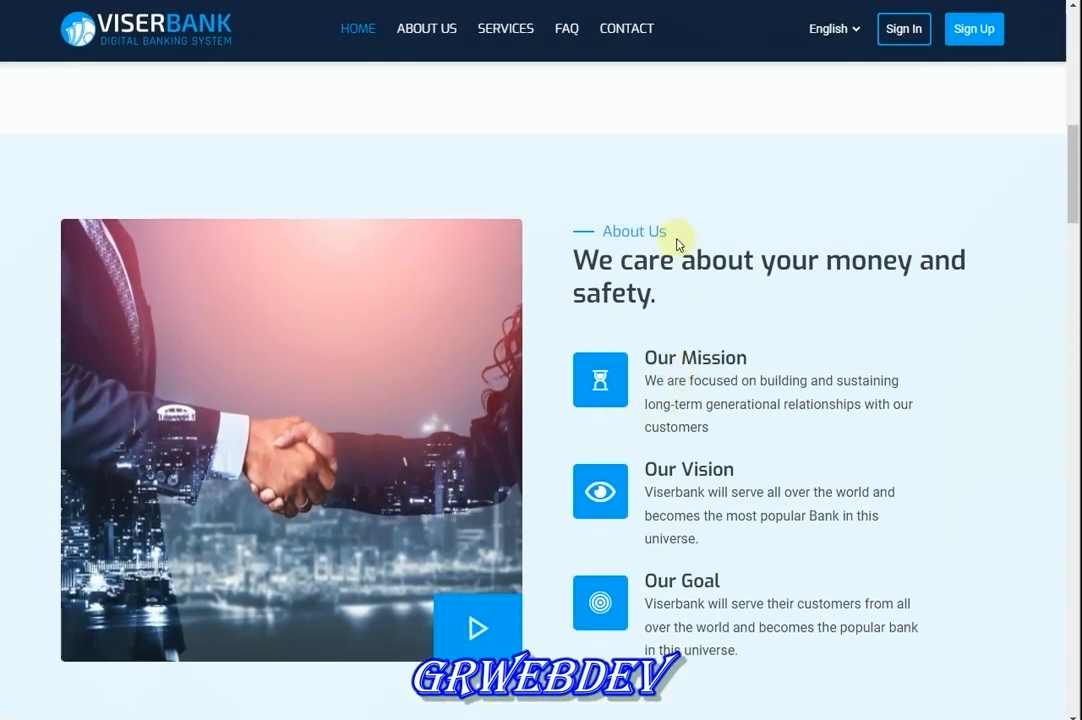
scroll(677, 244, down, 10)
scroll(491, 338, up, 1)
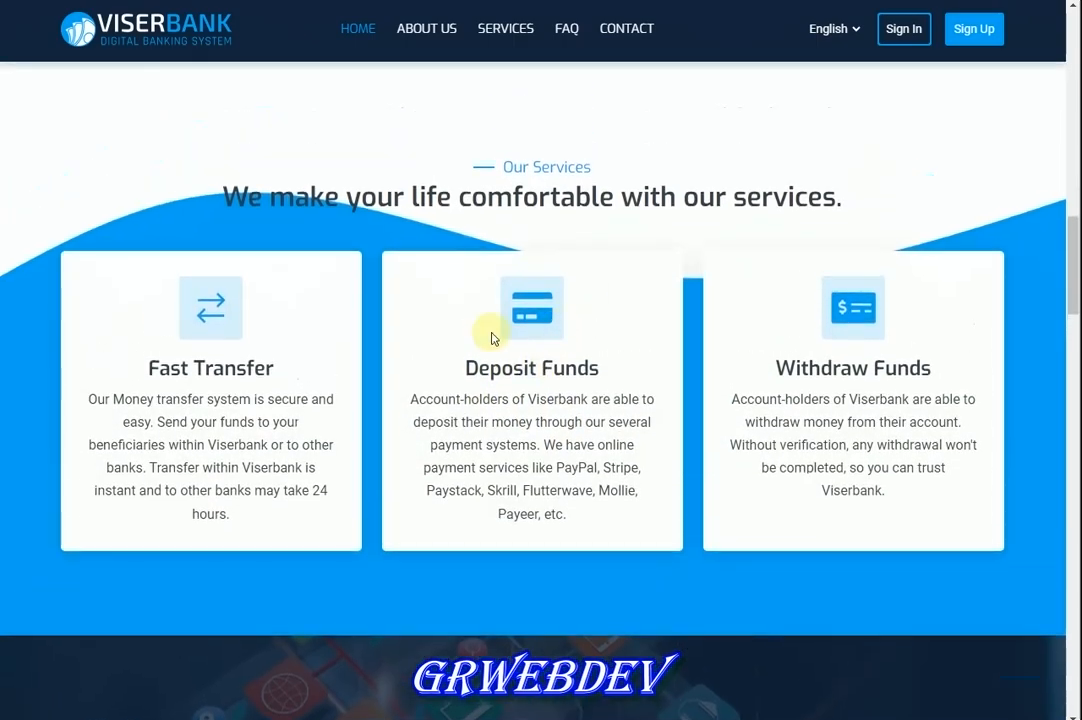
scroll(640, 410, down, 6)
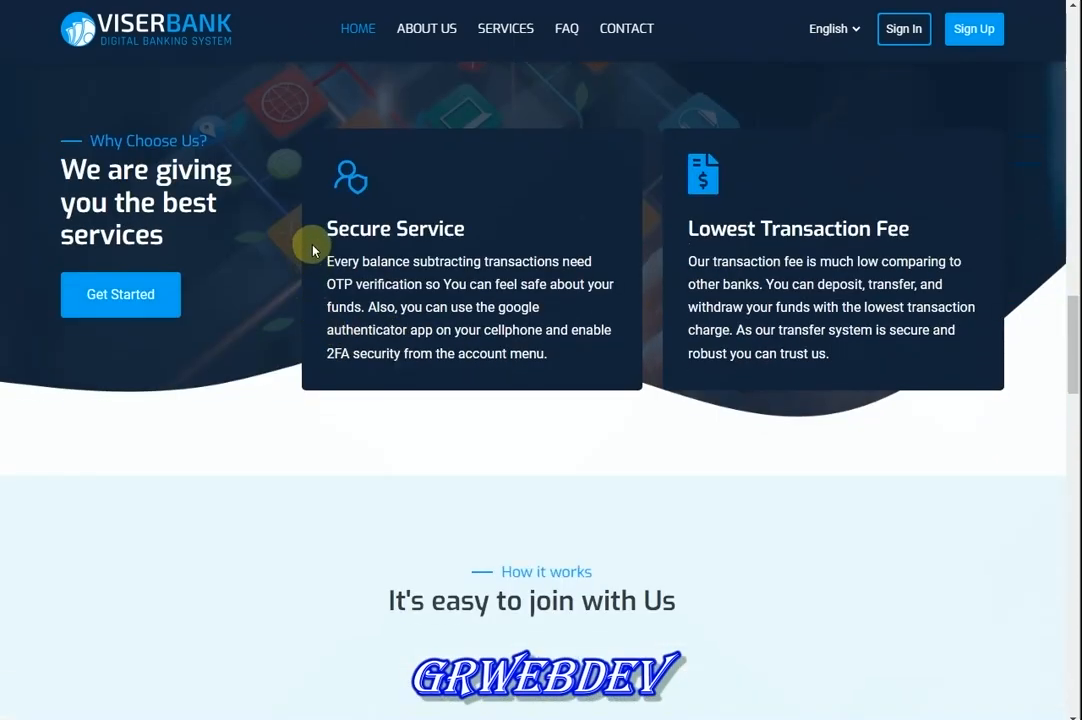
drag(381, 229, 574, 261)
click(630, 321)
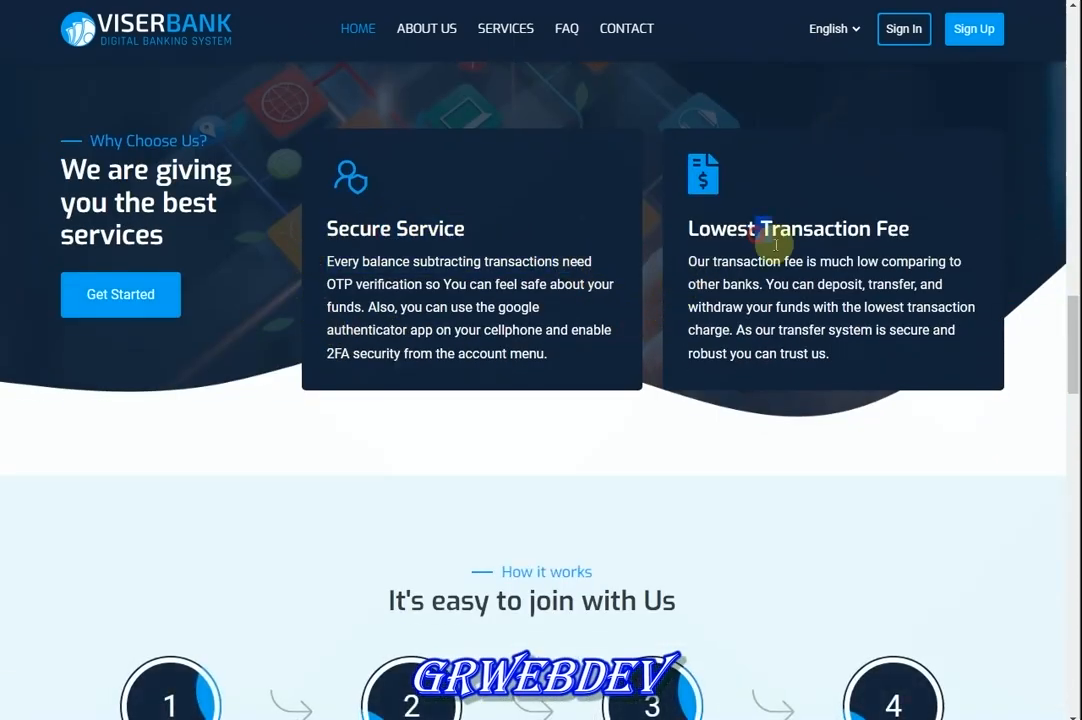
Review the next homepage headings and the statistics section
scroll(363, 275, down, 3)
double_click(640, 306)
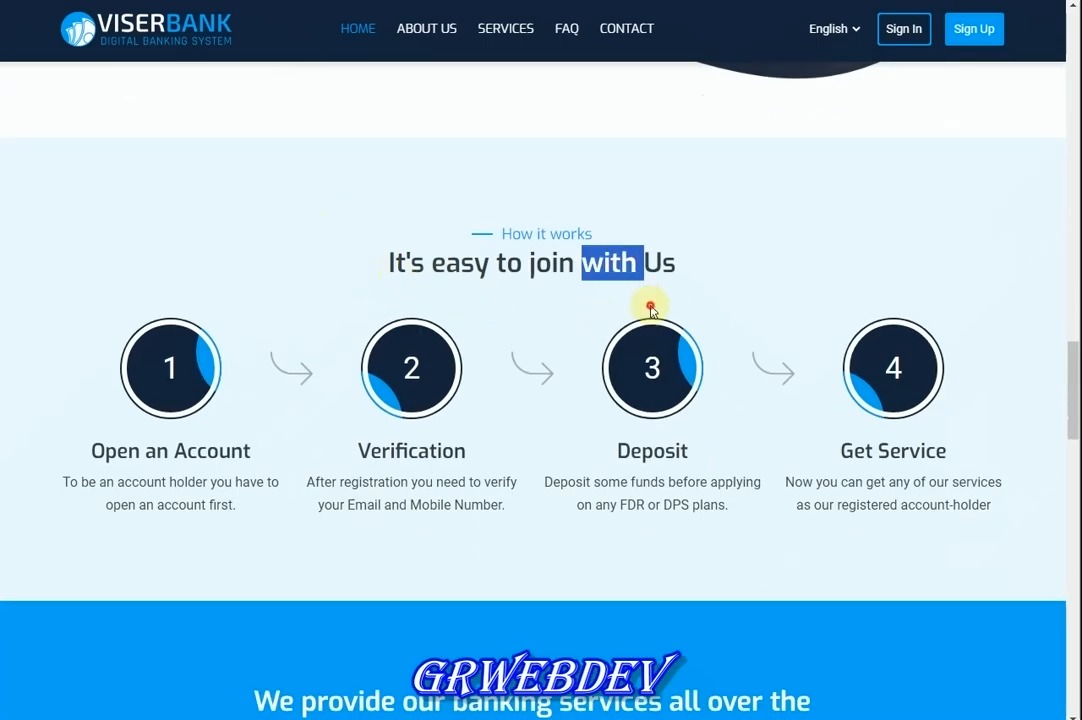
click(647, 307)
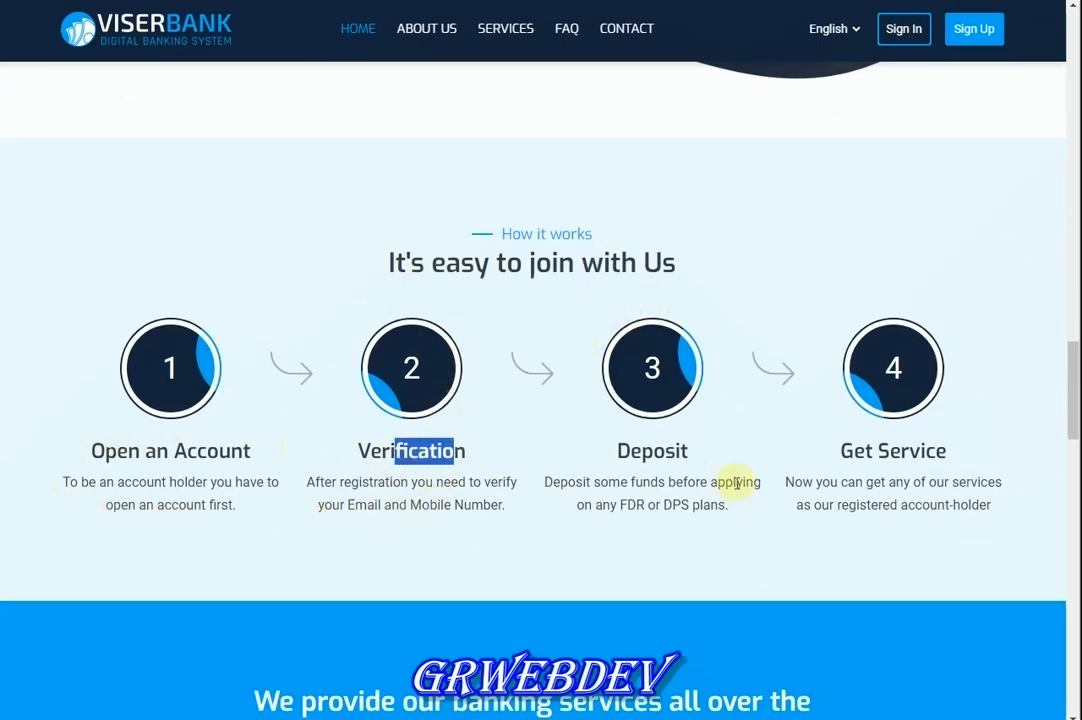
scroll(630, 464, down, 4)
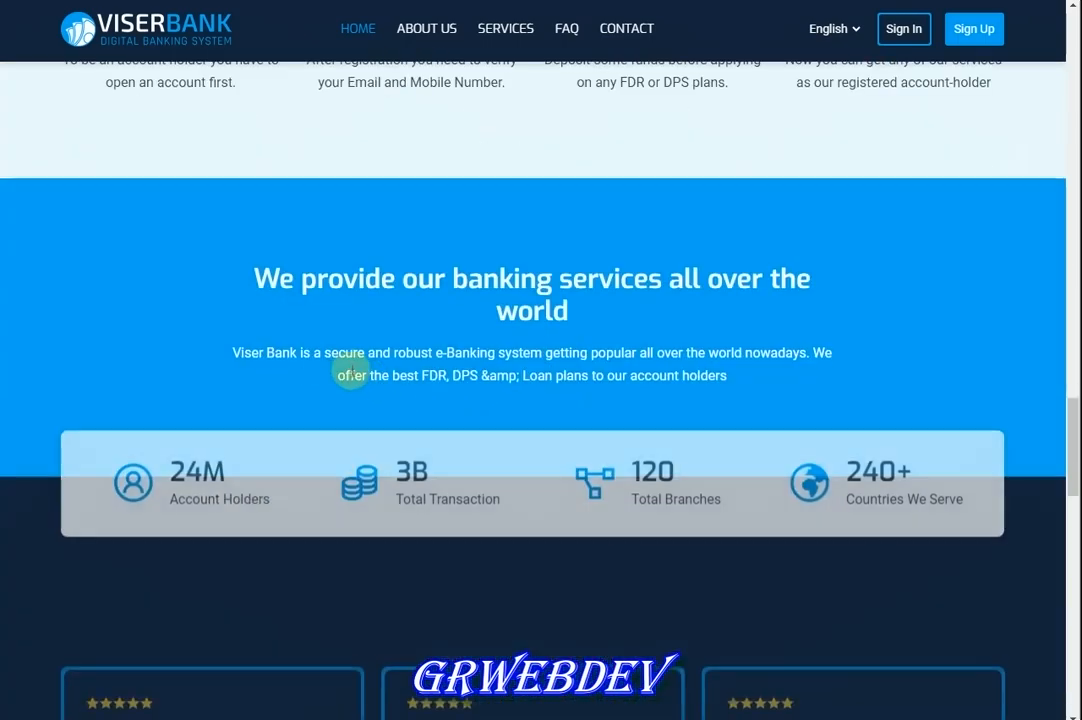
drag(345, 283, 660, 285)
click(703, 287)
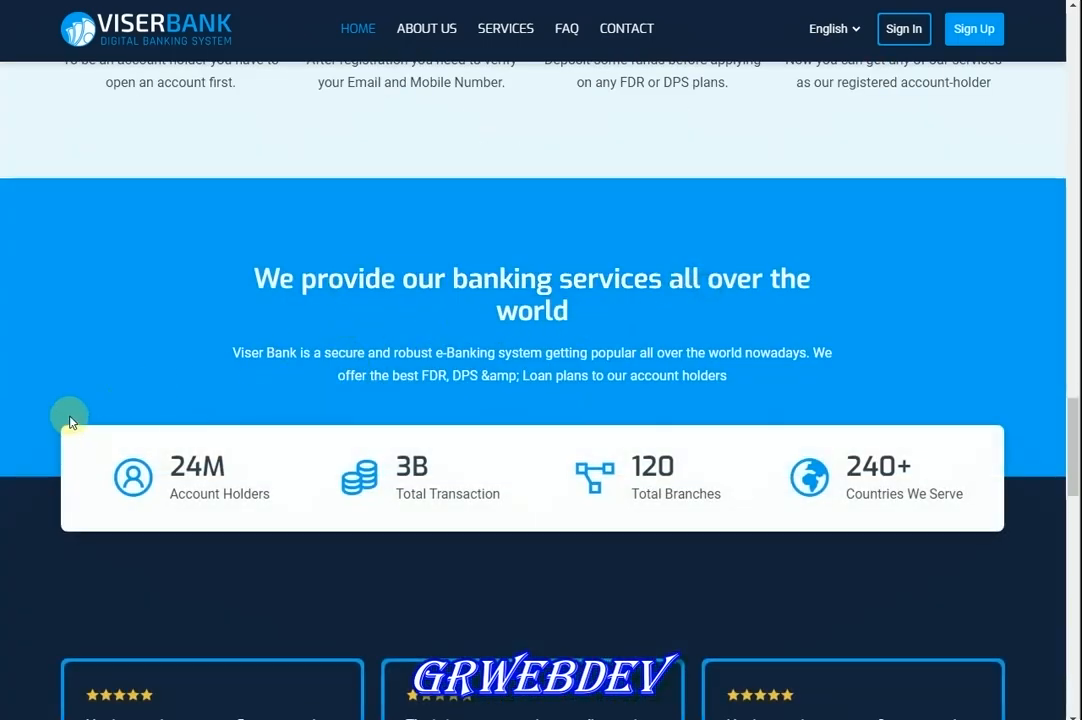
drag(212, 459, 676, 465)
click(690, 464)
Expand the FAQ answers on free accounts, opening an account, loans and FDR
scroll(423, 403, down, 3)
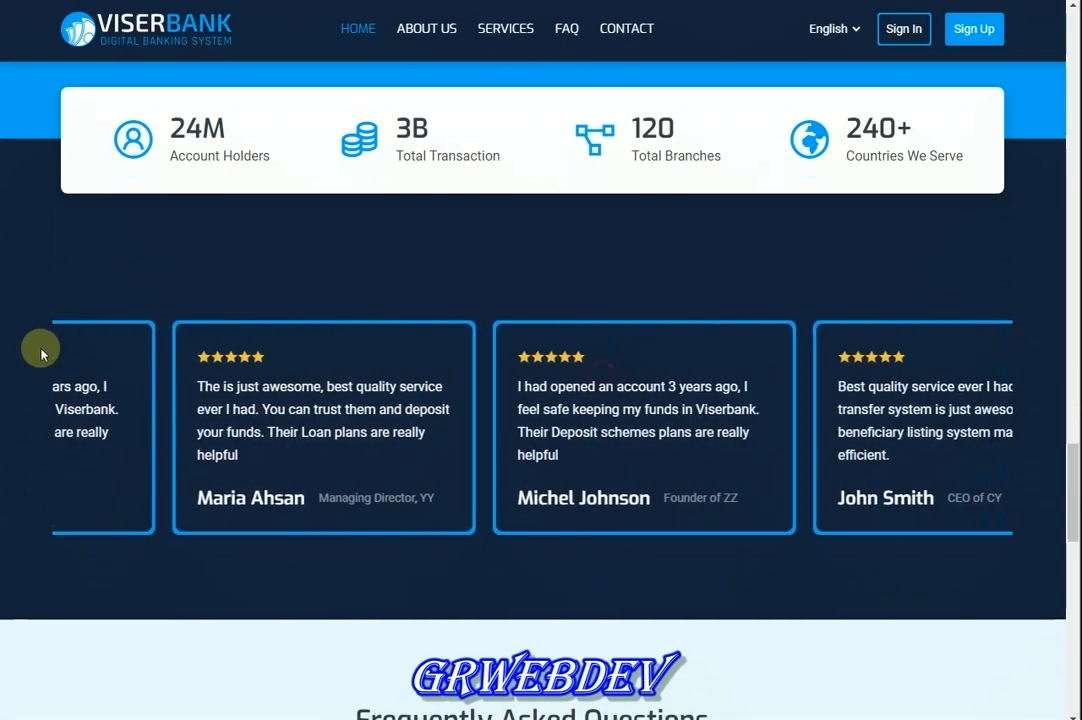
scroll(183, 371, down, 3)
scroll(430, 402, down, 2)
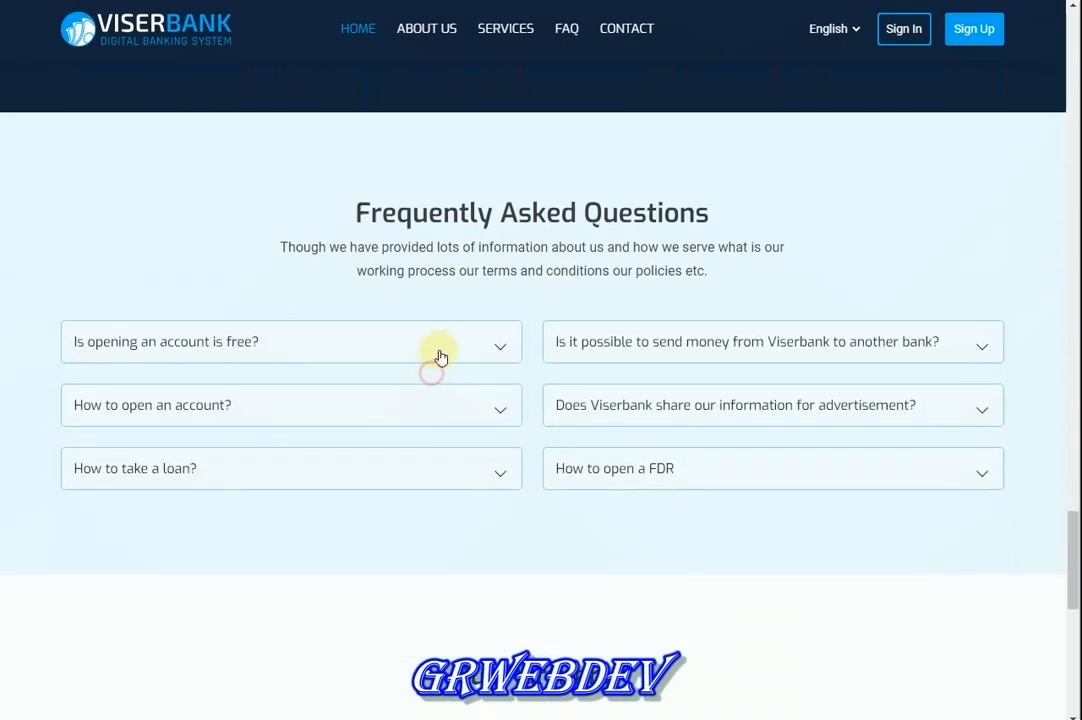
click(440, 357)
click(403, 452)
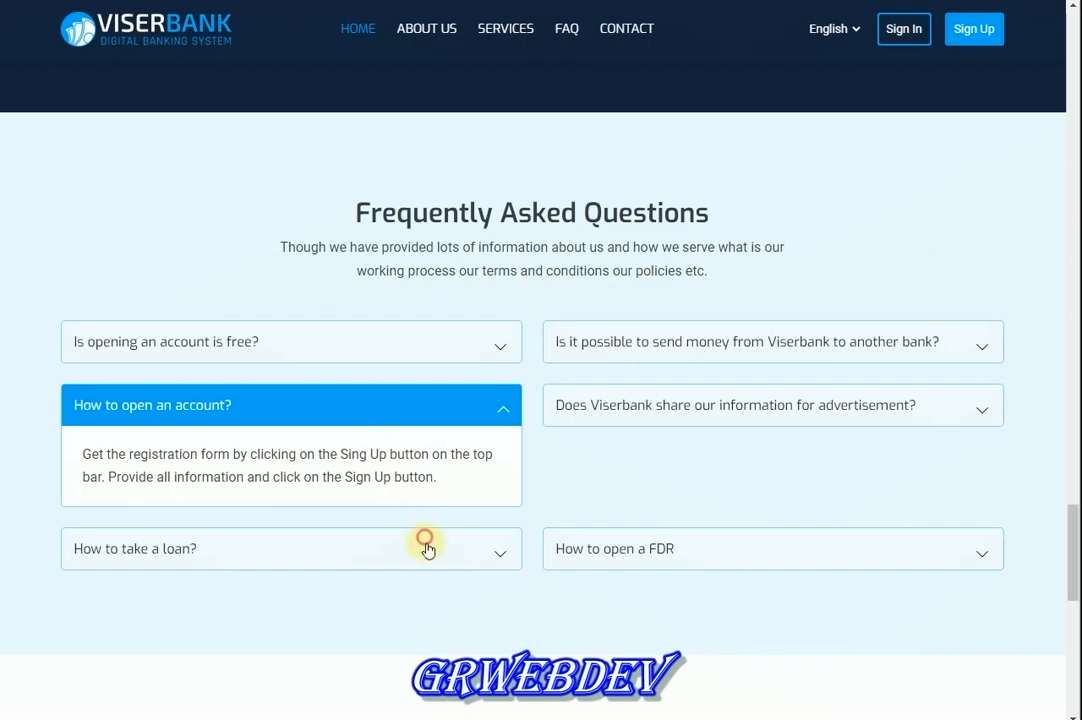
click(427, 549)
click(698, 469)
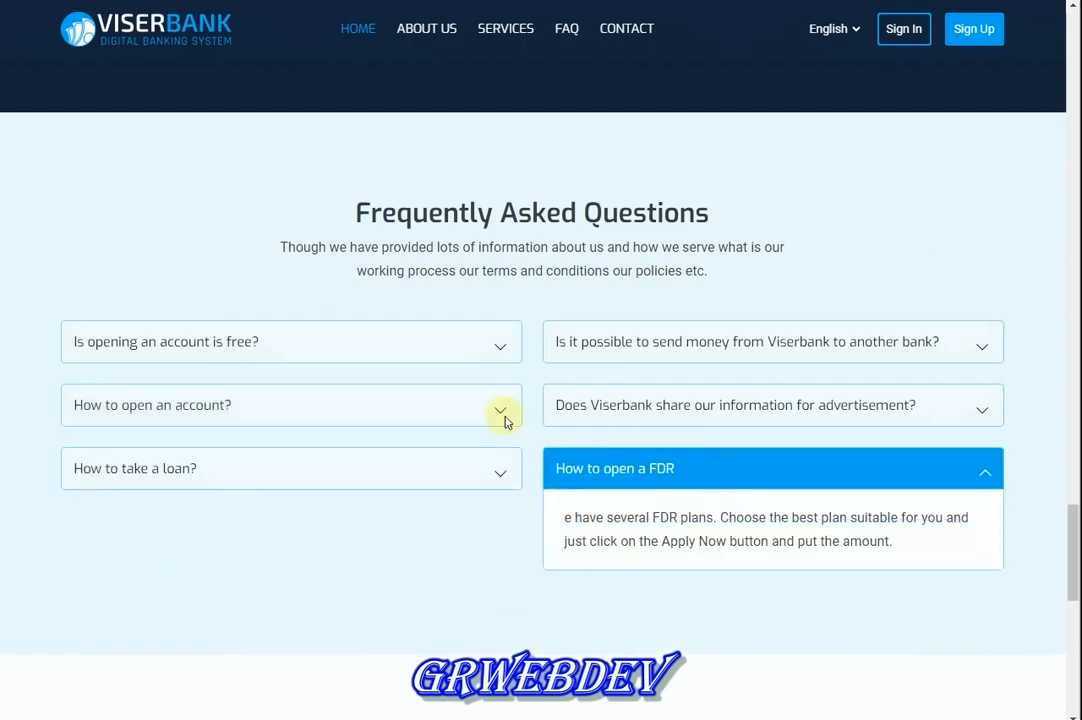
click(403, 352)
Scroll past the Our Partners and newsletter sections to the footer
scroll(423, 345, down, 3)
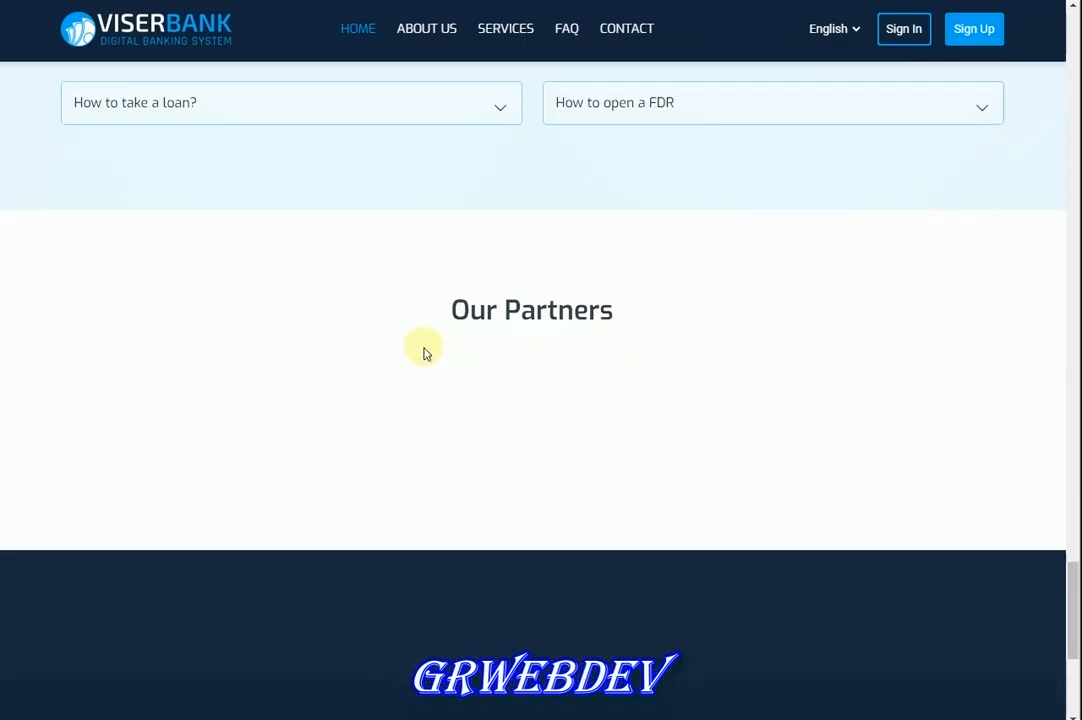
drag(443, 304, 567, 325)
click(551, 338)
scroll(585, 343, down, 3)
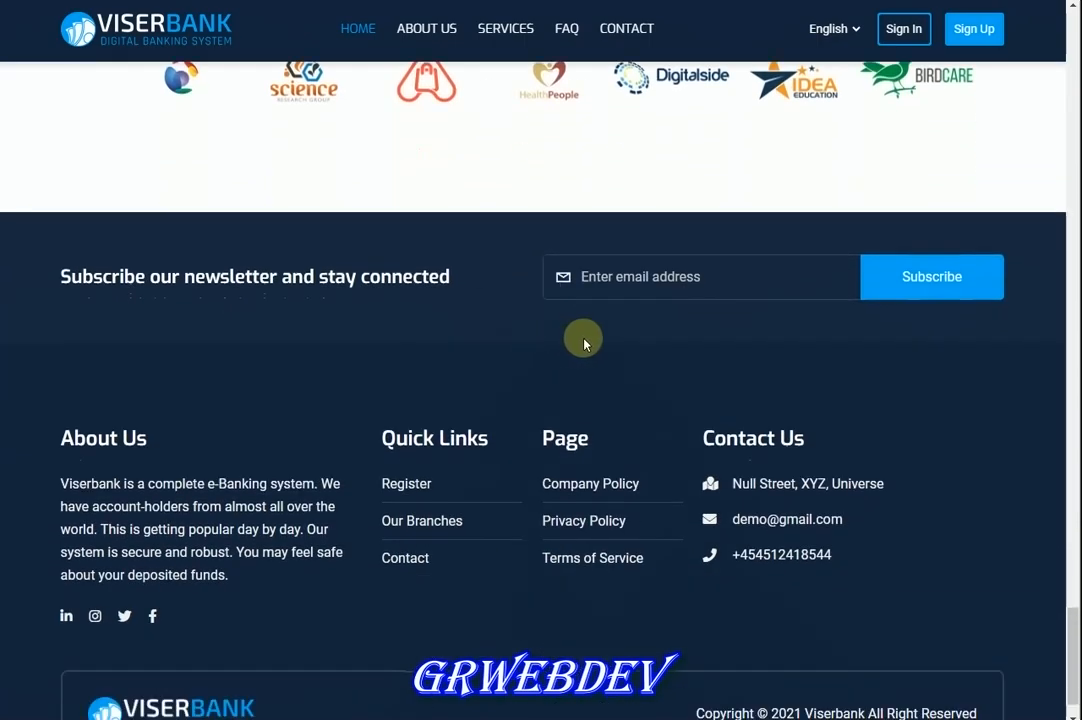
drag(96, 278, 391, 277)
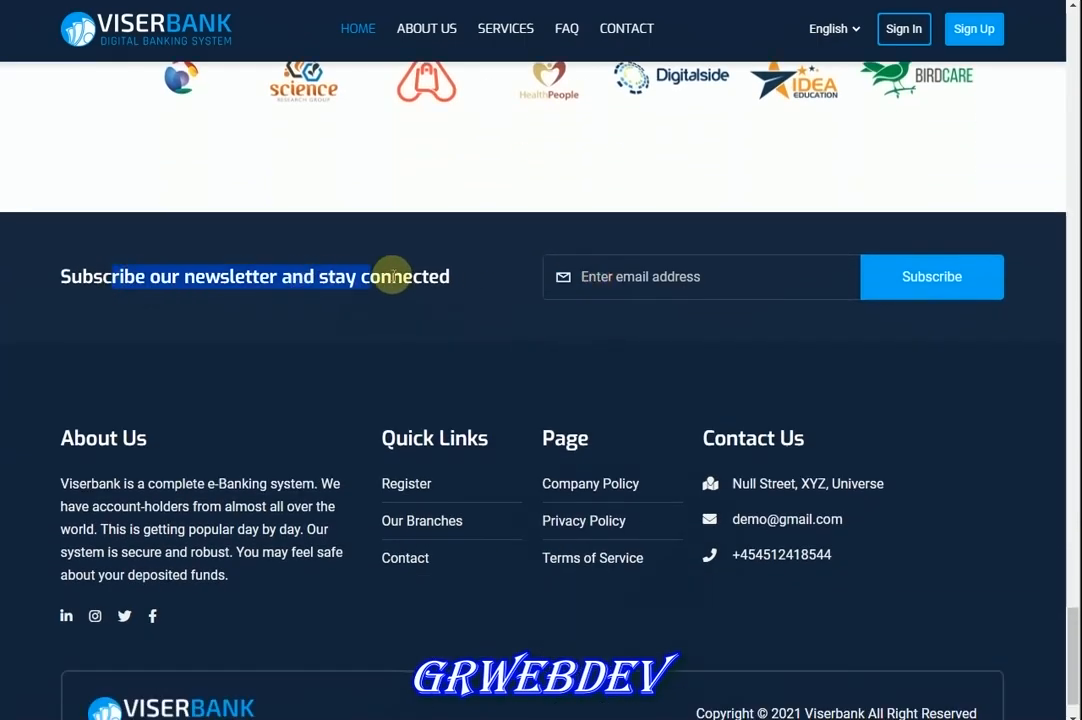
click(343, 322)
scroll(500, 380, down, 1)
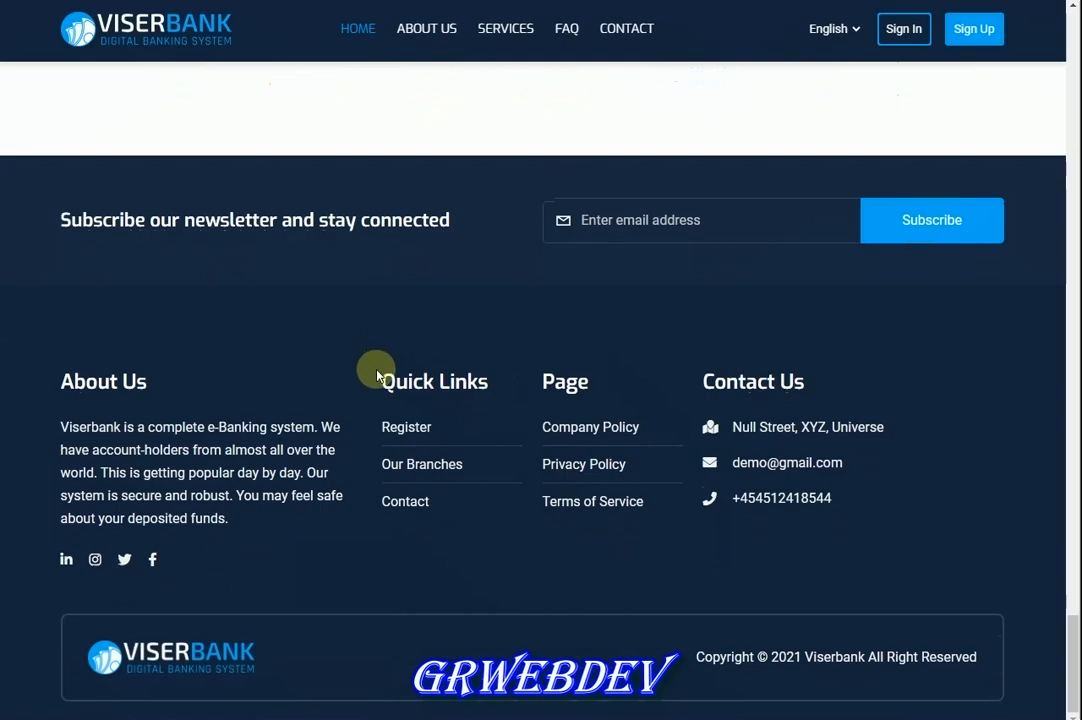
drag(396, 378, 646, 384)
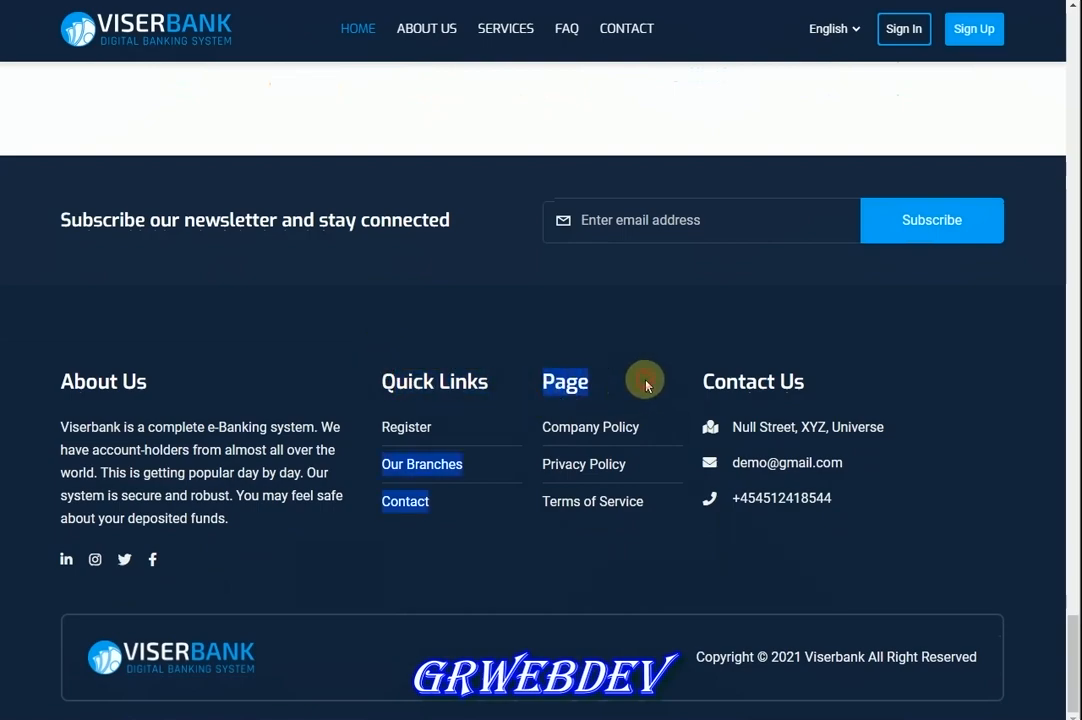
Check the footer links and copyright, then load localhost/viserbank/admin
drag(727, 377, 748, 381)
click(566, 382)
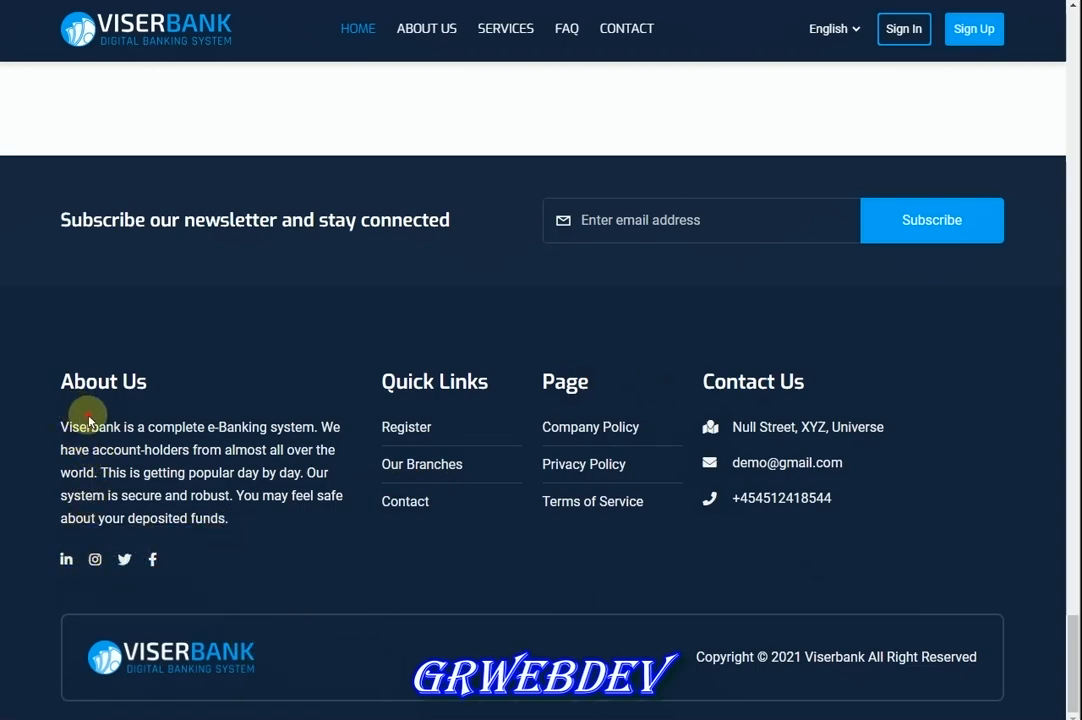
drag(733, 660, 836, 660)
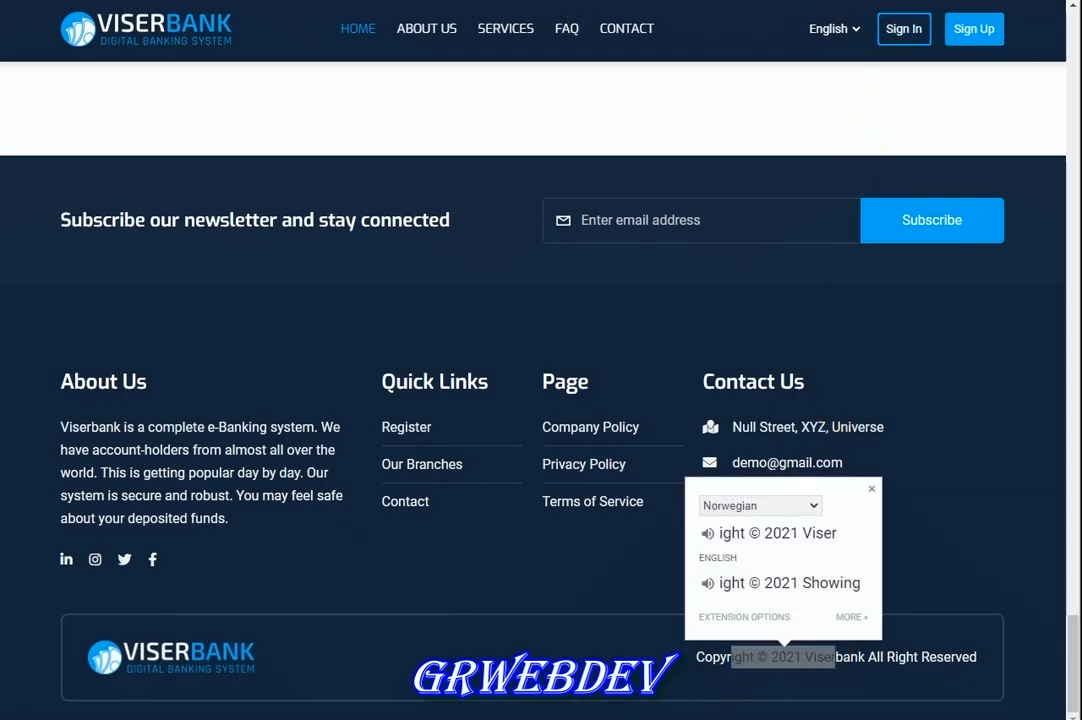
text(admin)
key(Return)
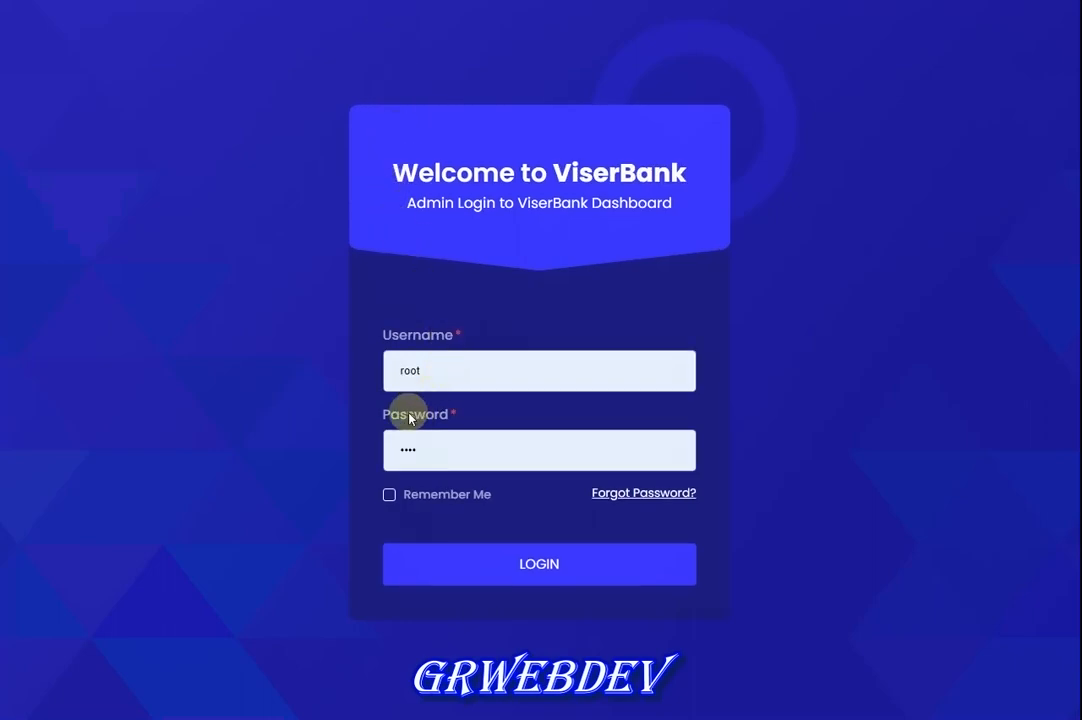
Log in as admin with the saved password and Remember Me ticked
double_click(419, 371)
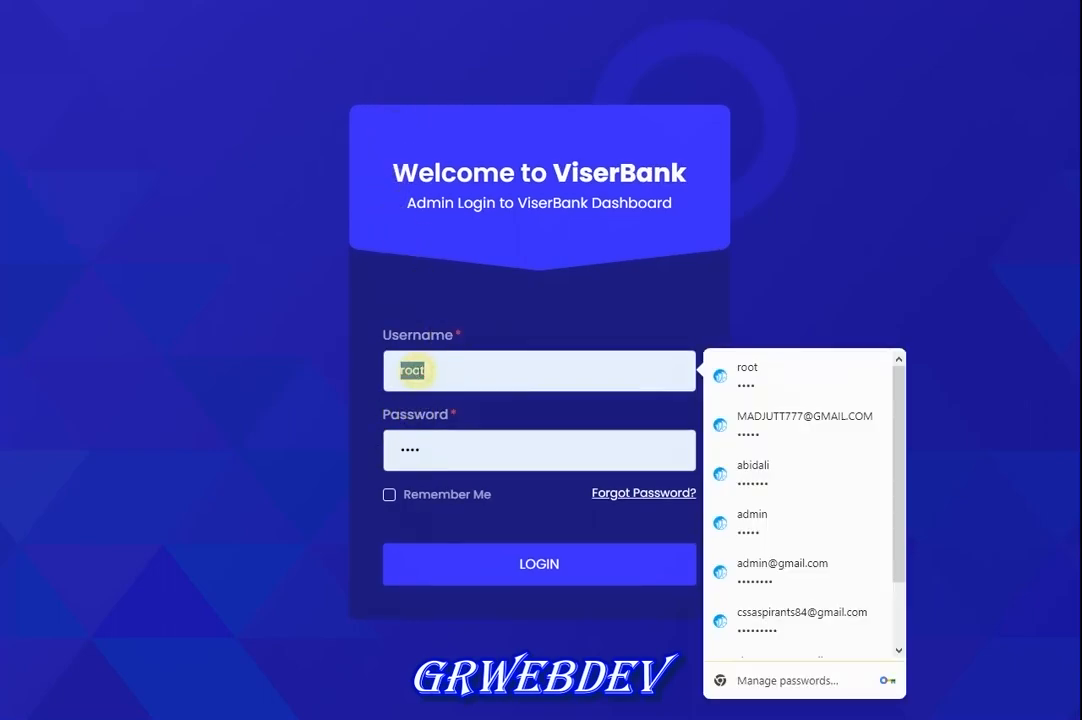
text(admin)
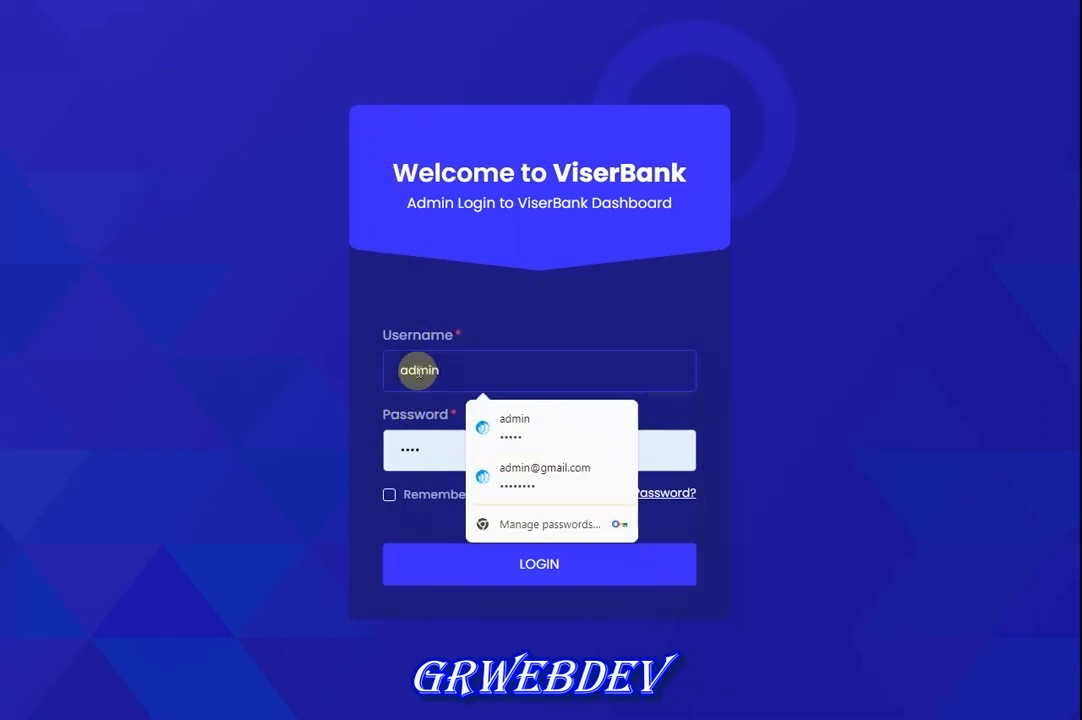
key(Down)
key(Return)
key(Tab)
key(space)
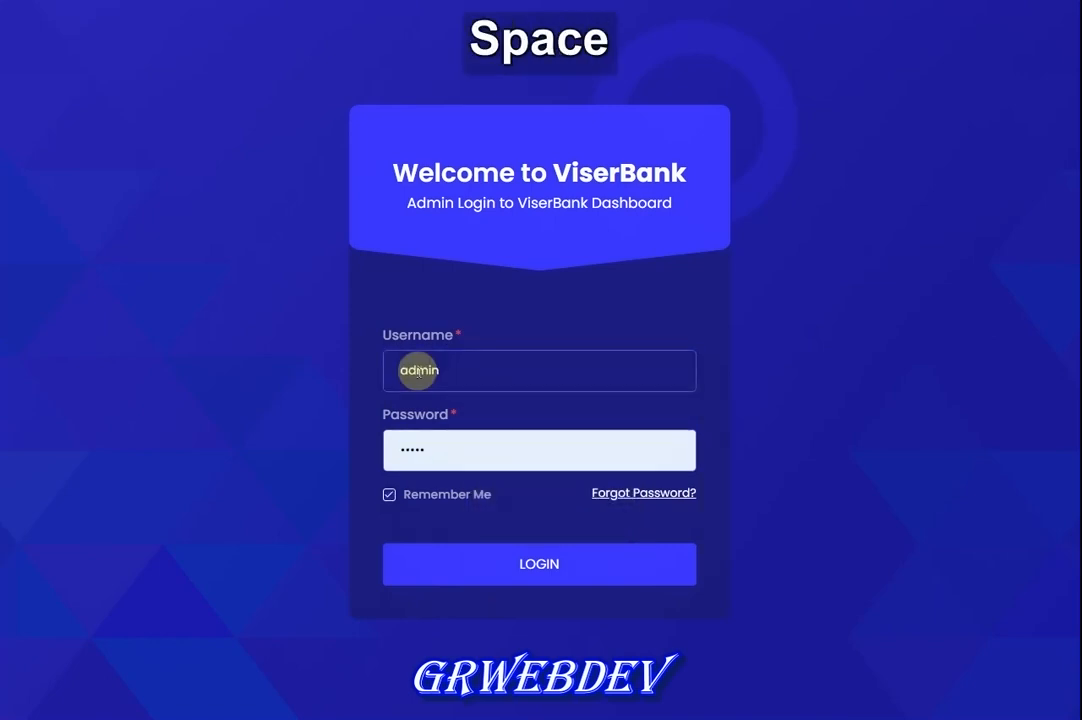
key(Tab)
key(Return)
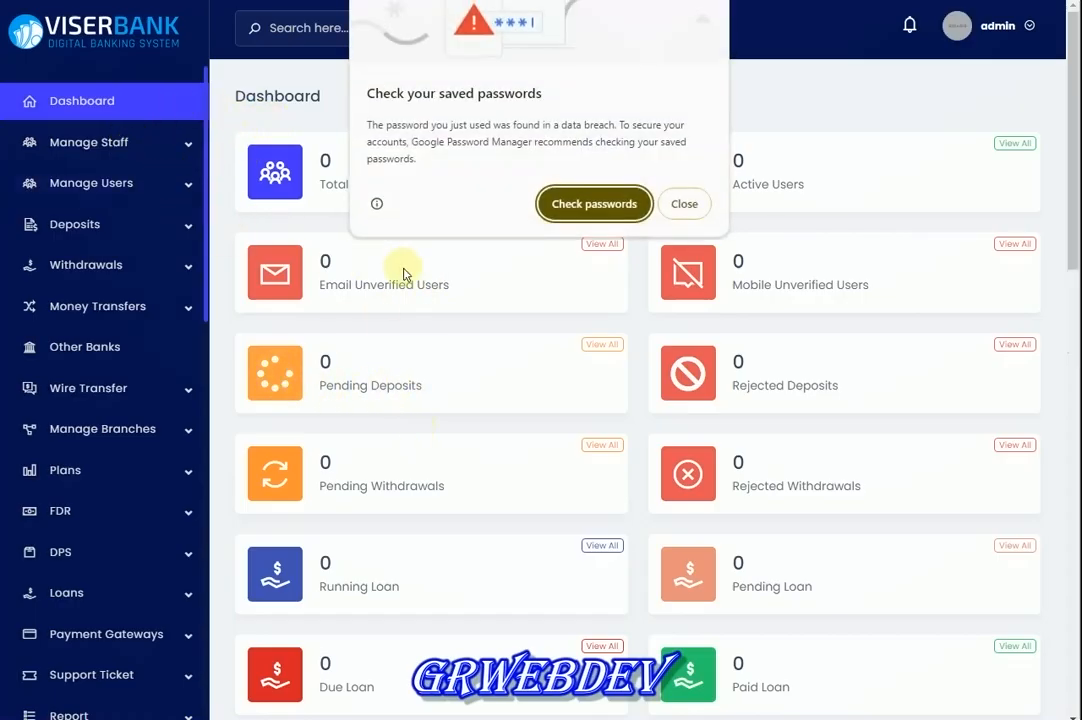
Dismiss the password warning and expand the System Setting and Frontend Manager groups
click(684, 205)
scroll(266, 546, down, 3)
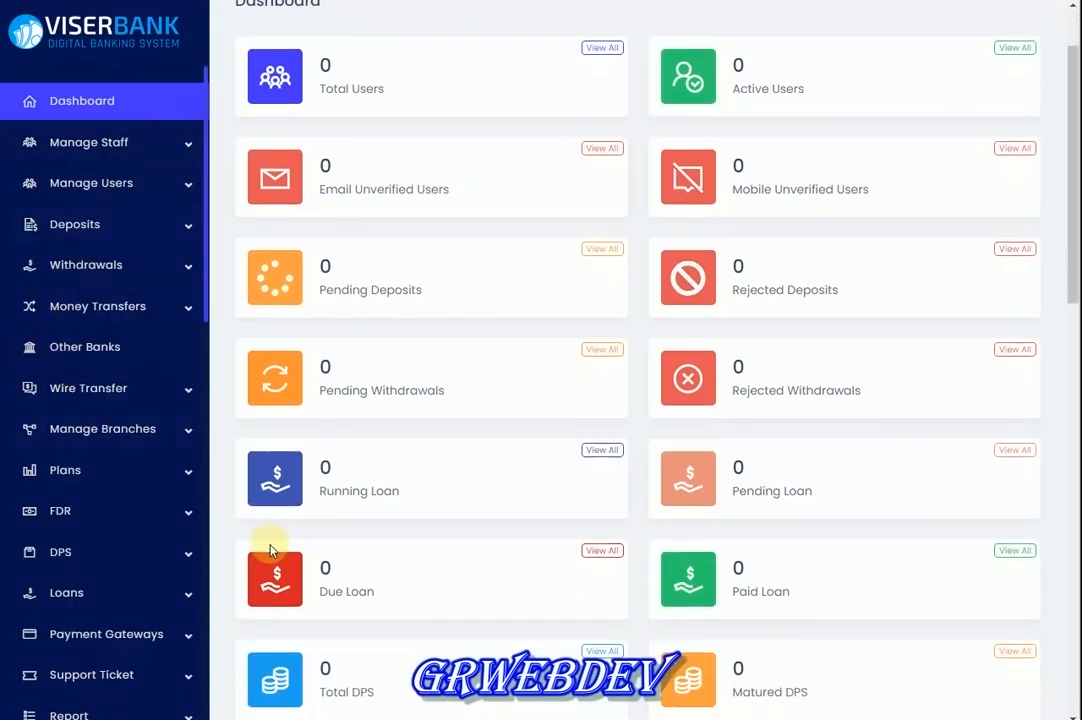
scroll(128, 620, down, 10)
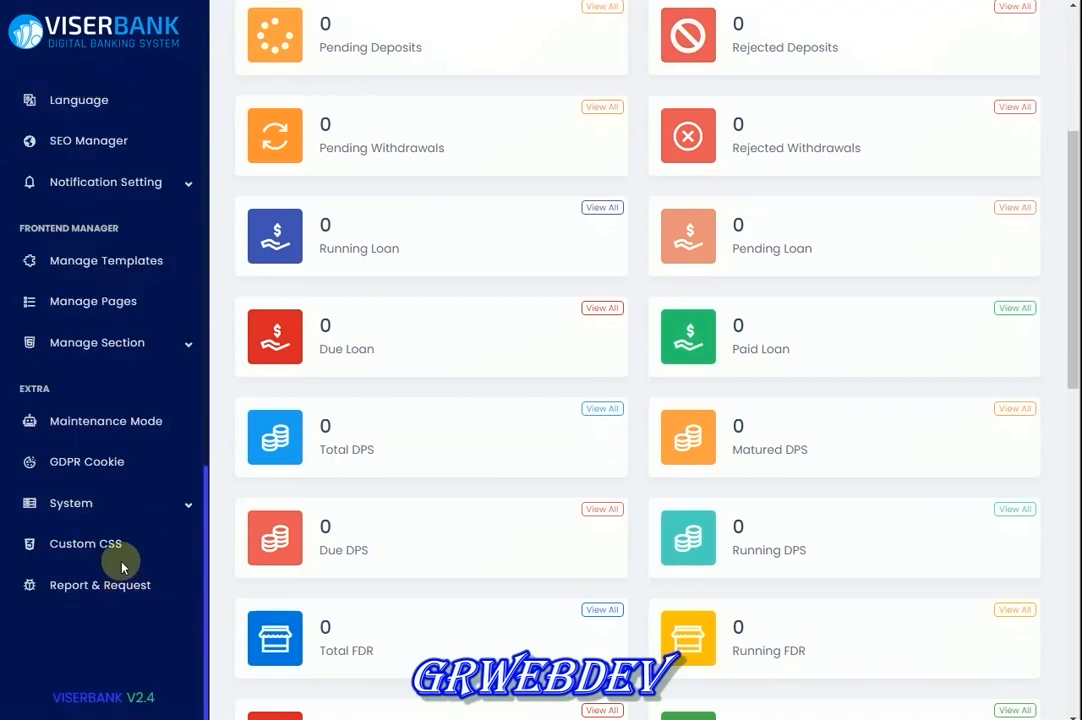
click(174, 497)
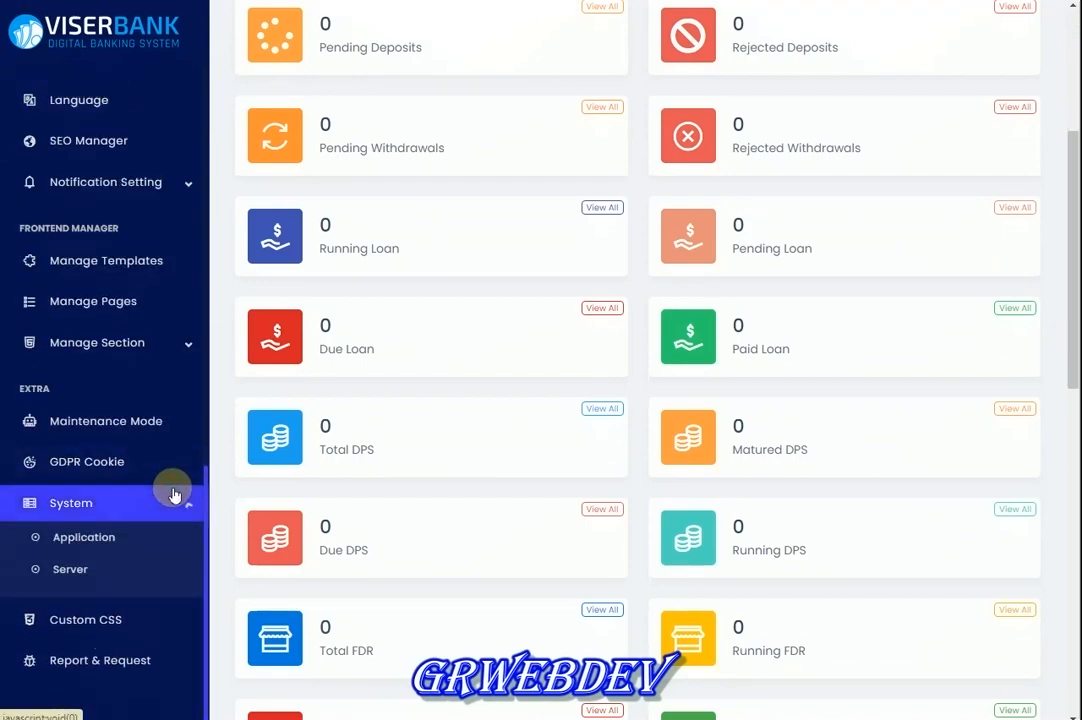
click(158, 348)
scroll(116, 470, down, 6)
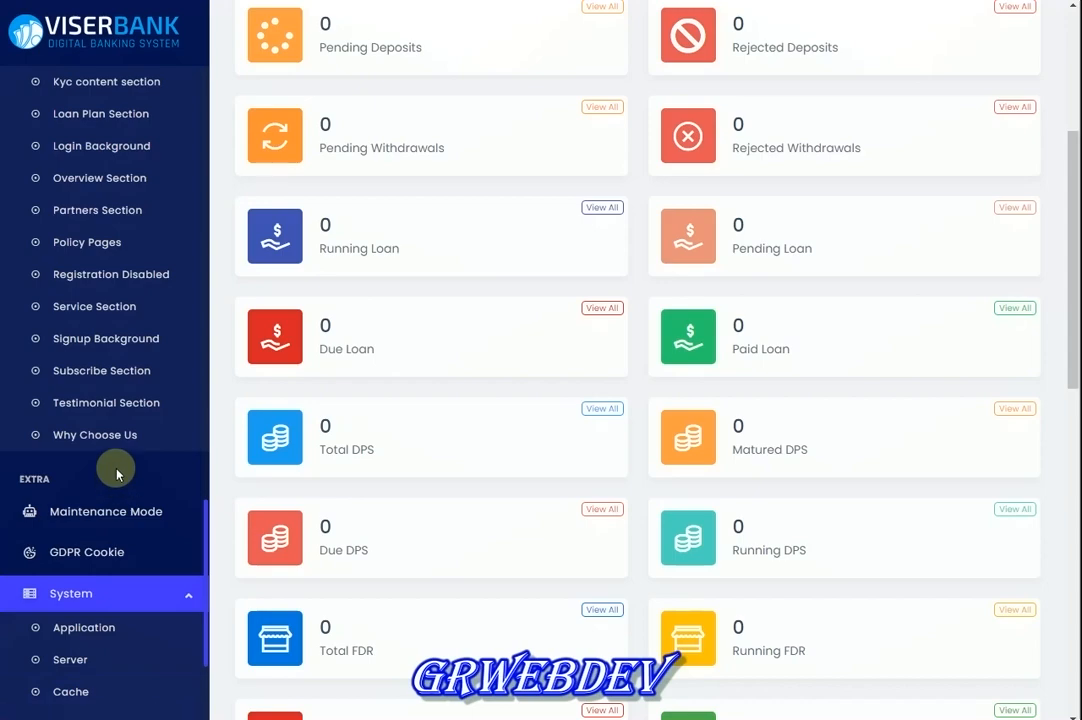
scroll(116, 474, up, 3)
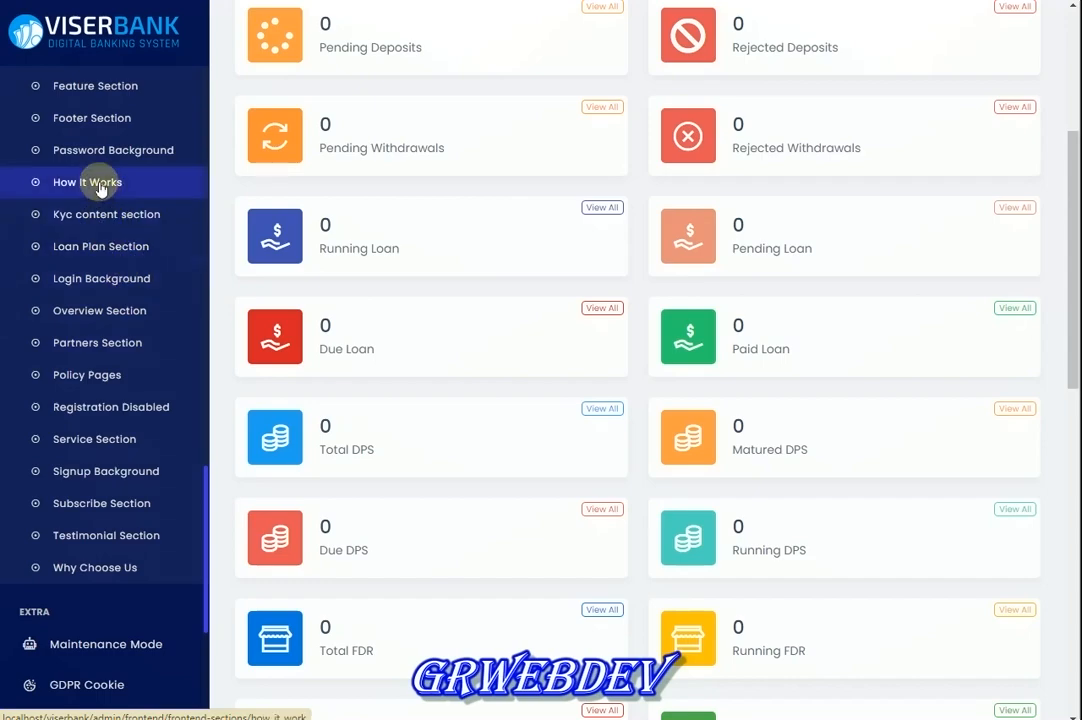
scroll(100, 165, up, 5)
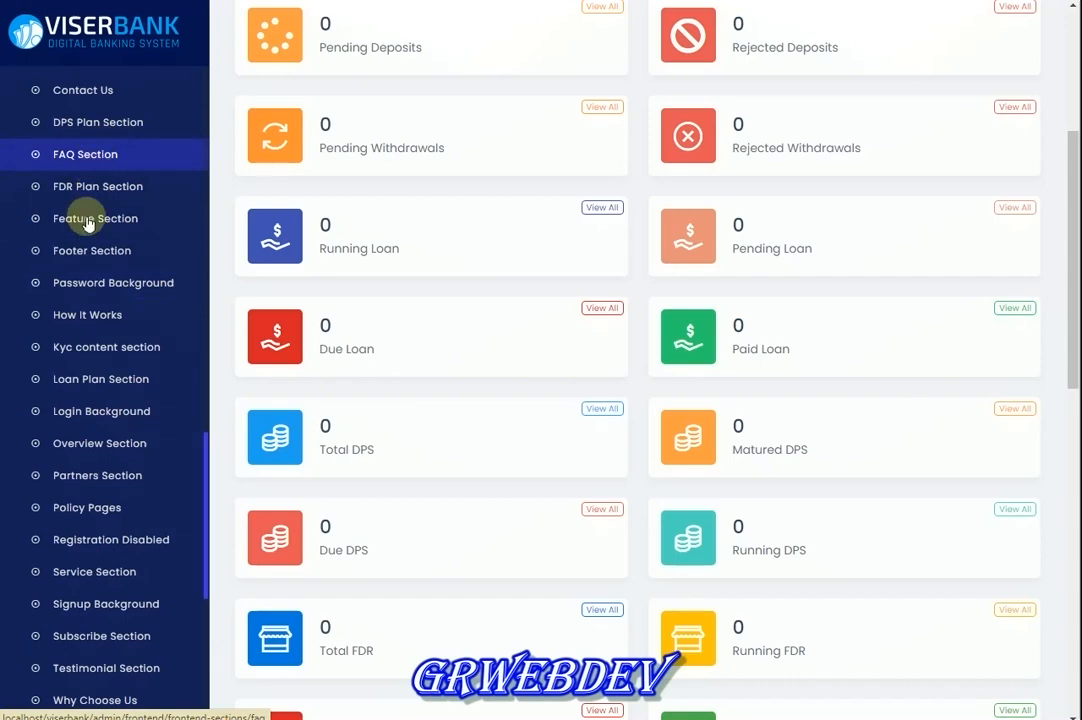
scroll(108, 118, up, 18)
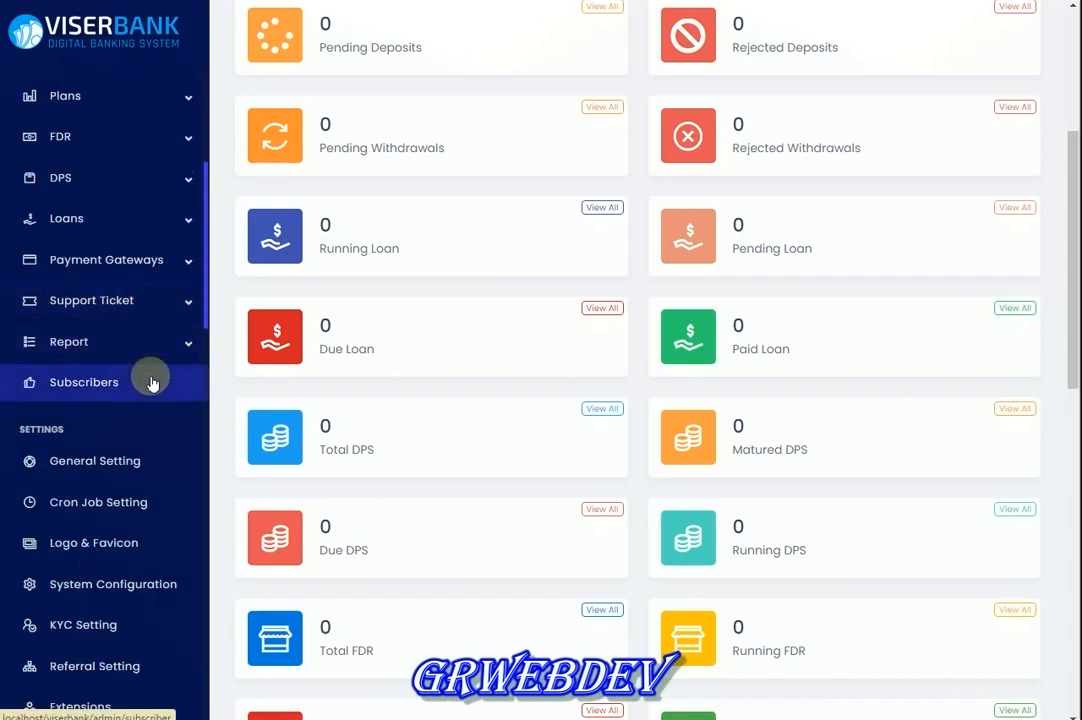
Expand the Report, Support Ticket, Payment Gateways, Loan and DPS sidebar groups
click(165, 338)
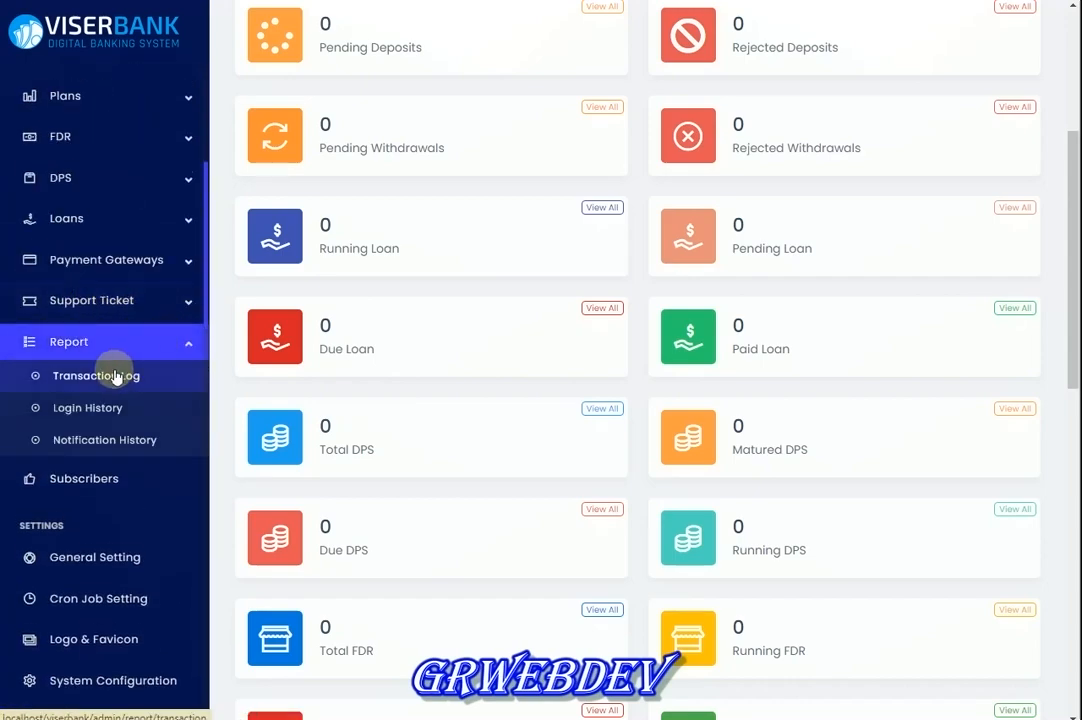
click(112, 305)
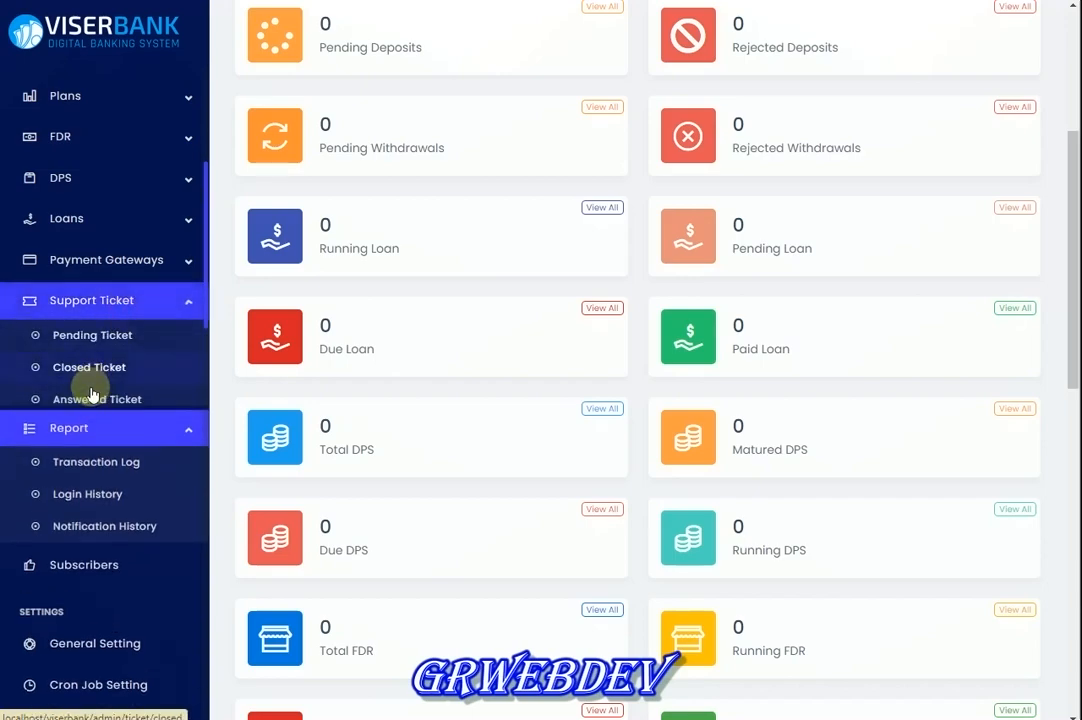
click(120, 258)
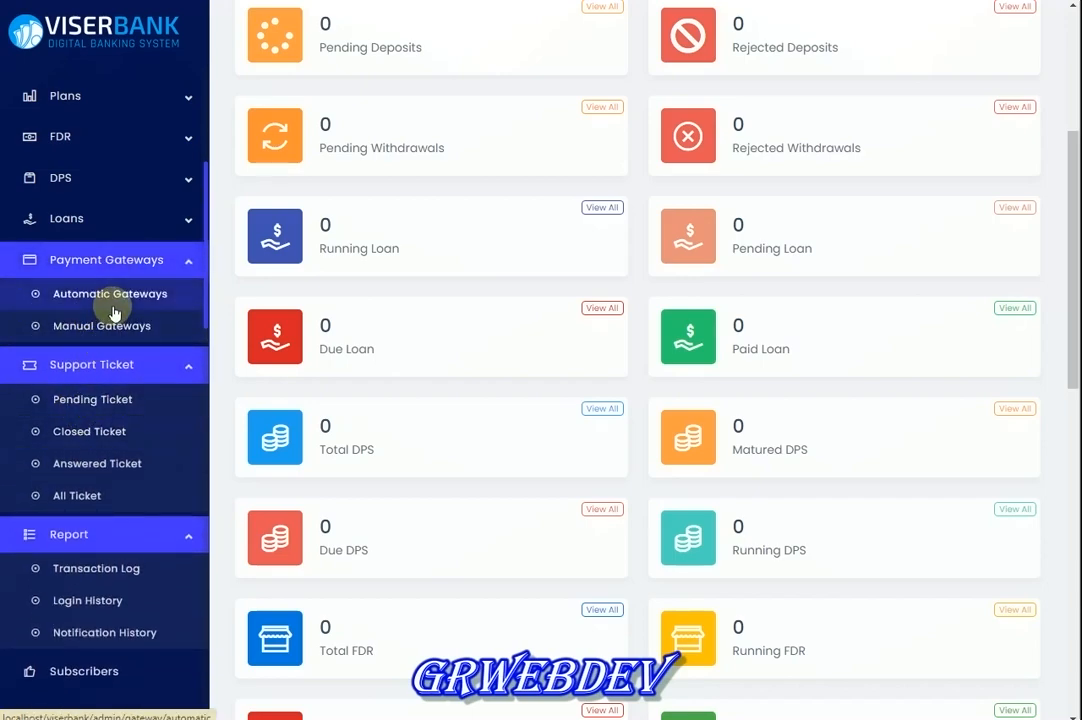
click(111, 218)
click(101, 178)
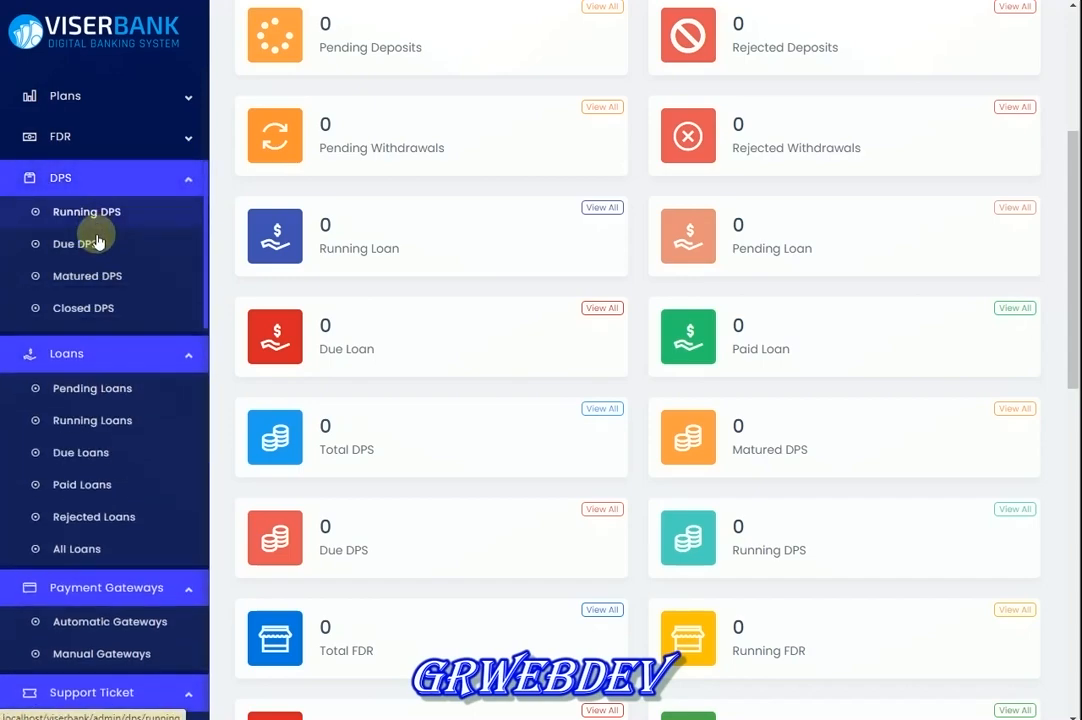
scroll(97, 240, up, 1)
Expand FDR, Plans, Money Transfers, Withdrawals, Deposits, Manage Users and Manage Staff
click(106, 190)
click(109, 148)
scroll(100, 232, up, 3)
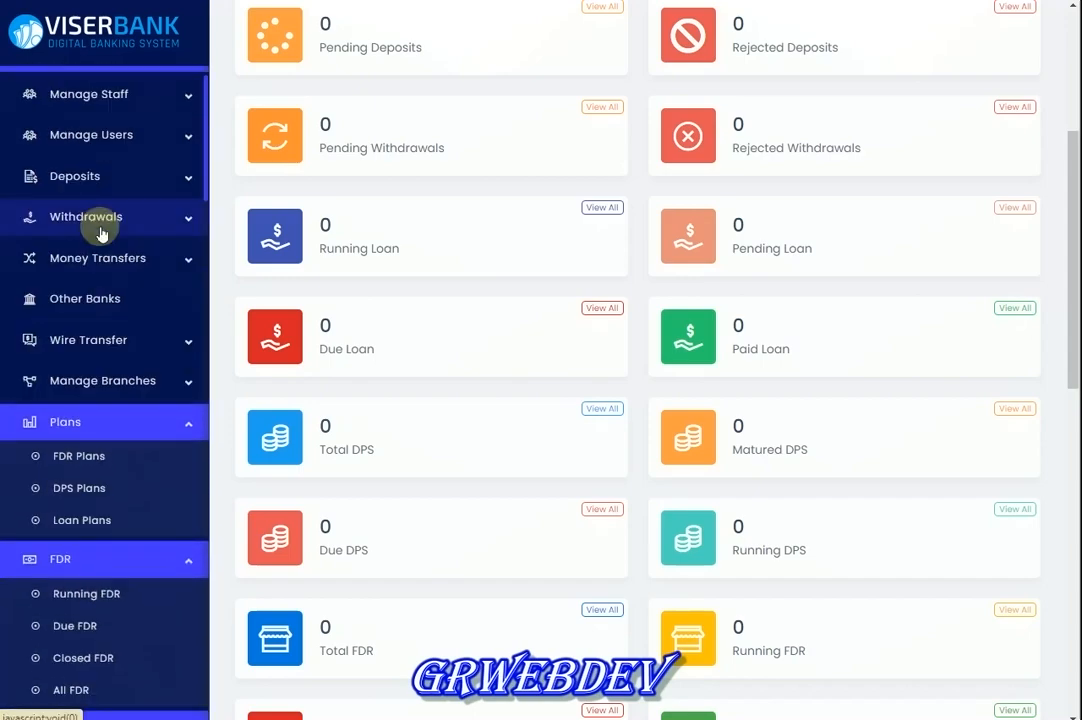
click(92, 256)
click(97, 217)
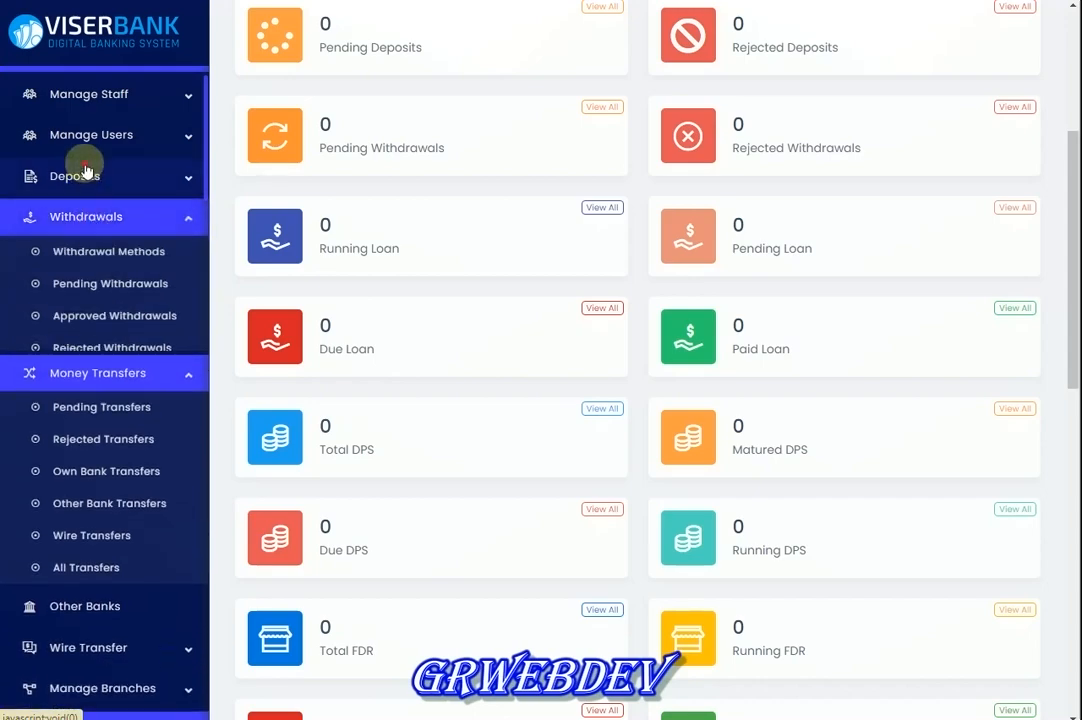
click(85, 172)
click(87, 135)
click(85, 96)
scroll(80, 347, up, 1)
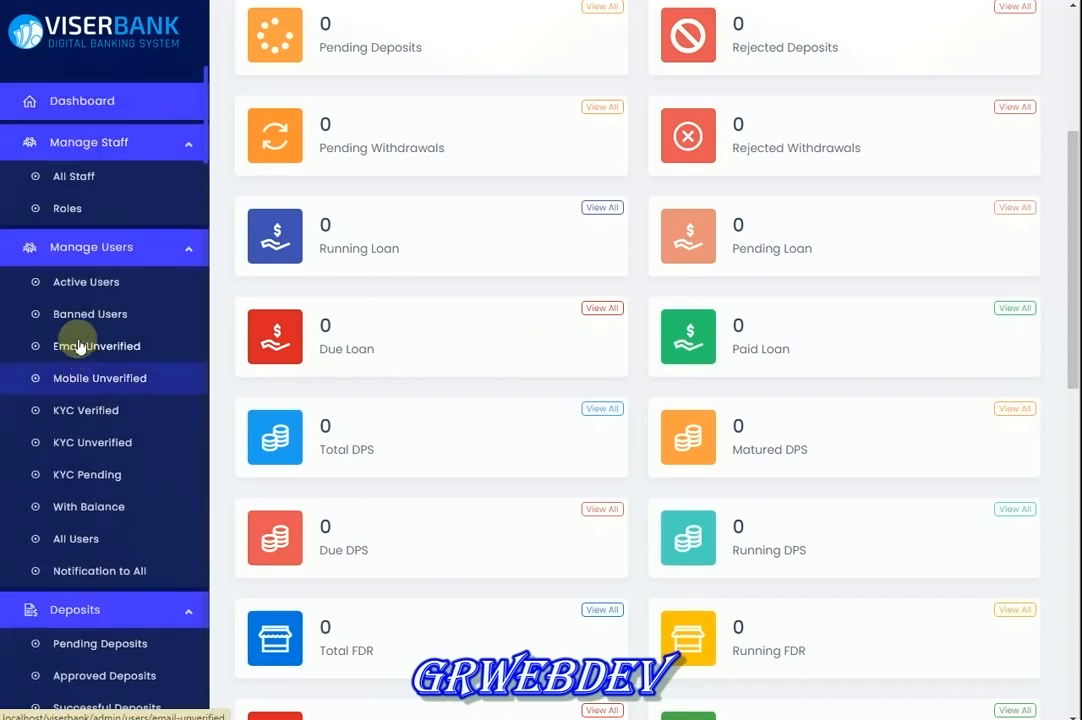
scroll(476, 386, up, 2)
scroll(487, 428, down, 1)
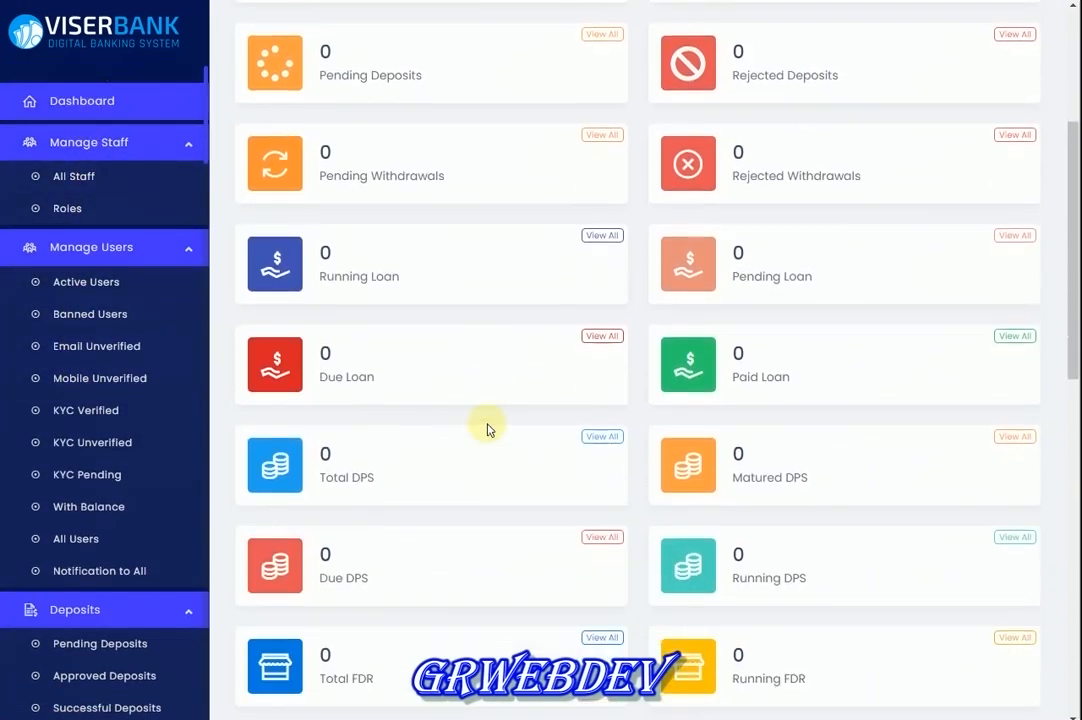
scroll(487, 428, down, 5)
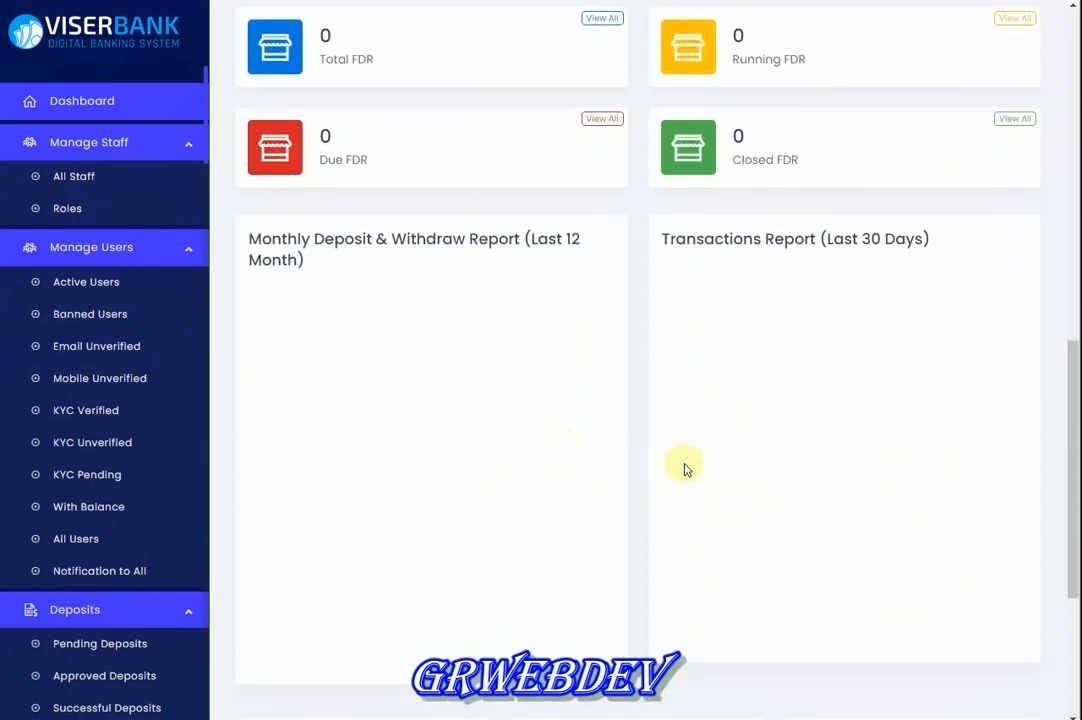
scroll(686, 469, down, 3)
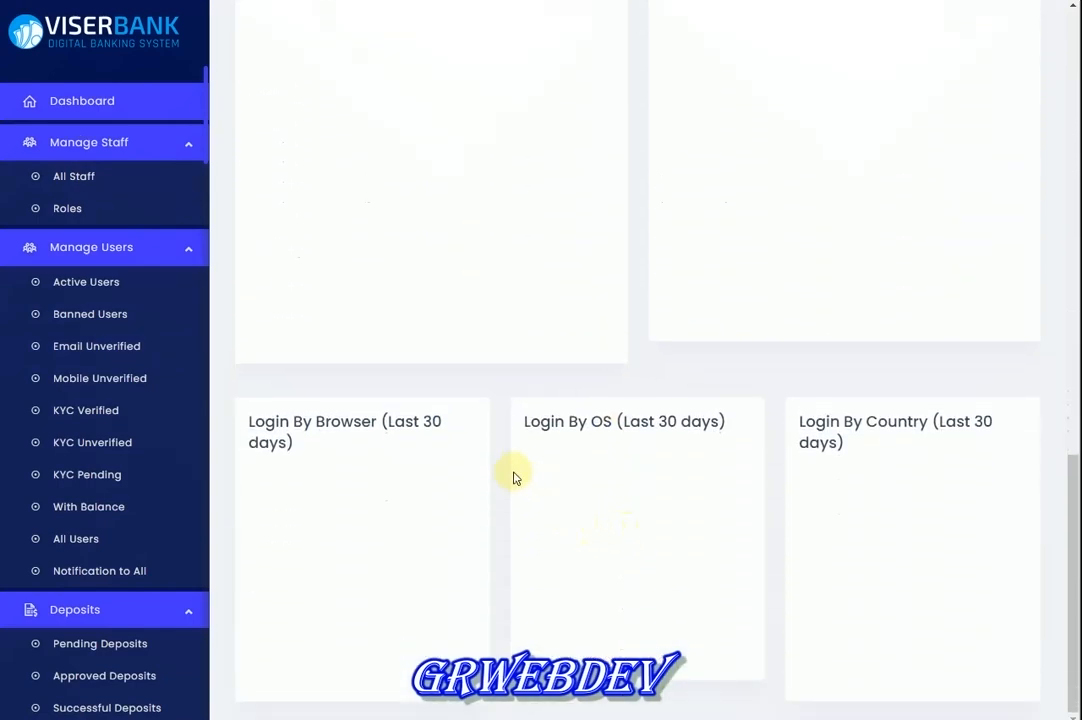
scroll(306, 628, up, 2)
scroll(304, 628, down, 2)
drag(290, 421, 346, 456)
click(371, 524)
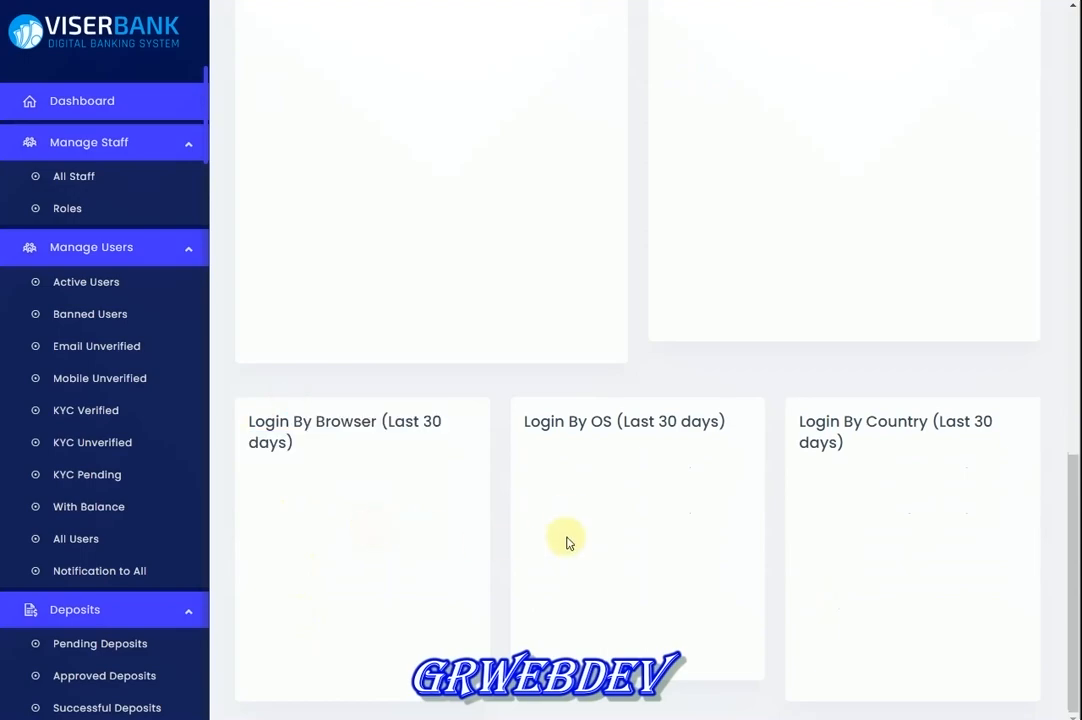
drag(564, 421, 599, 519)
click(623, 560)
scroll(623, 562, up, 4)
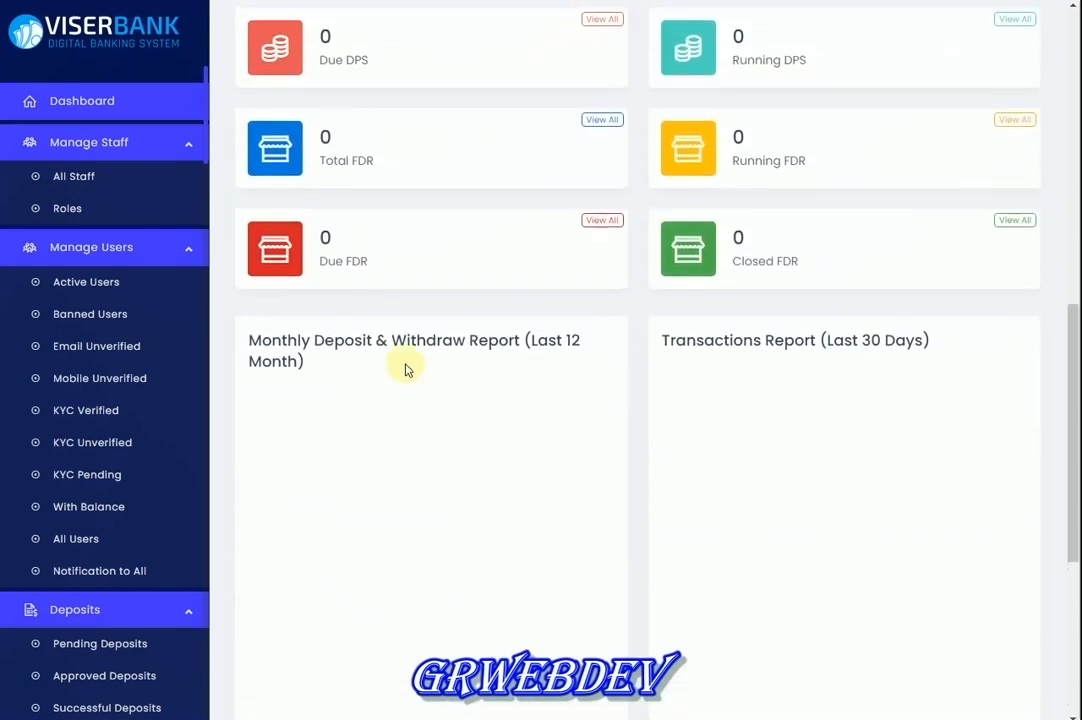
drag(300, 340, 524, 382)
scroll(514, 401, up, 7)
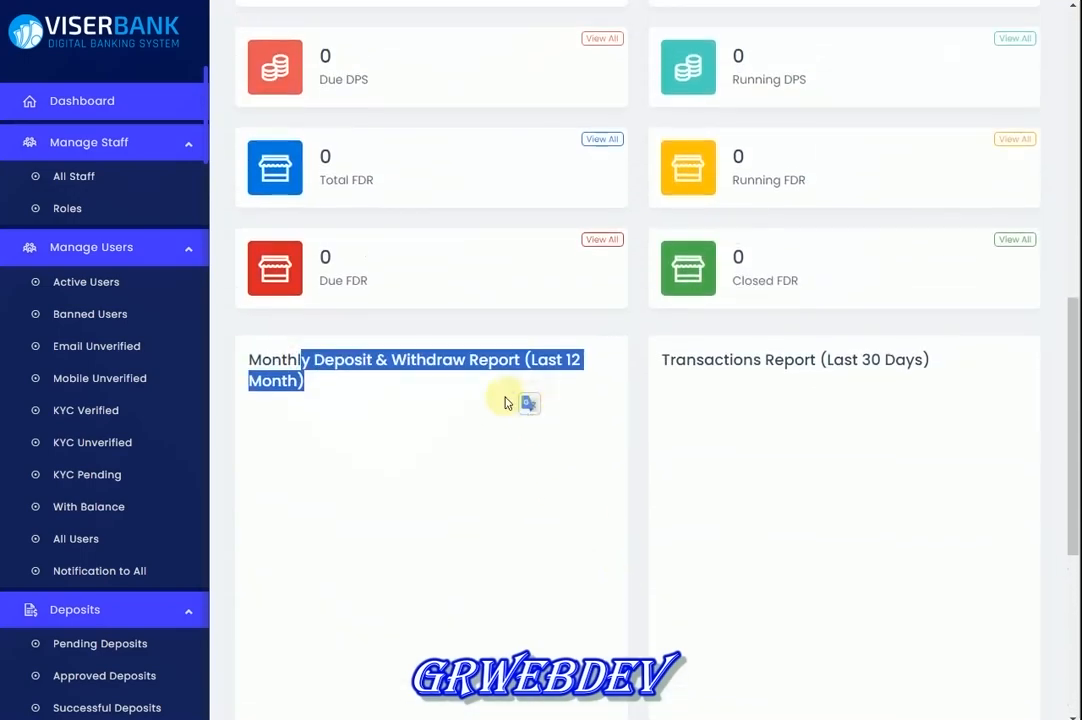
scroll(515, 292, up, 2)
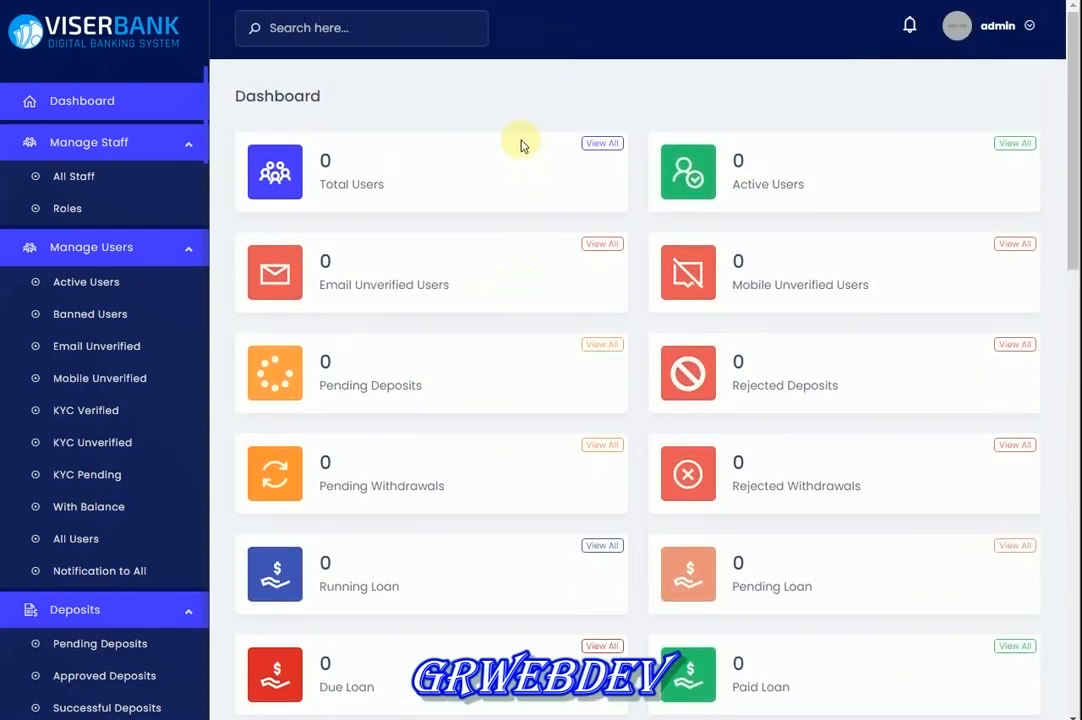
Review the Super Admin profile's name, username and email on the Profile page
click(963, 24)
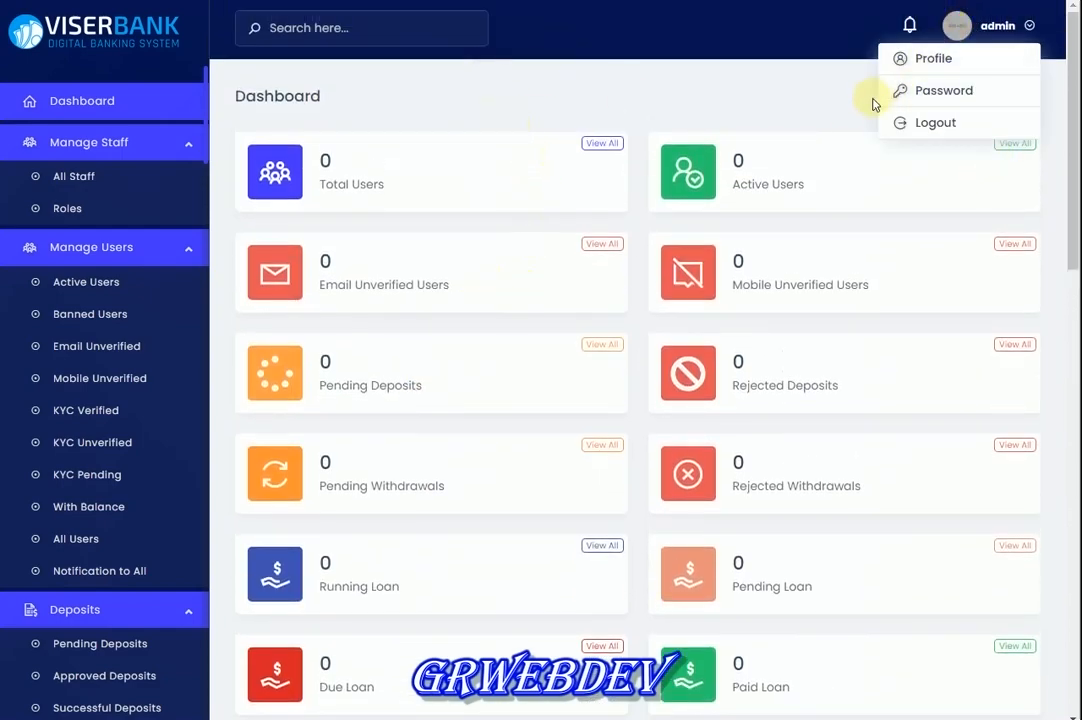
click(910, 56)
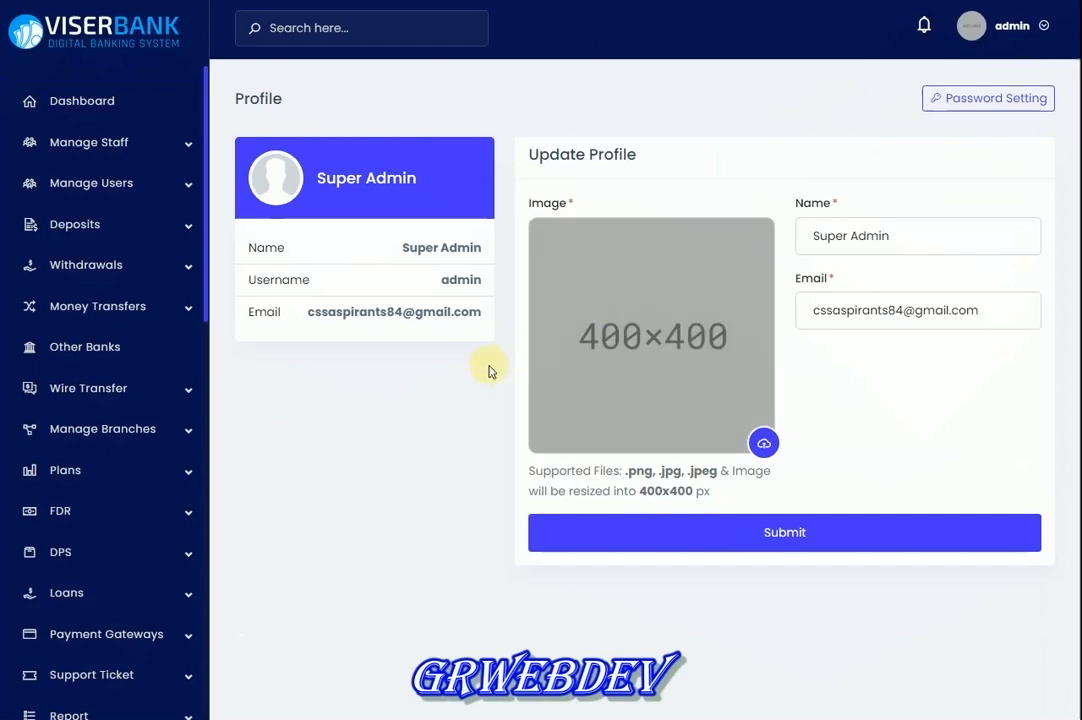
drag(401, 256, 457, 280)
click(399, 270)
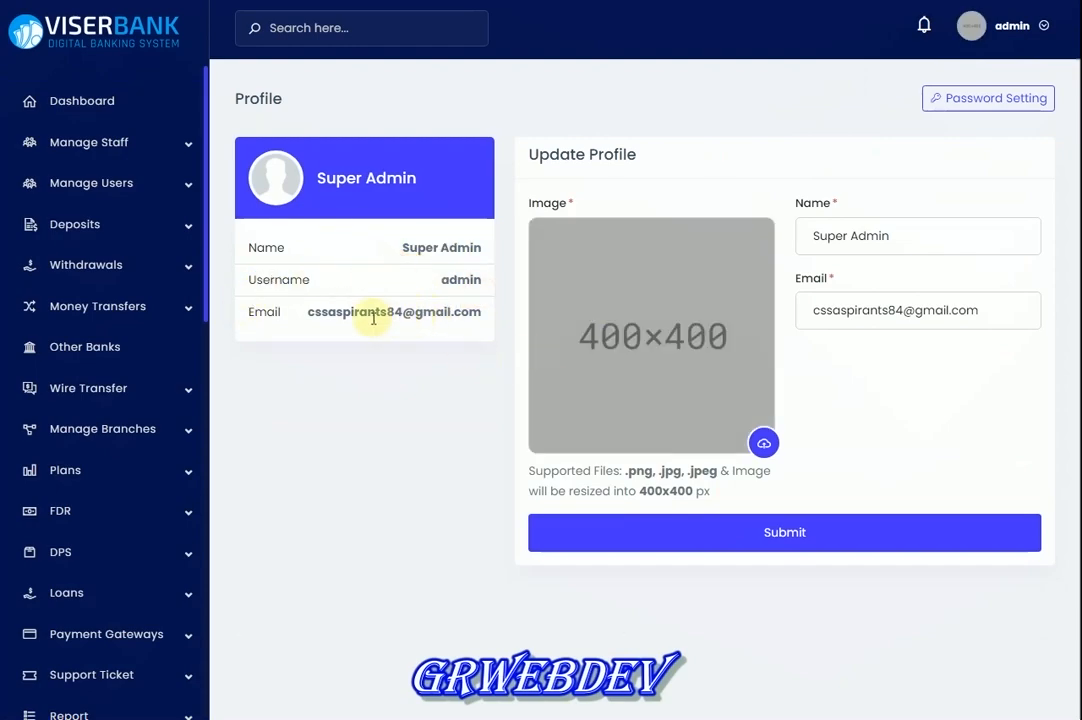
drag(373, 318, 454, 322)
click(454, 322)
drag(819, 229, 878, 236)
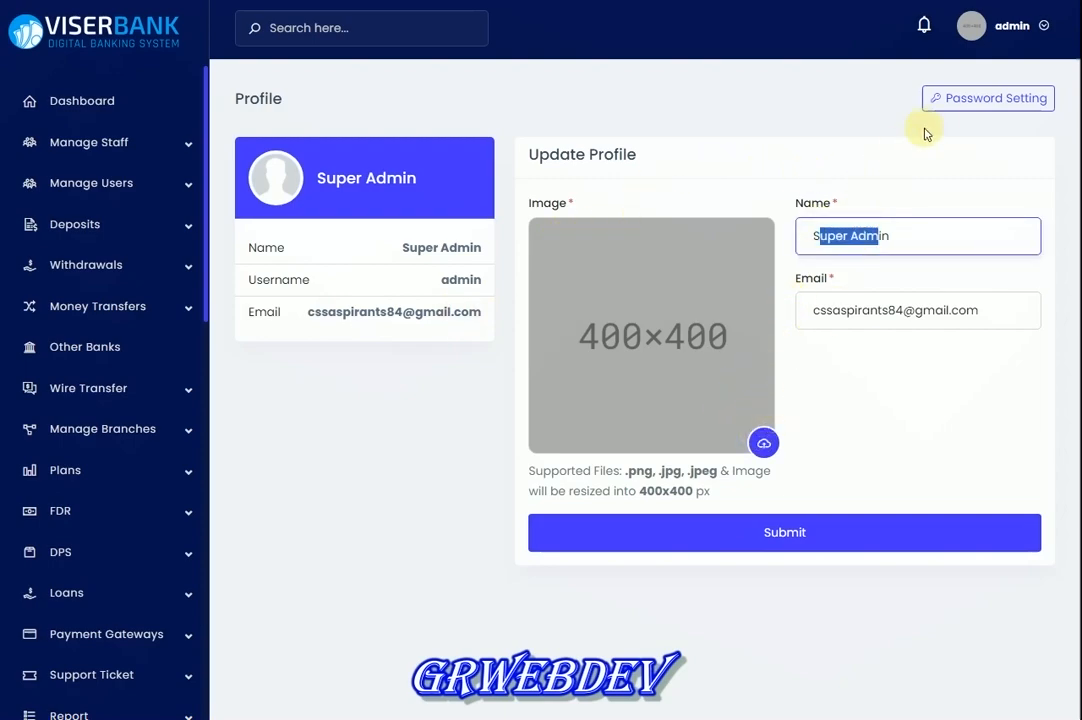
click(960, 101)
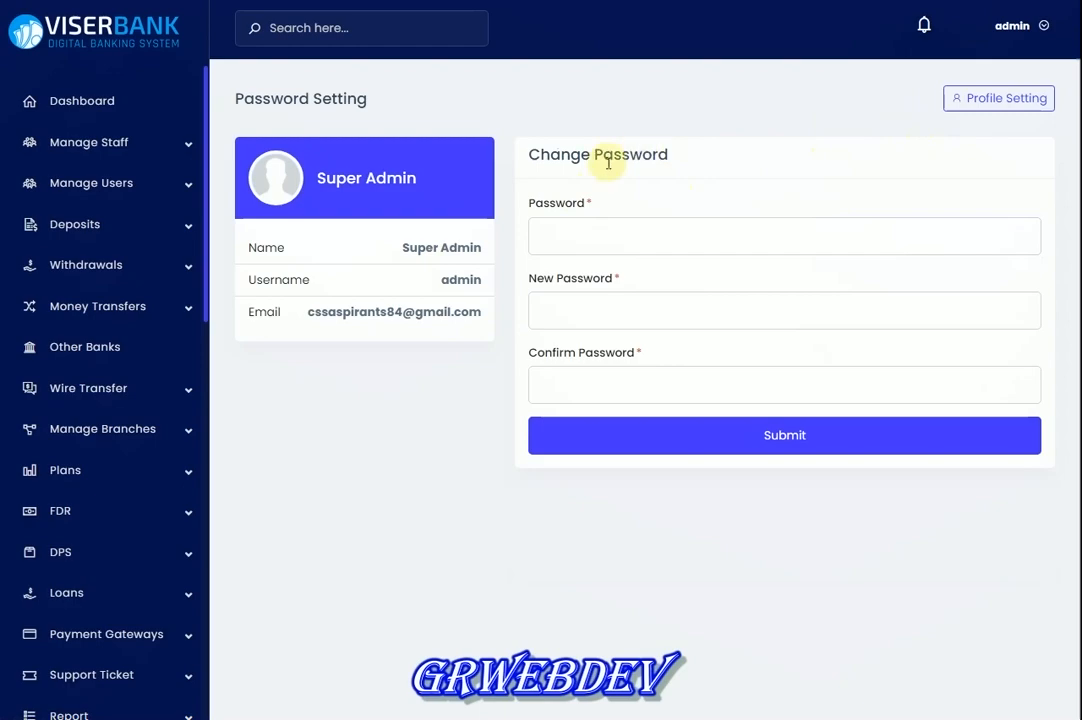
Click through the current, new and confirm password fields without entering anything
click(582, 230)
click(580, 312)
click(570, 236)
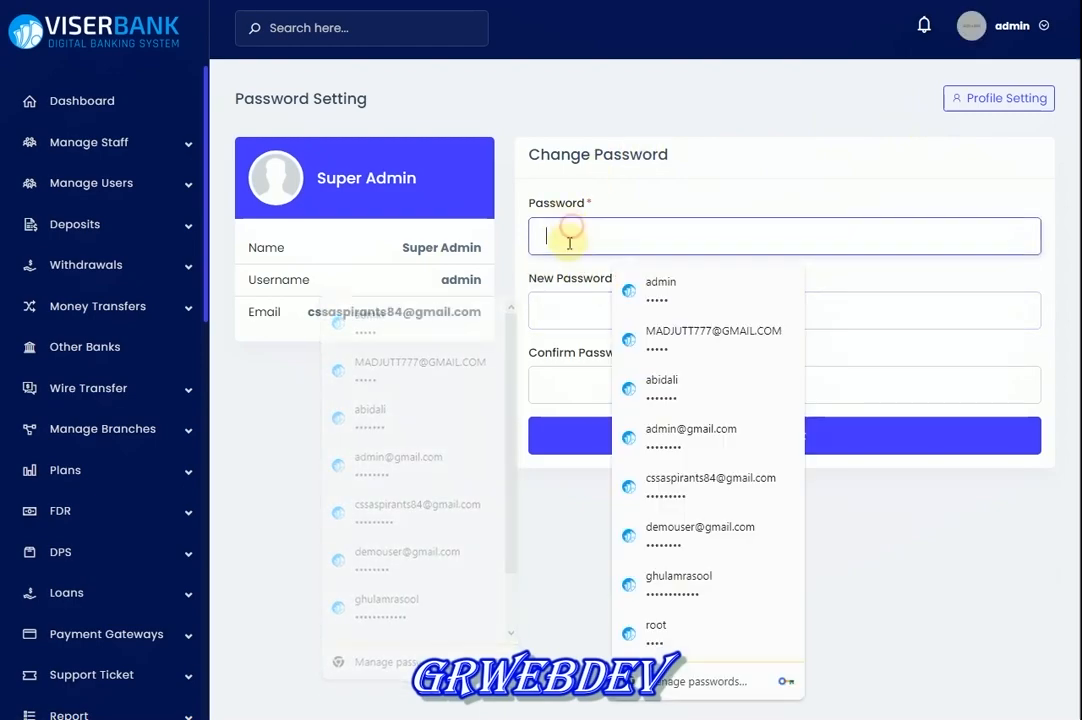
click(570, 309)
click(572, 229)
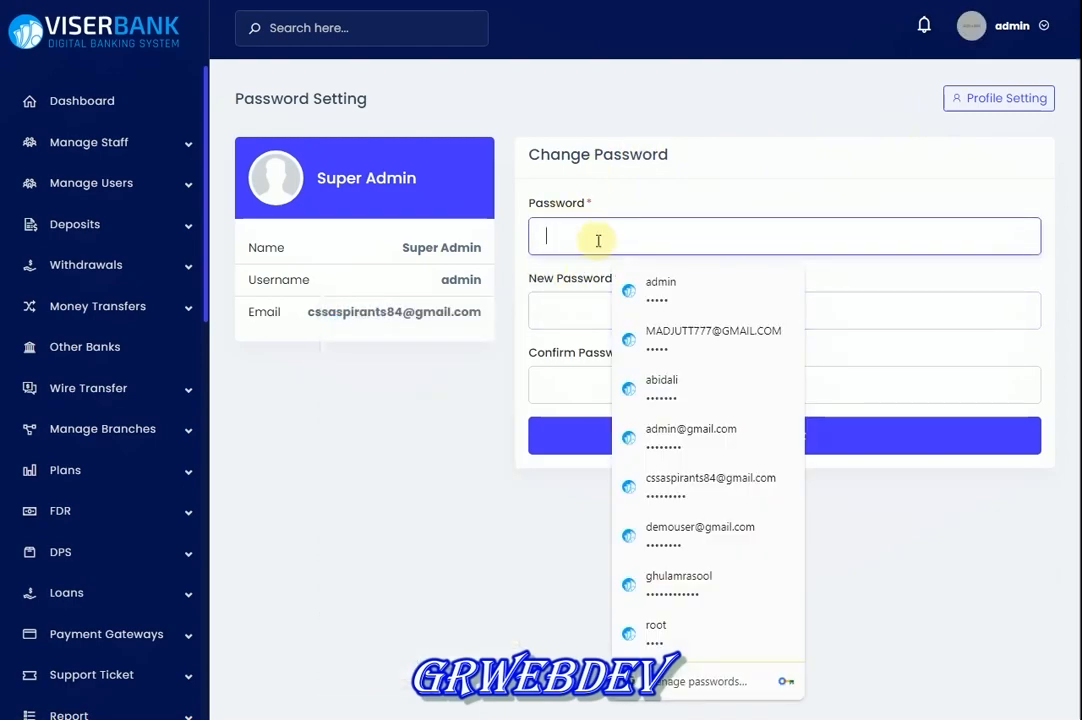
click(550, 314)
click(563, 382)
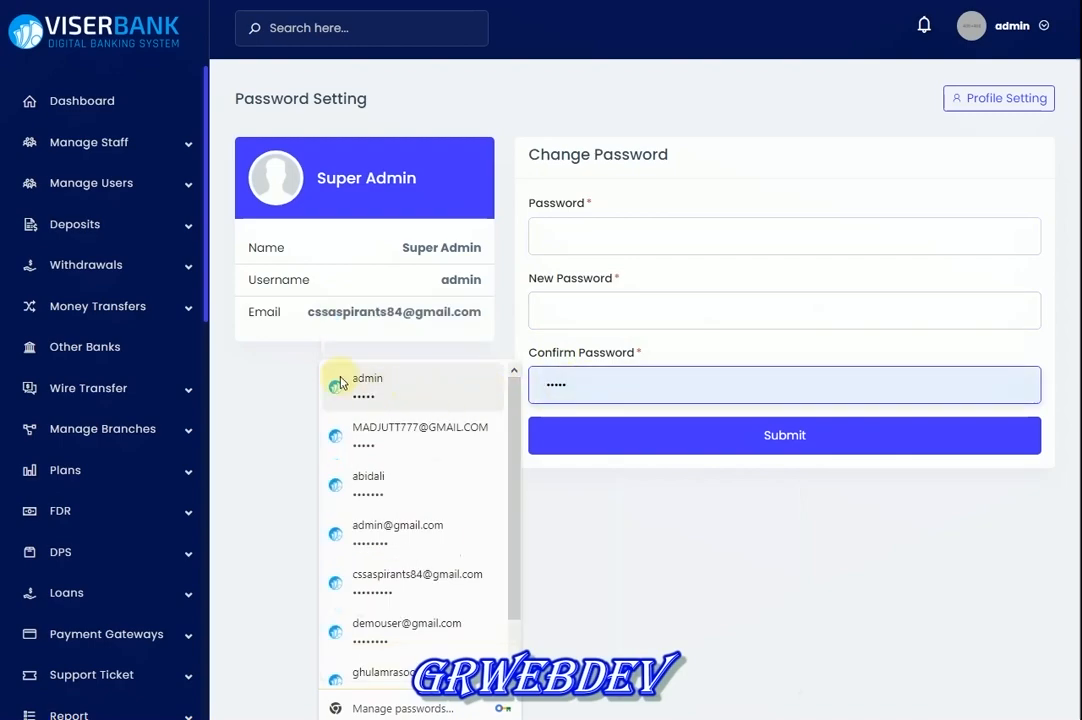
Open the Wire Transfer setting page from the sidebar
click(241, 382)
click(128, 390)
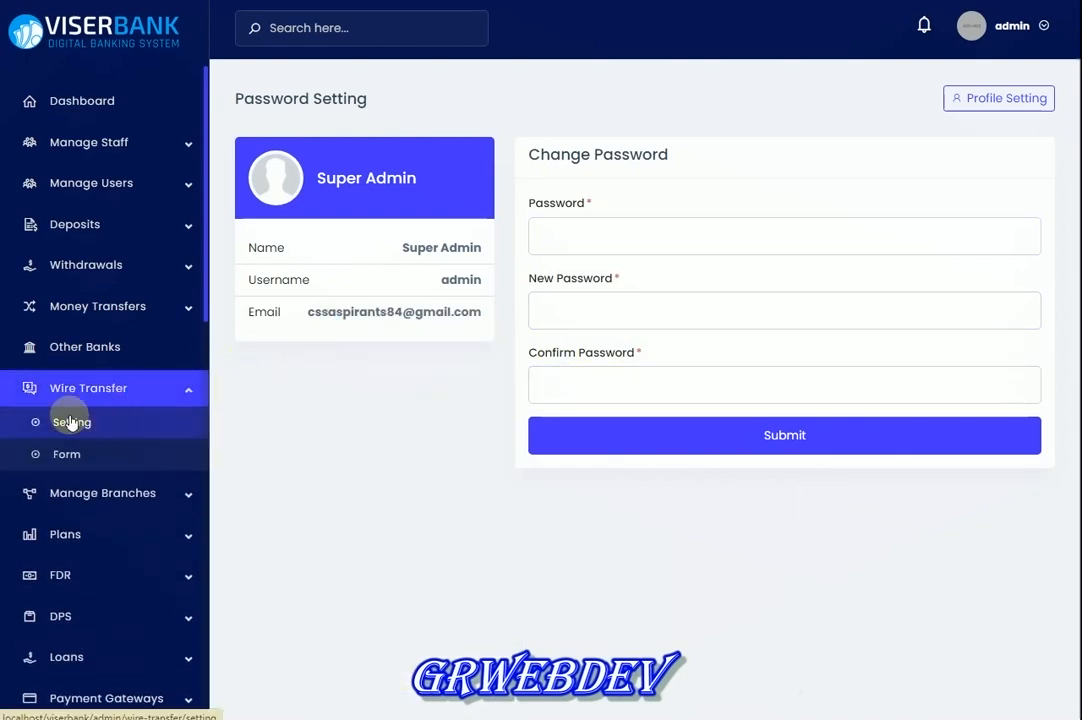
click(72, 421)
Confirm Account Name and Account Number are required text fields, then open All Branches
scroll(296, 305, down, 1)
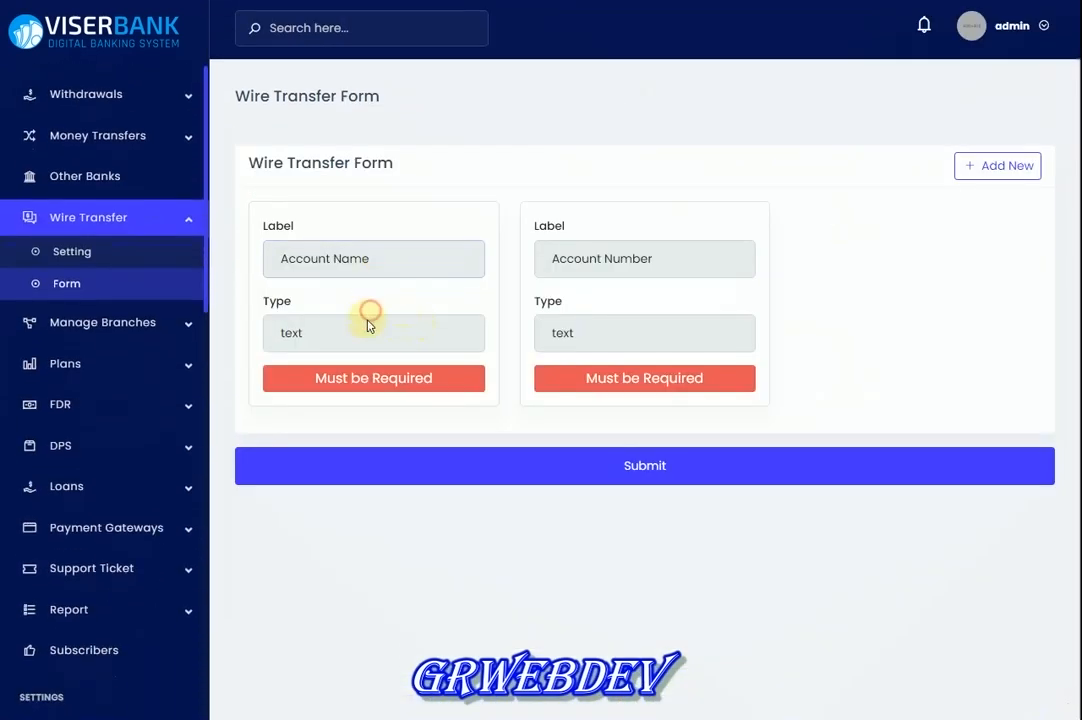
click(367, 328)
click(570, 341)
click(580, 258)
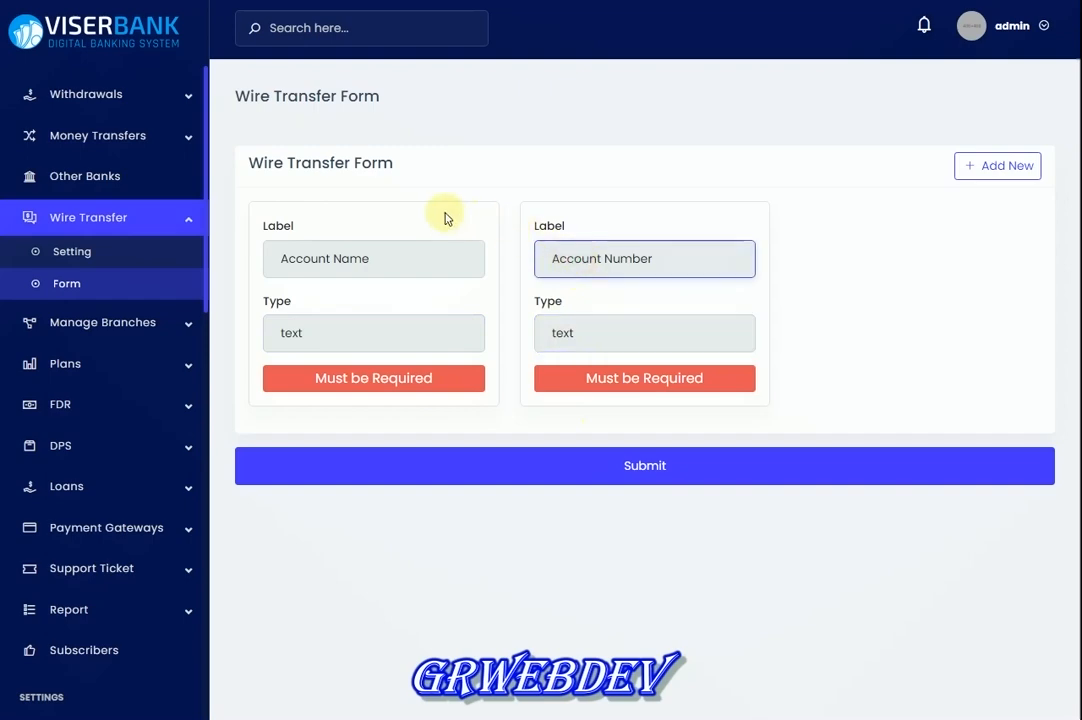
click(373, 260)
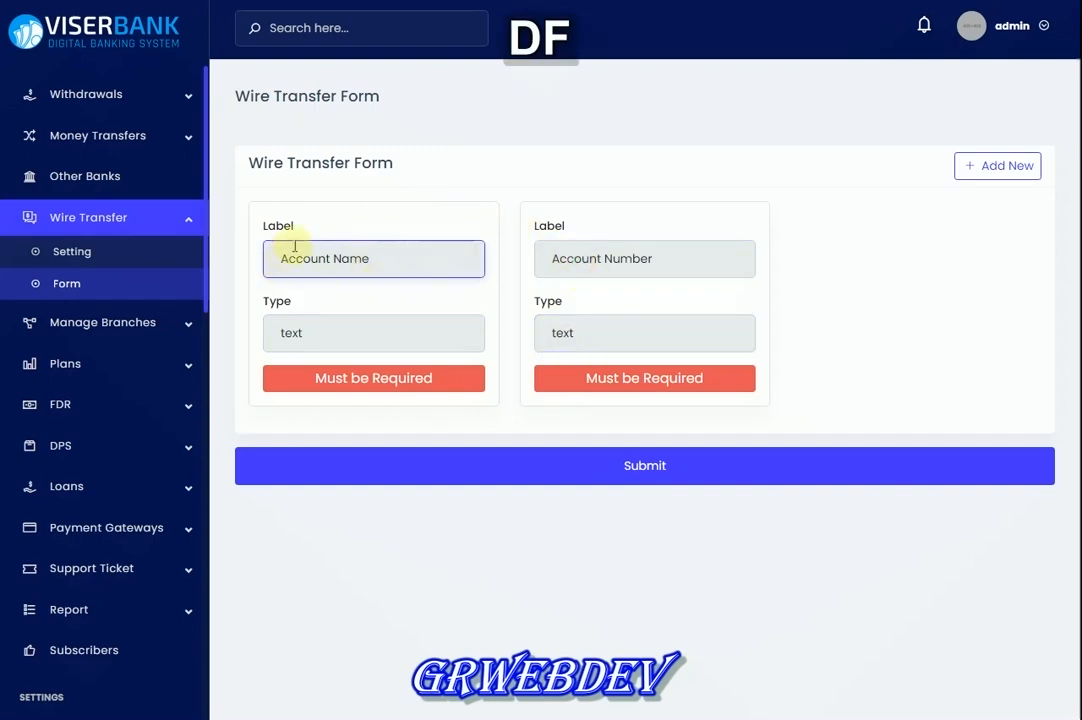
click(330, 208)
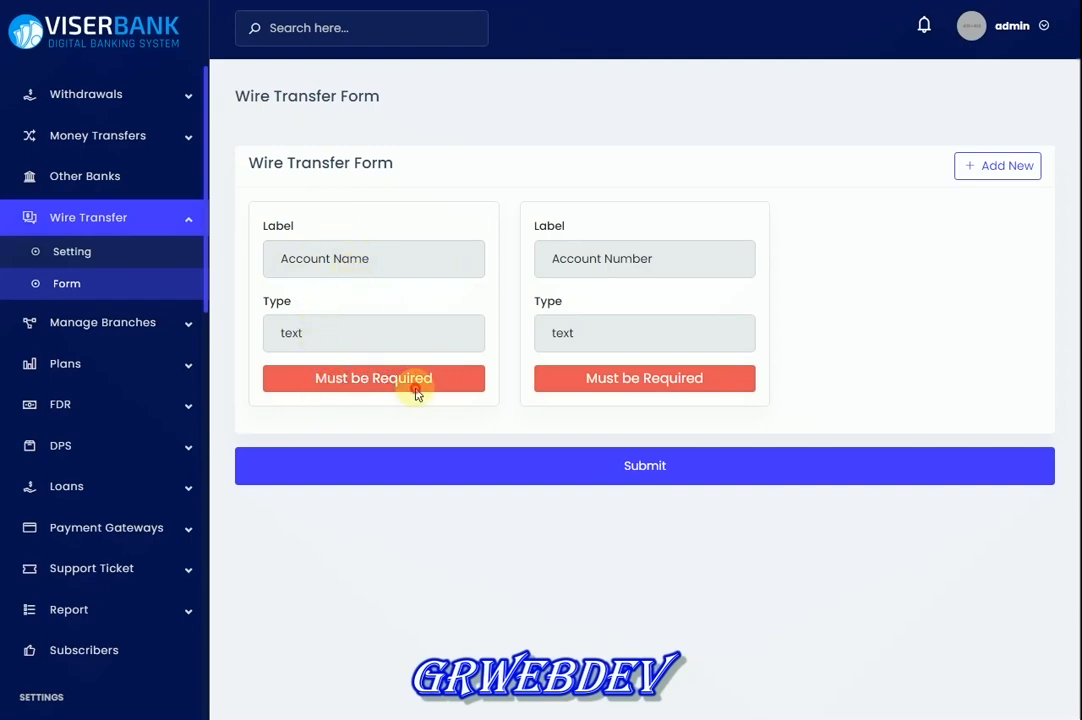
double_click(673, 378)
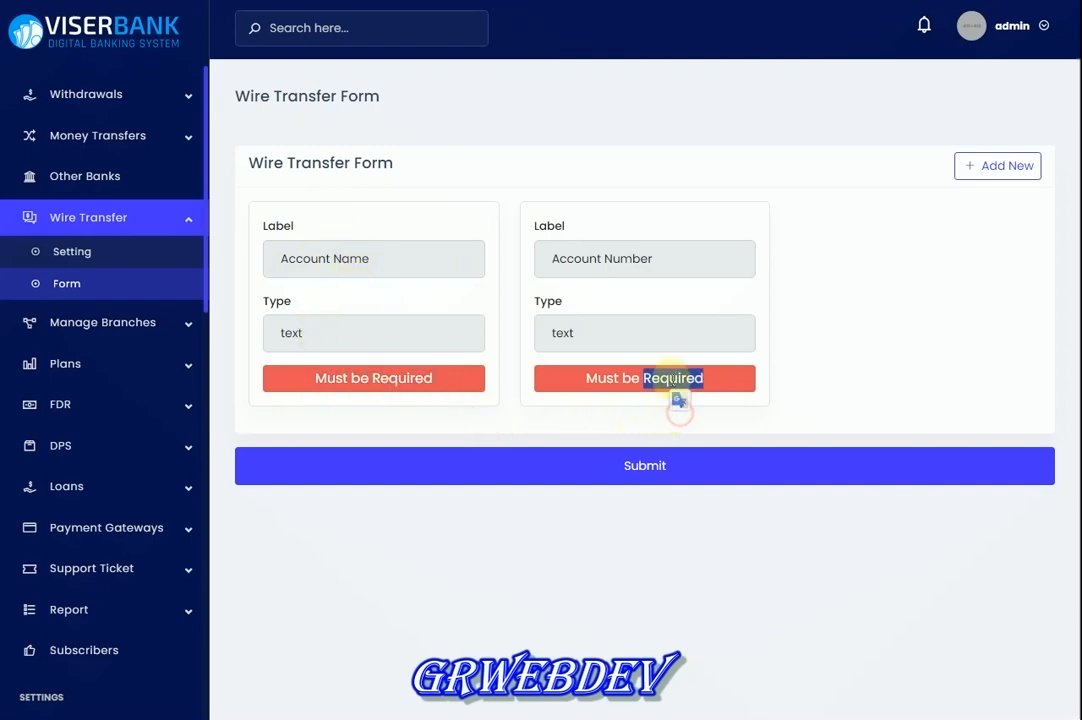
click(131, 322)
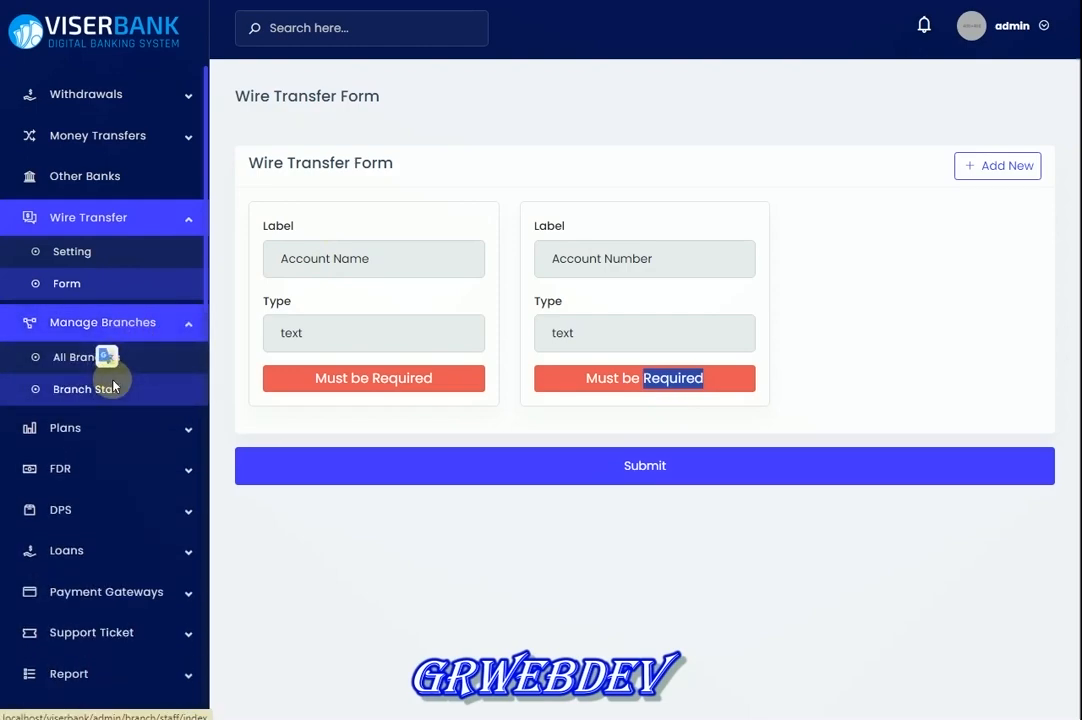
click(109, 367)
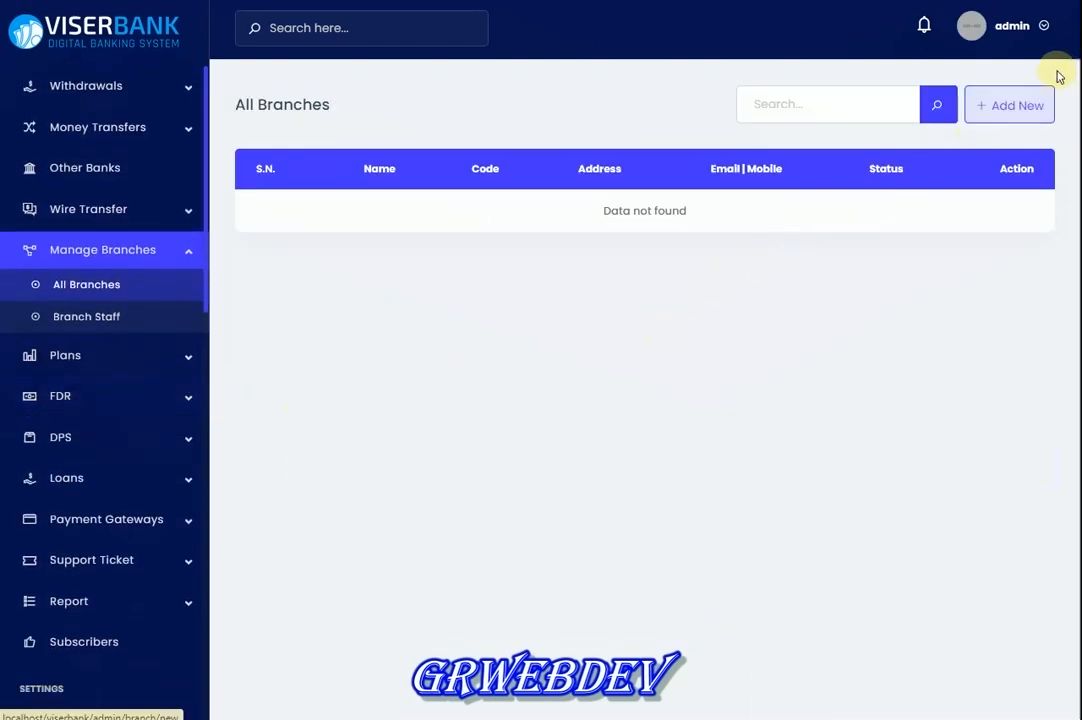
Open the Loan Plans list under the Plans sidebar group
click(110, 360)
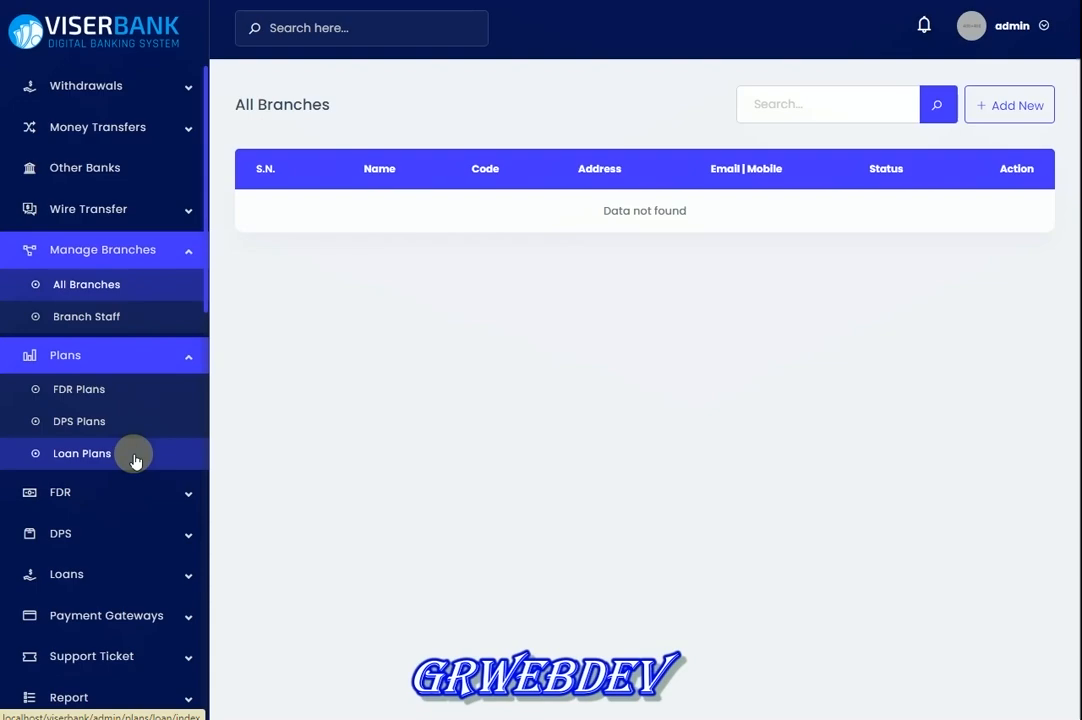
click(135, 456)
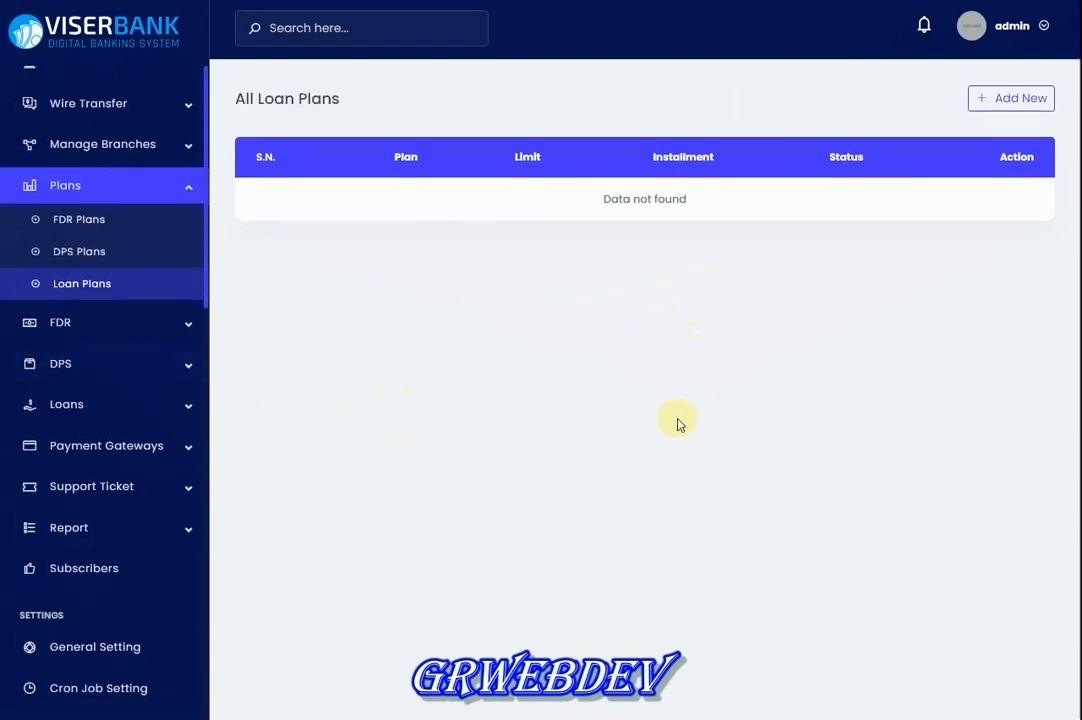